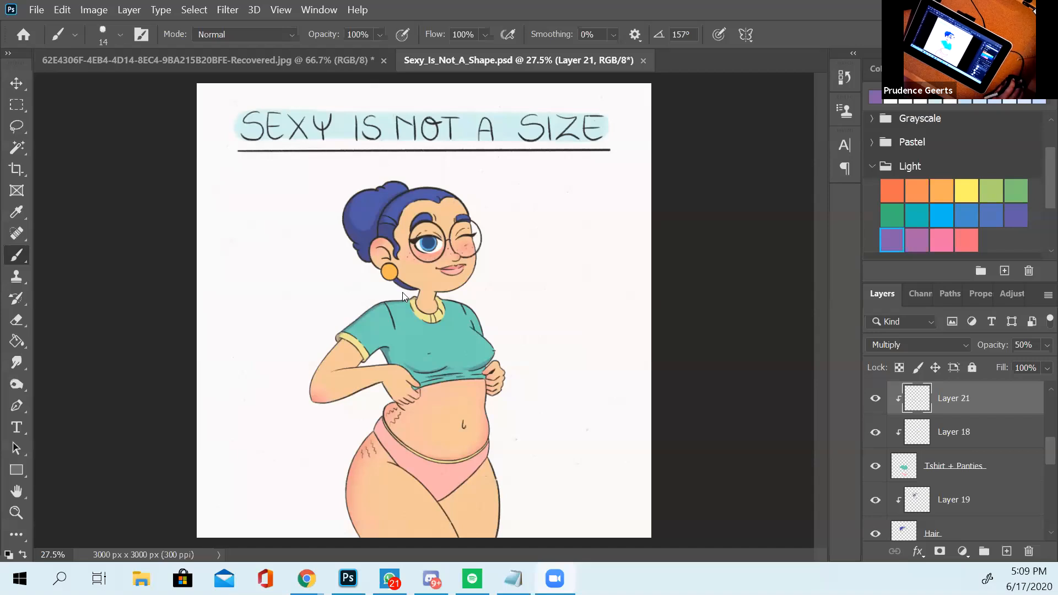
- Brush purple pencil shading onto the far side of the yellow T-shirt collar on Layer 21
scroll(403, 292, "up", 5)
scroll(304, 320, "up", 3)
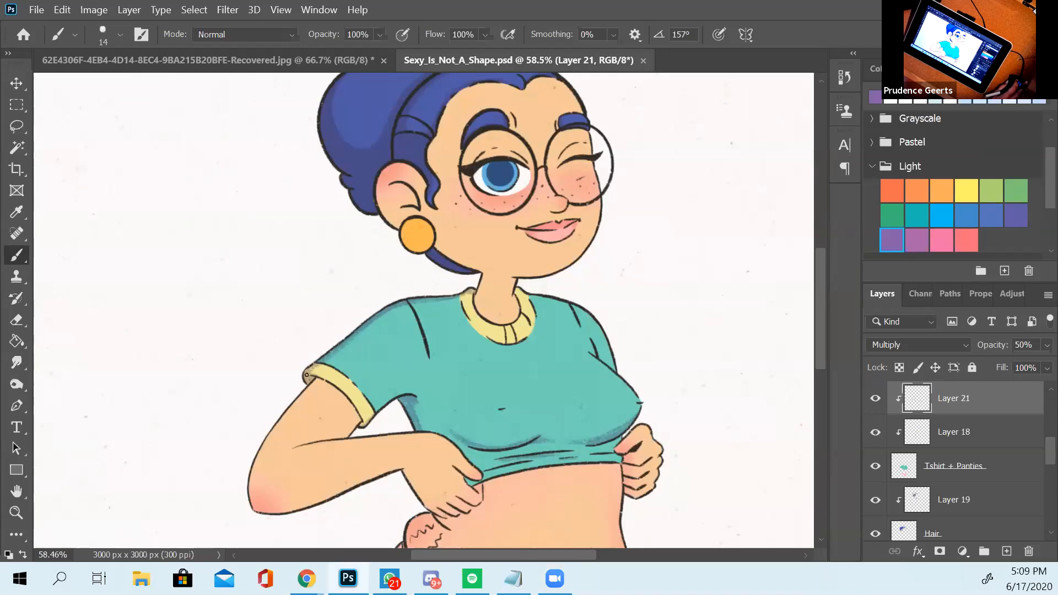
key("space")
mouse_move(463, 392)
left_mouse_down()
mouse_move(336, 428)
mouse_move(333, 444)
mouse_move(368, 390)
left_mouse_up()
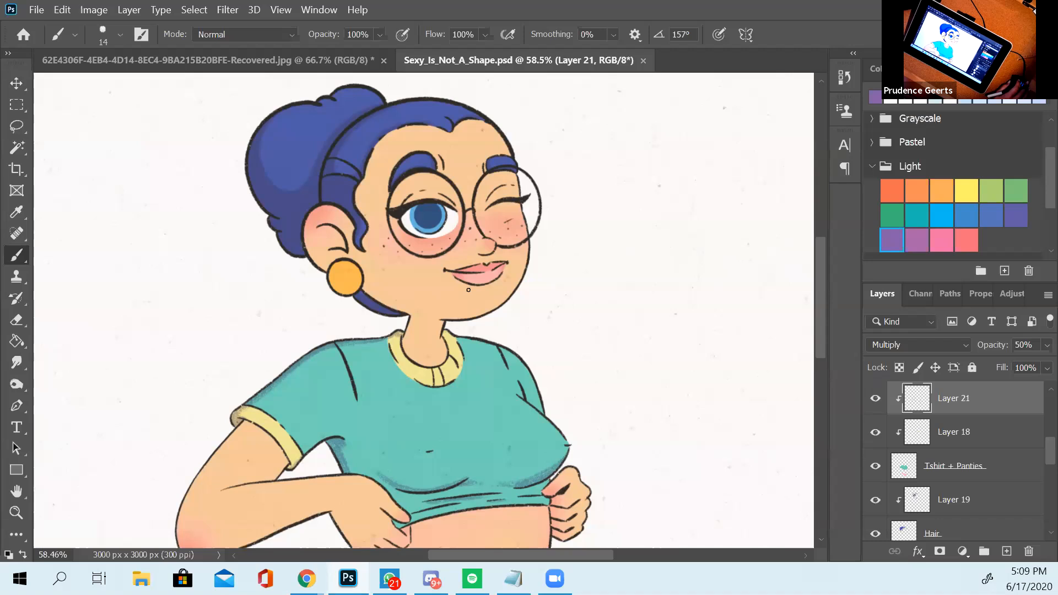
key("space")
left_click_drag(443, 323, 489, 150)
mouse_move(506, 291)
left_mouse_down()
mouse_move(446, 256)
mouse_move(457, 256)
left_mouse_up()
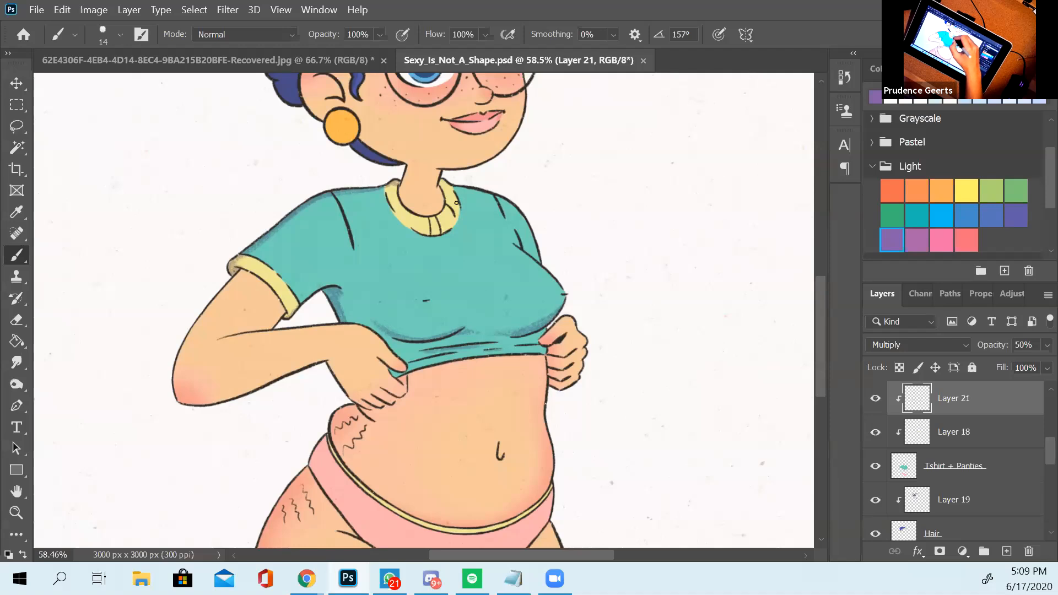
left_click_drag(441, 180, 447, 183)
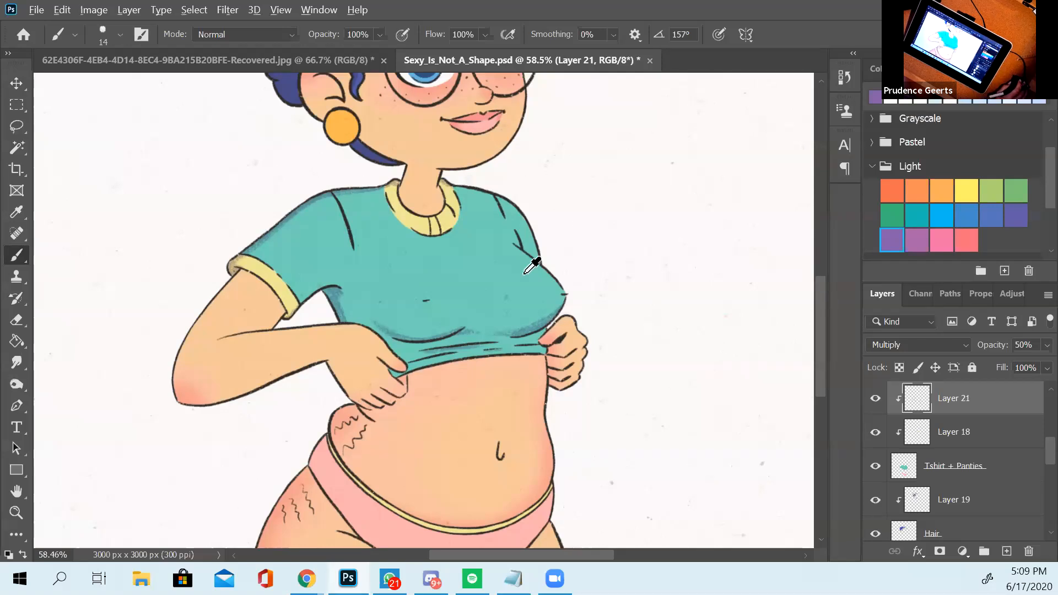
- Shade the collar ends, the shoulder edges and the far sleeve of the T-shirt with textured purple strokes
scroll(529, 279, "down", 5)
mouse_move(487, 207)
left_mouse_down()
mouse_move(482, 277)
mouse_move(476, 231)
mouse_move(476, 252)
left_mouse_up()
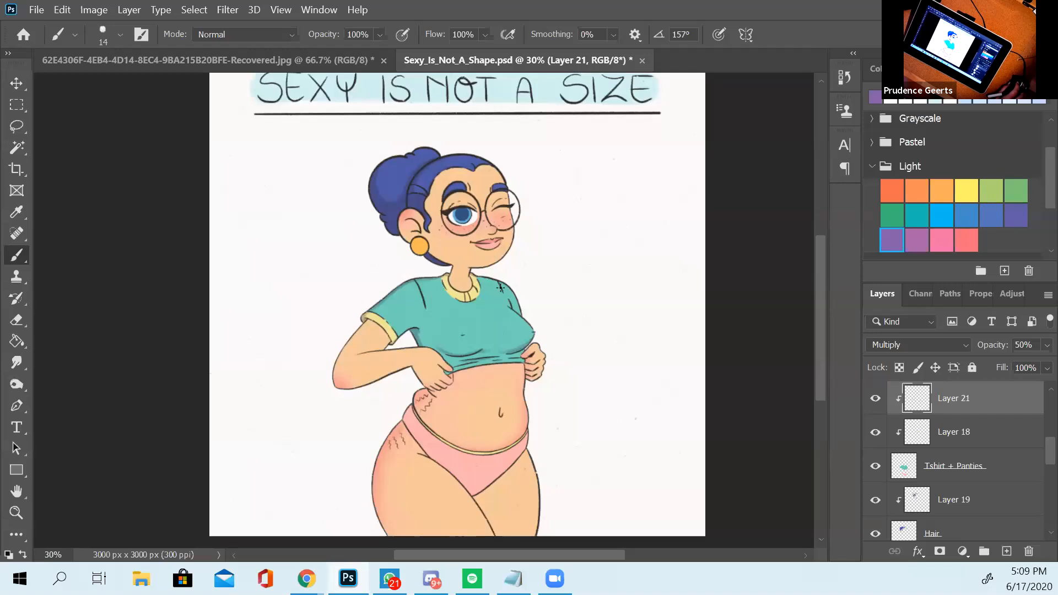
scroll(500, 287, "up", 5)
left_click_drag(458, 165, 470, 252)
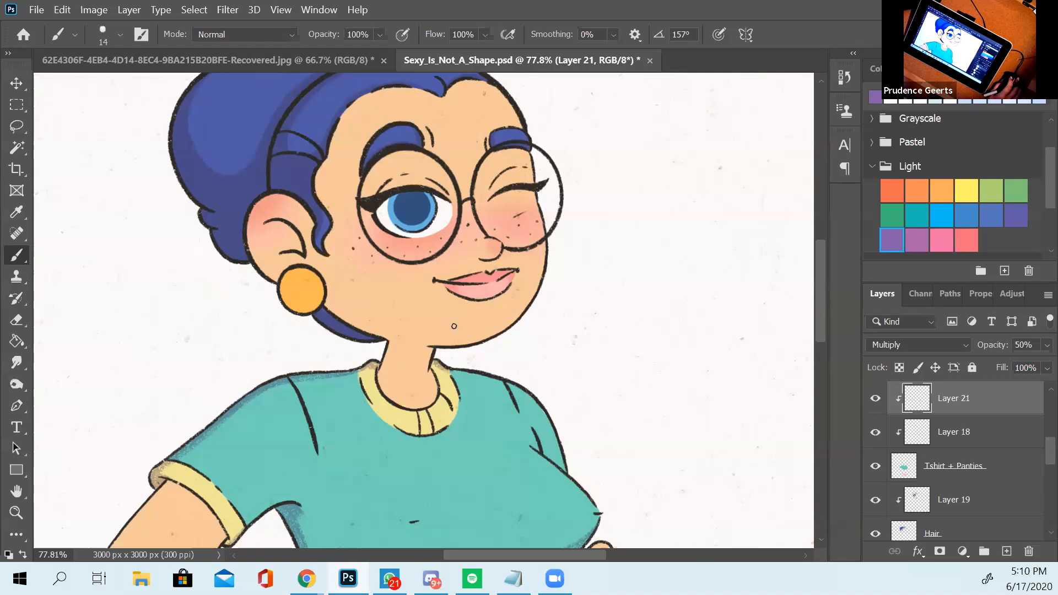
scroll(442, 382, "up", 2)
mouse_move(449, 278)
left_mouse_down()
mouse_move(411, 397)
mouse_move(409, 338)
mouse_move(424, 319)
mouse_move(482, 334)
left_mouse_up()
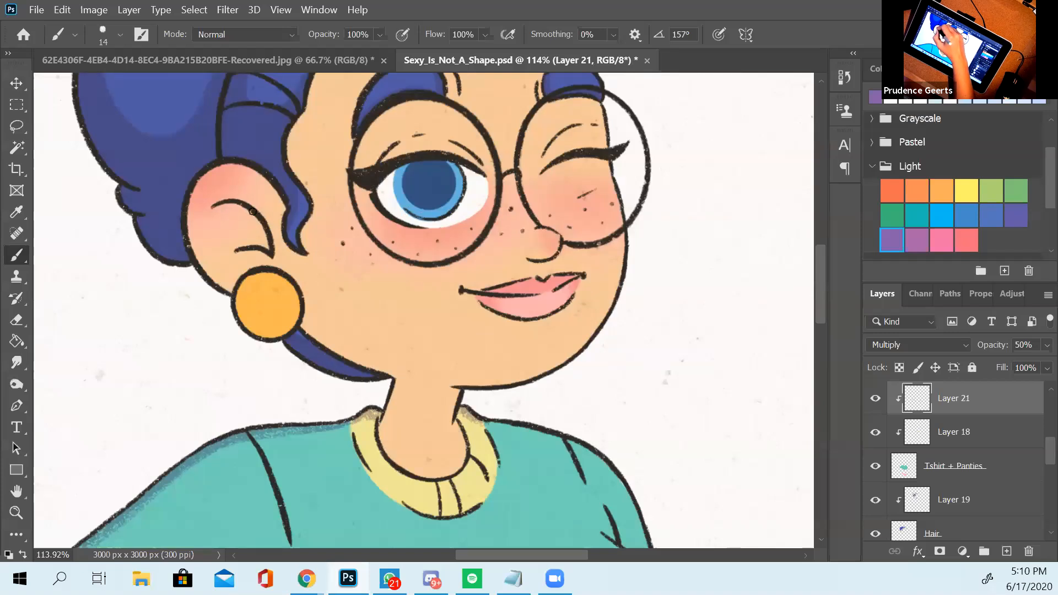
mouse_move(453, 420)
left_mouse_down()
mouse_move(434, 315)
mouse_move(381, 298)
mouse_move(471, 343)
mouse_move(511, 410)
mouse_move(480, 346)
mouse_move(507, 408)
left_mouse_up()
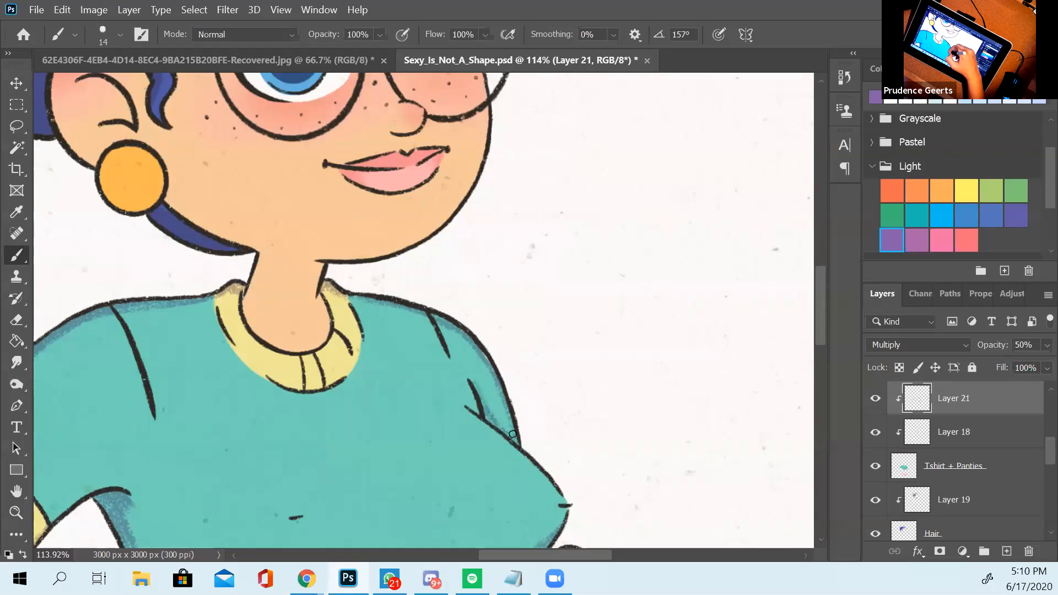
left_click_drag(249, 389, 309, 368)
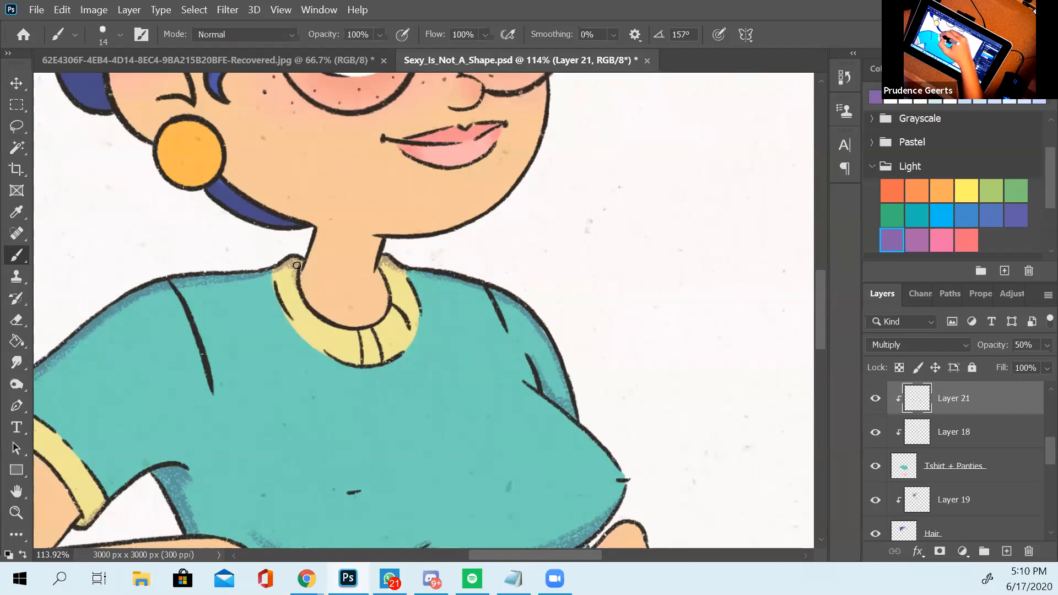
- Deepen the purple shading at the armpit, under the bust and along the lower folds of the T-shirt
mouse_move(242, 415)
left_mouse_down()
mouse_move(397, 314)
mouse_move(362, 241)
left_mouse_up()
mouse_move(314, 339)
left_mouse_down()
mouse_move(302, 307)
mouse_move(319, 346)
left_mouse_up()
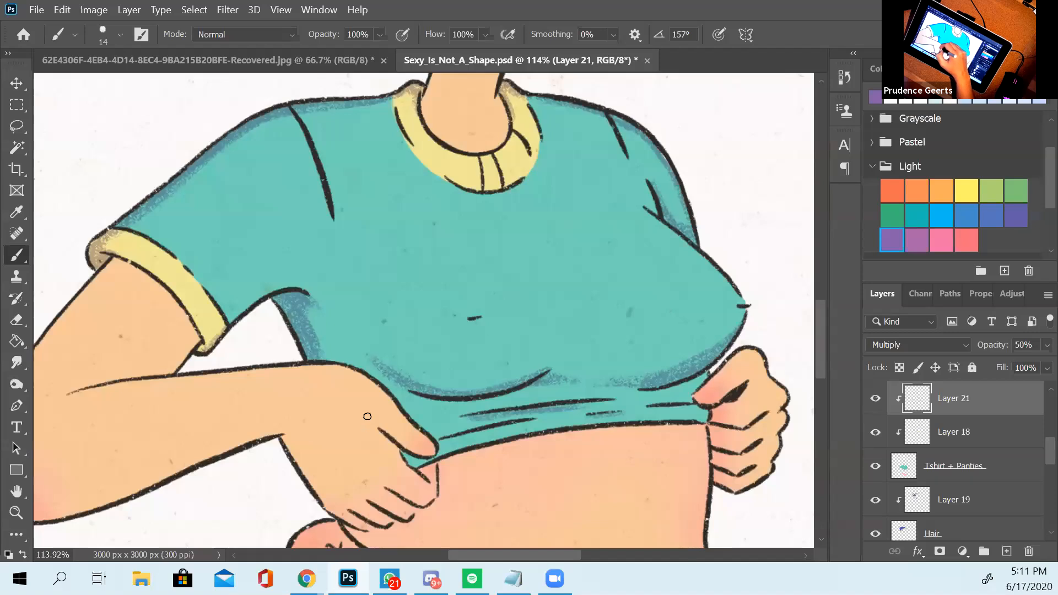
left_click_drag(404, 383, 284, 353)
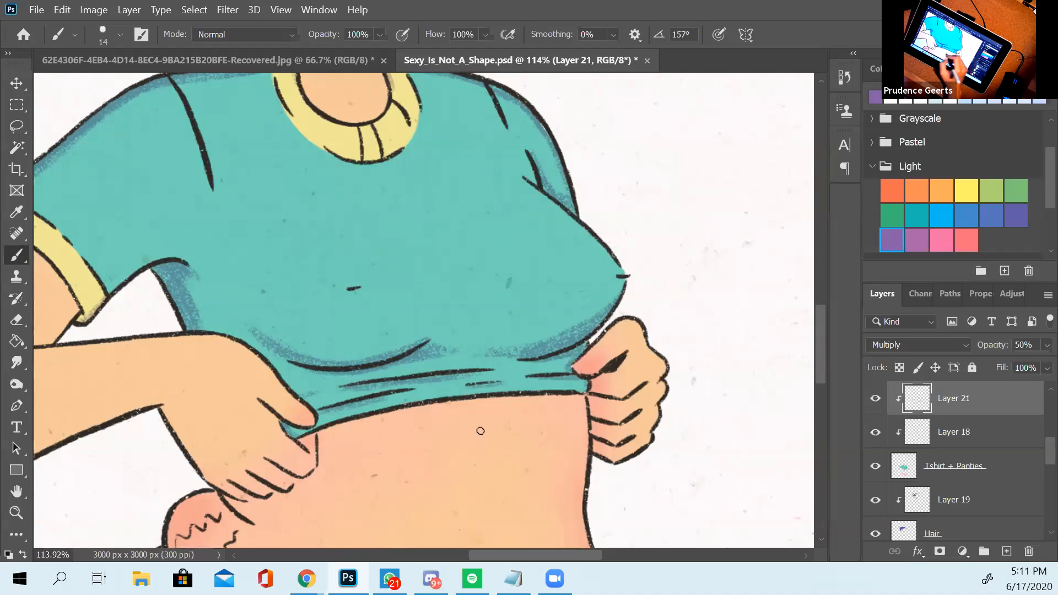
scroll(394, 312, "up", 5)
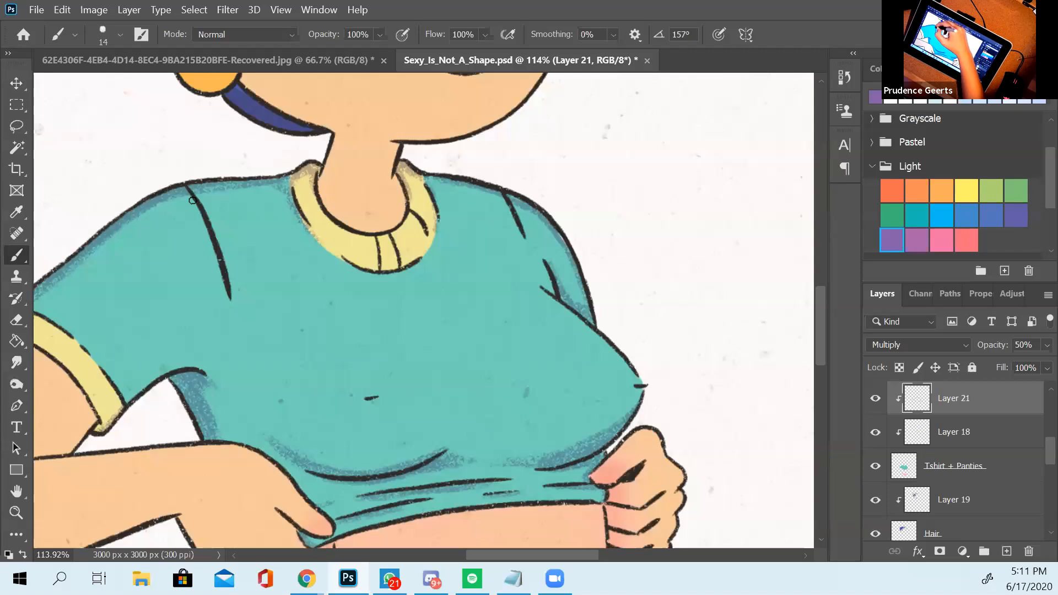
mouse_move(257, 338)
left_mouse_down()
mouse_move(452, 276)
mouse_move(299, 325)
mouse_move(417, 306)
left_mouse_up()
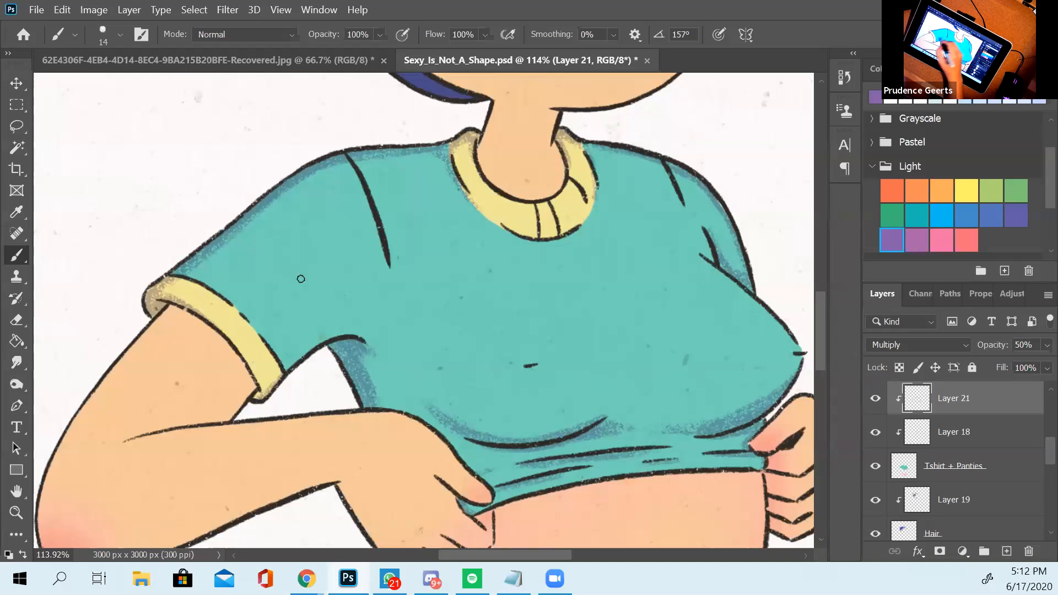
- Paint purple shading along the hip edge of the pink panties, beside the stretch-marked waist
left_click_drag(533, 385, 303, 170)
left_click_drag(360, 268, 380, 225)
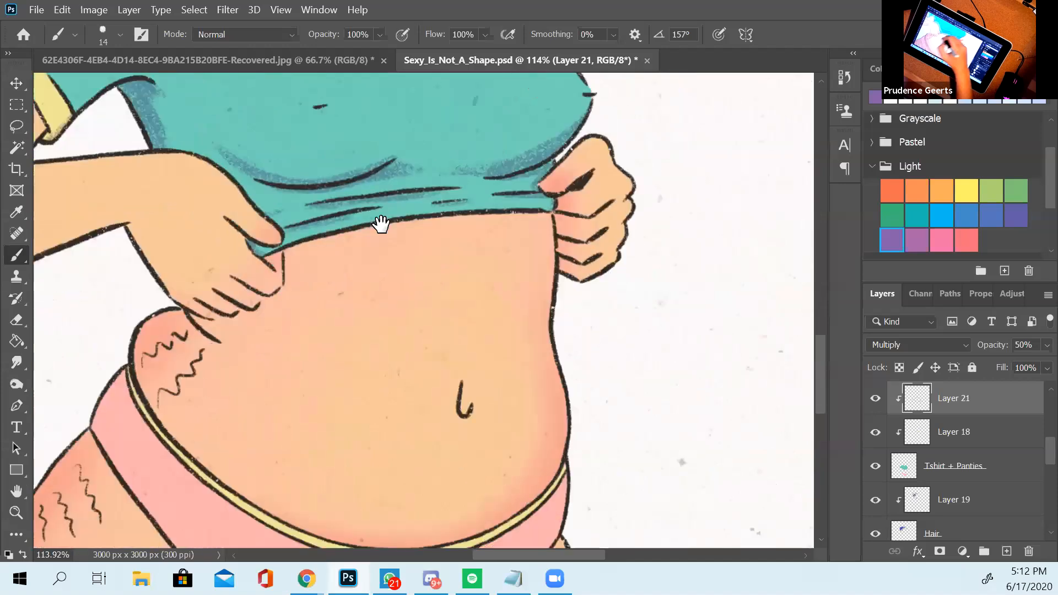
left_click_drag(256, 391, 408, 222)
mouse_move(268, 218)
left_mouse_down()
mouse_move(253, 266)
mouse_move(277, 208)
left_mouse_up()
left_click_drag(247, 255, 277, 204)
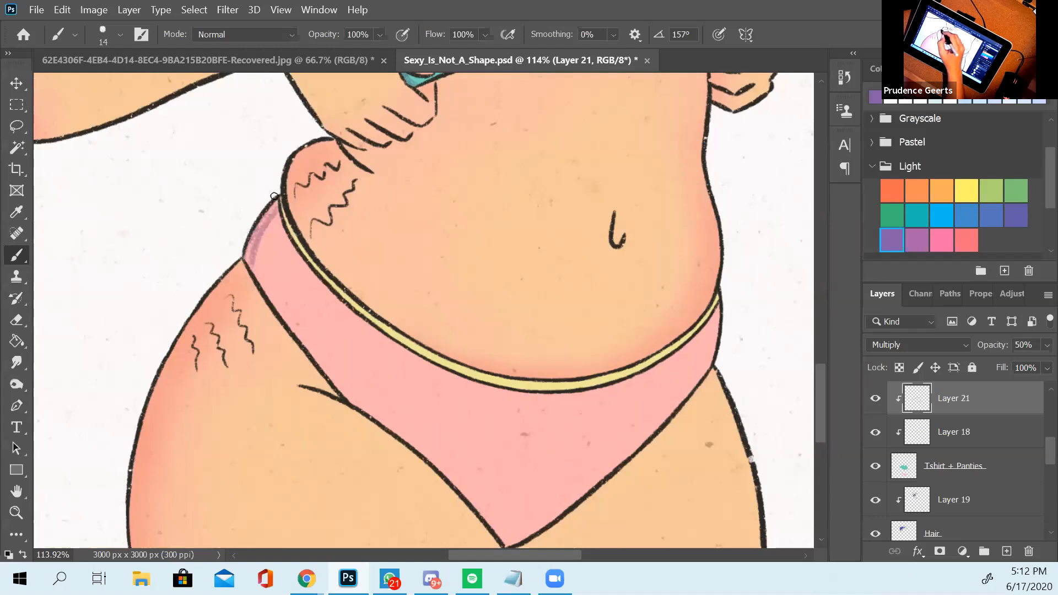
left_click_drag(269, 210, 280, 198)
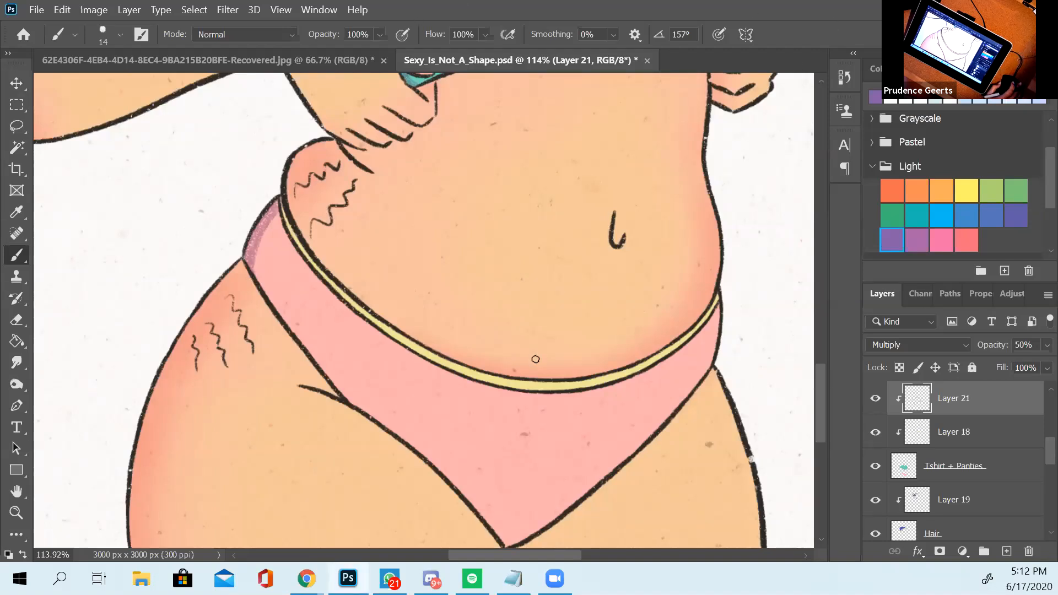
- Extend the purple shading down the panties' left leg opening, following the thigh line and crease
scroll(522, 332, "down", 1)
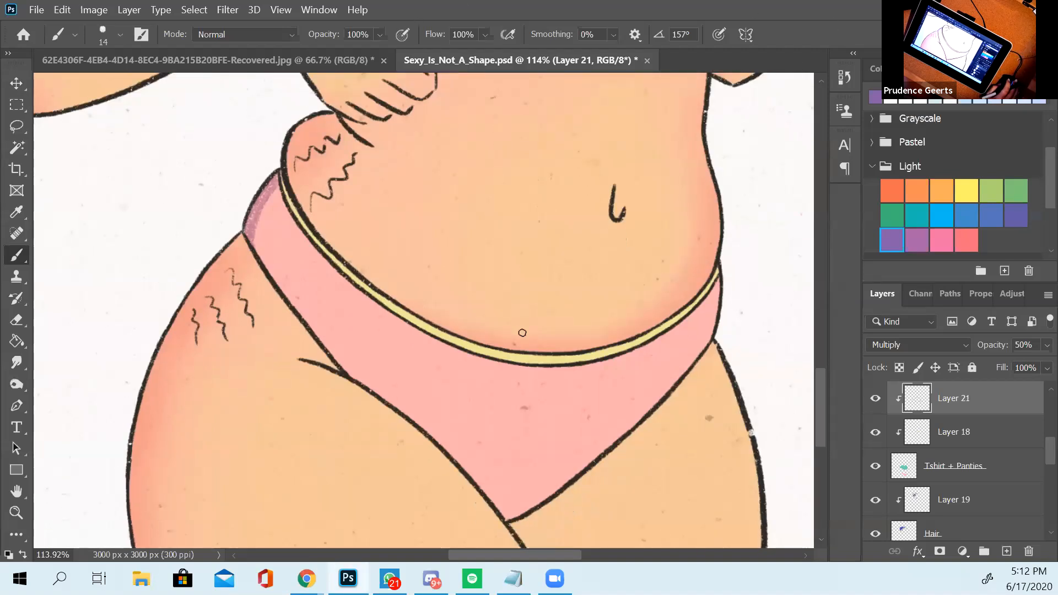
scroll(523, 332, "up", 2)
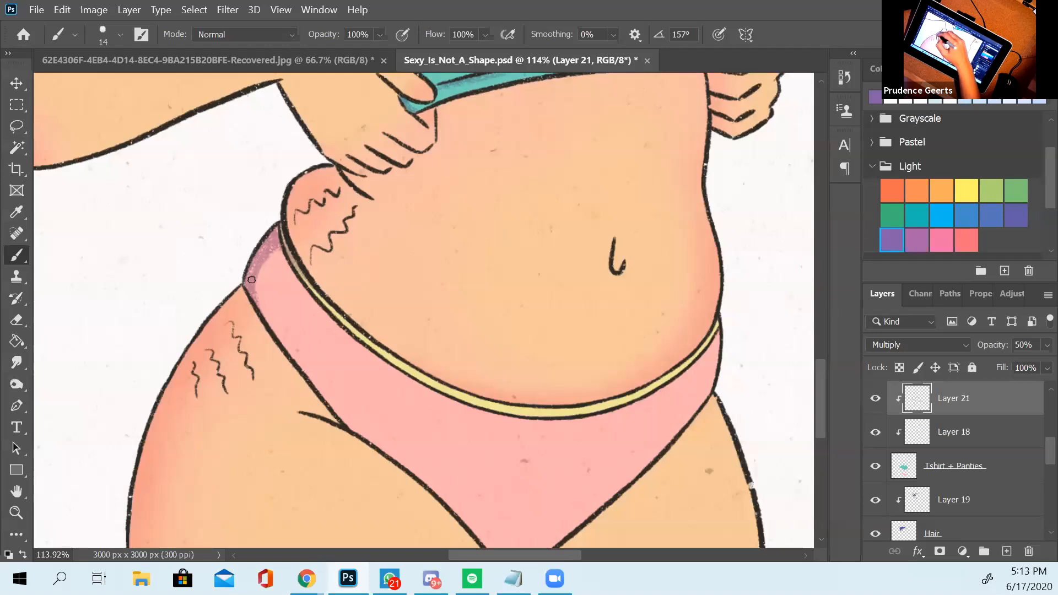
left_click_drag(332, 407, 366, 438)
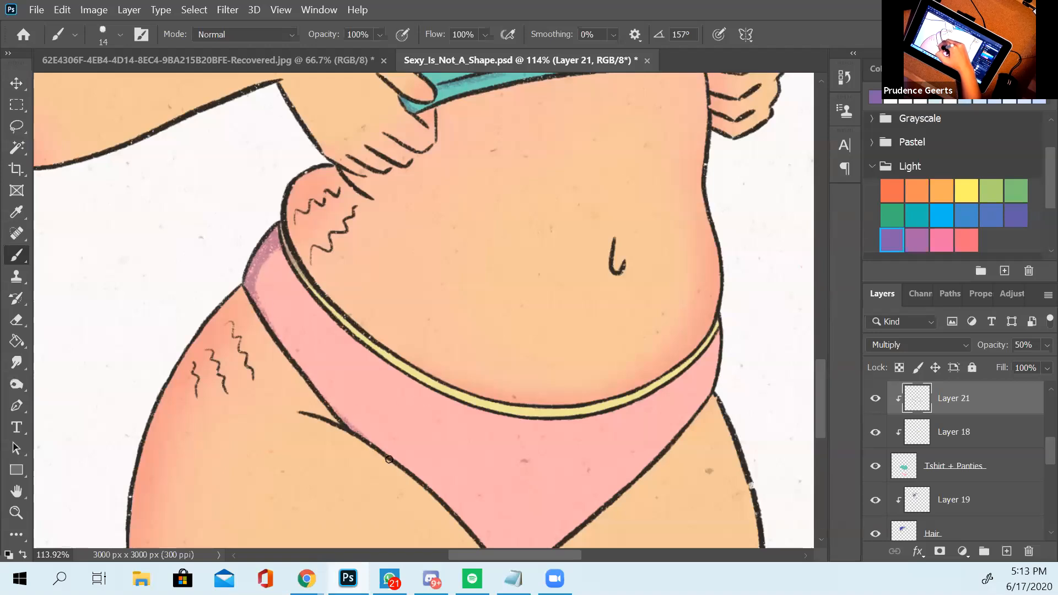
mouse_move(474, 470)
left_mouse_down()
mouse_move(326, 274)
mouse_move(214, 252)
mouse_move(271, 290)
mouse_move(373, 398)
left_mouse_up()
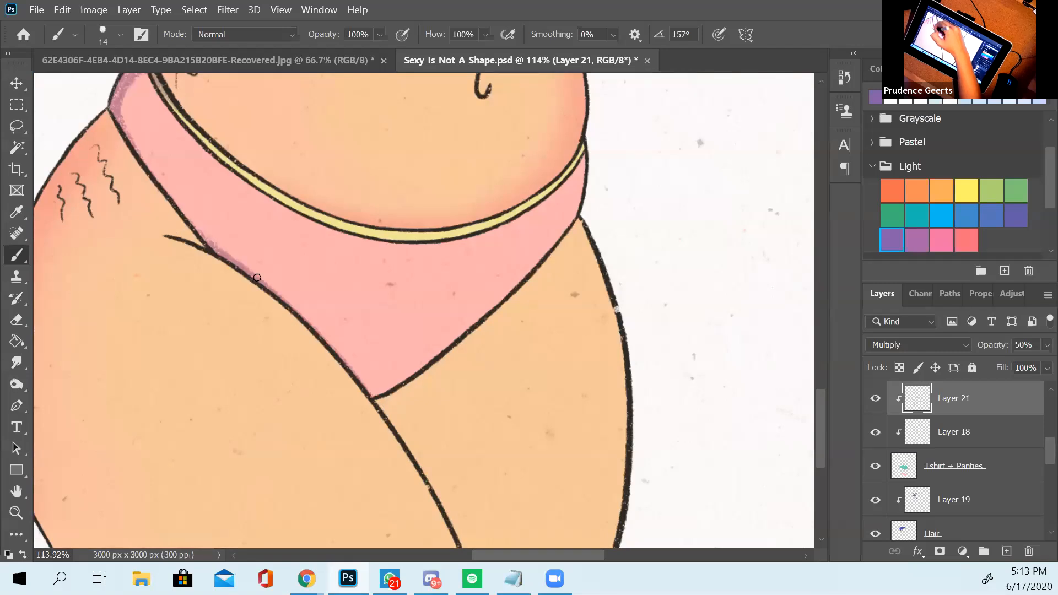
left_click_drag(237, 260, 182, 211)
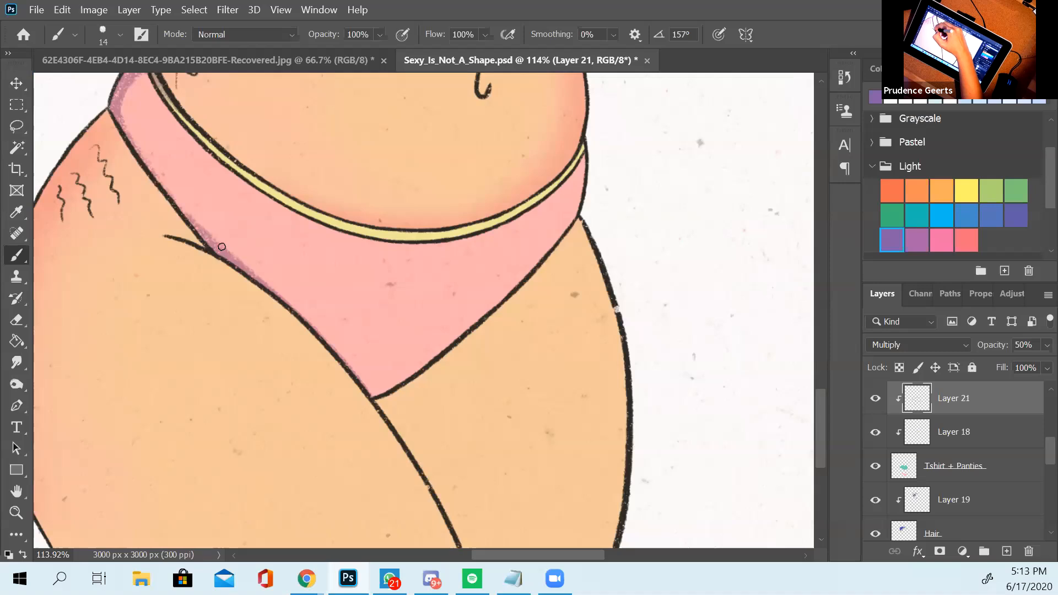
- Shade the lower right edge of the panties with short purple strokes along the leg opening
left_click_drag(324, 211, 366, 343)
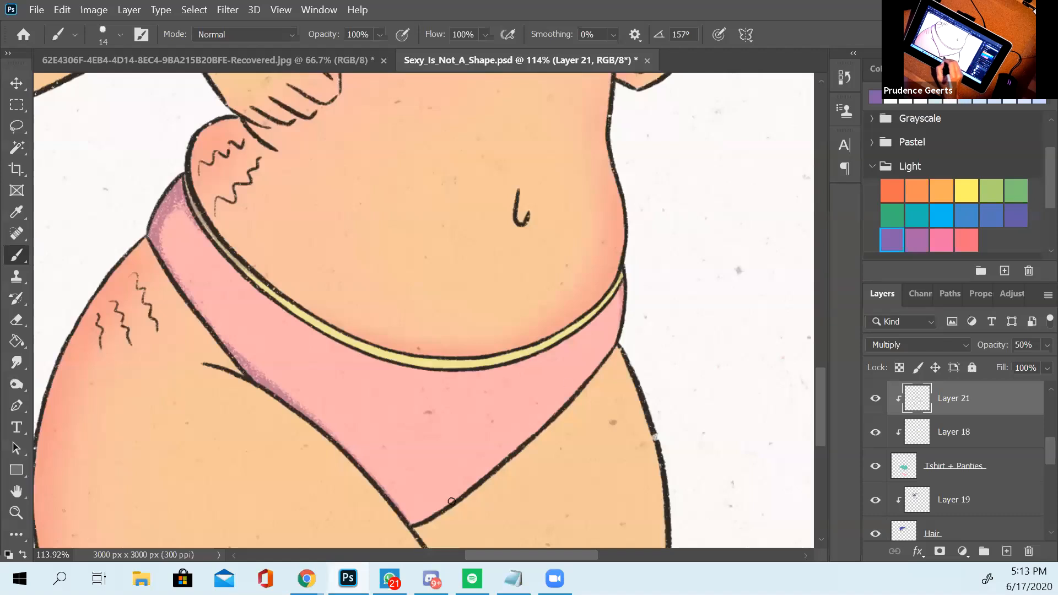
left_click_drag(482, 468, 439, 519)
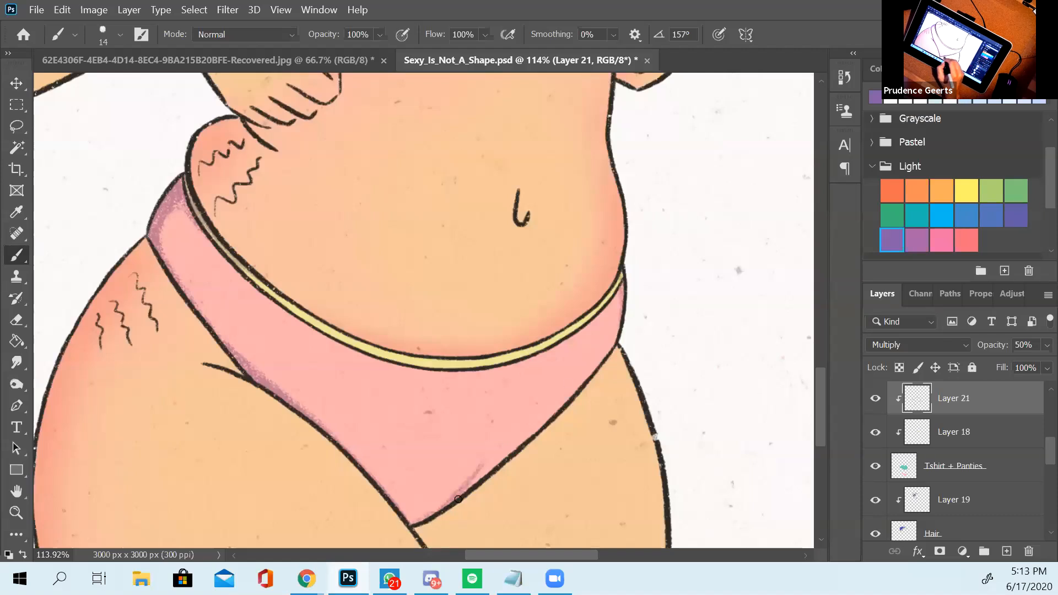
left_click_drag(500, 444, 461, 500)
left_click_drag(498, 444, 494, 464)
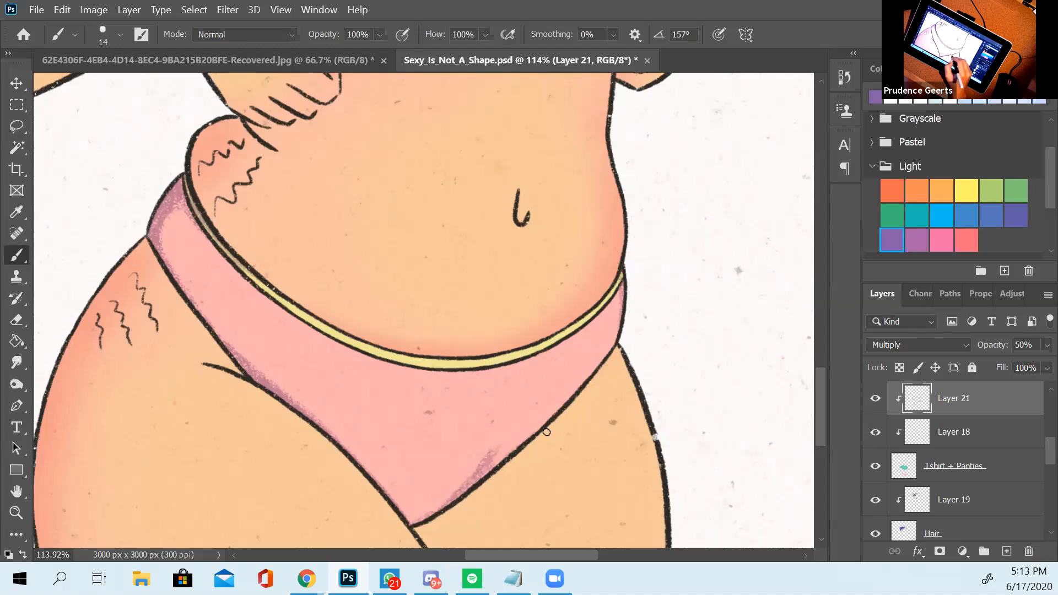
left_click_drag(535, 431, 507, 456)
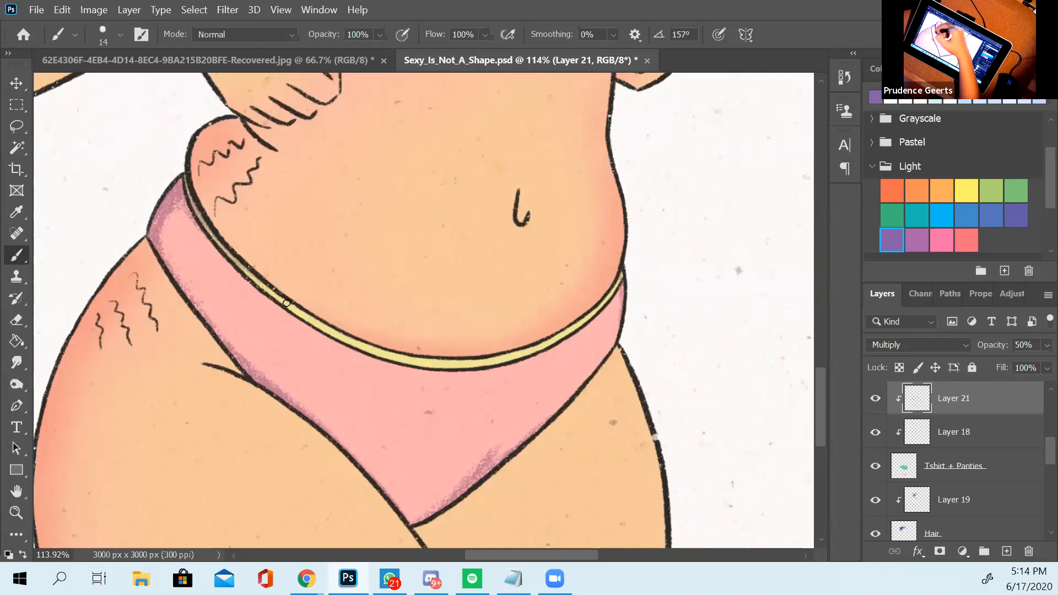
- Build up the purple shading under the bust along the T-shirt's left fold line
mouse_move(373, 227)
left_mouse_down()
mouse_move(363, 314)
mouse_move(385, 421)
mouse_move(433, 505)
left_mouse_up()
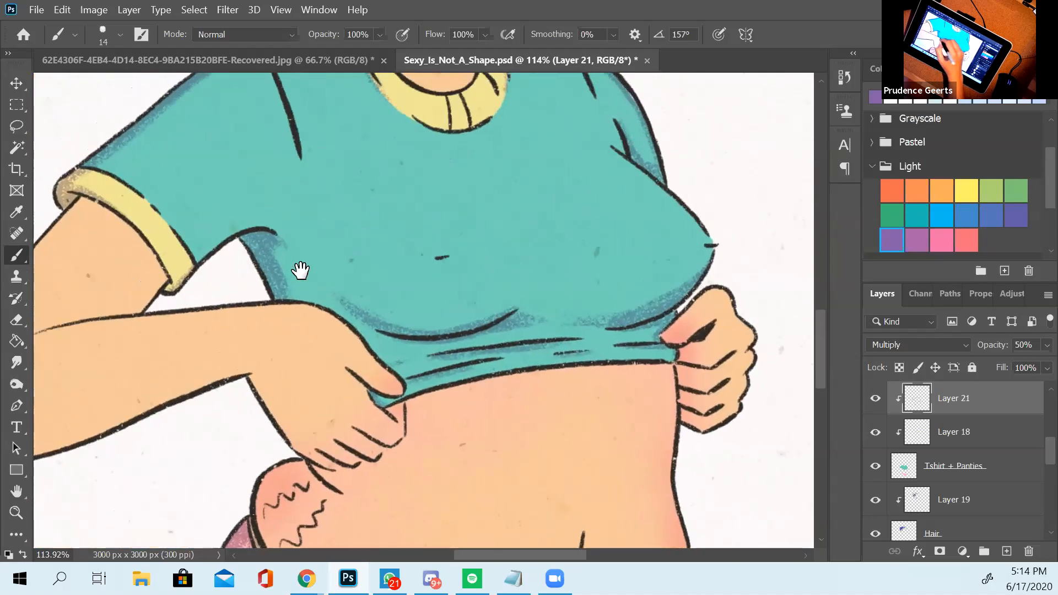
left_click_drag(298, 266, 303, 439)
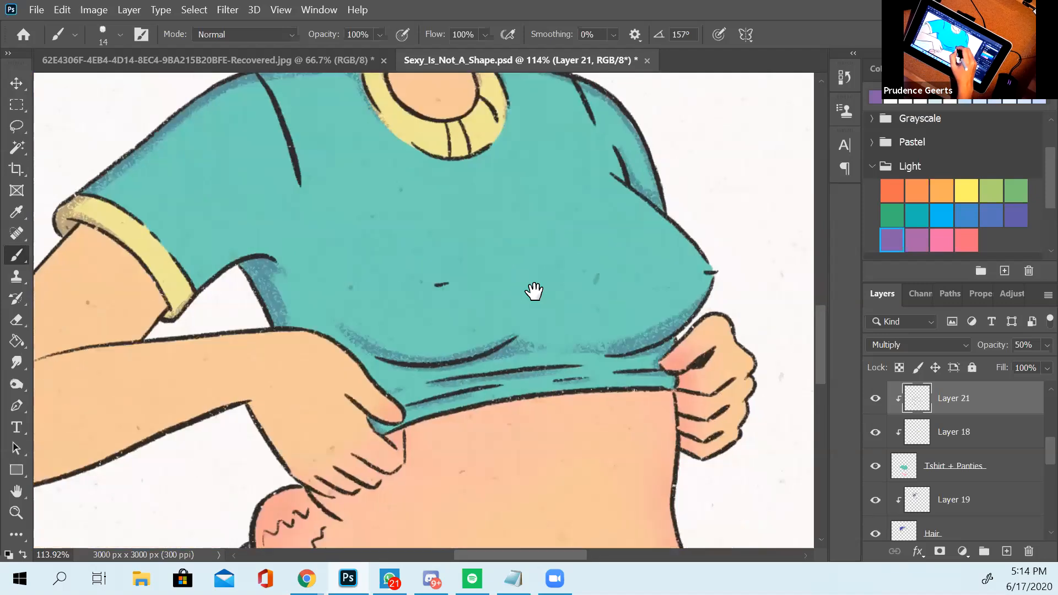
left_click_drag(569, 433, 534, 291)
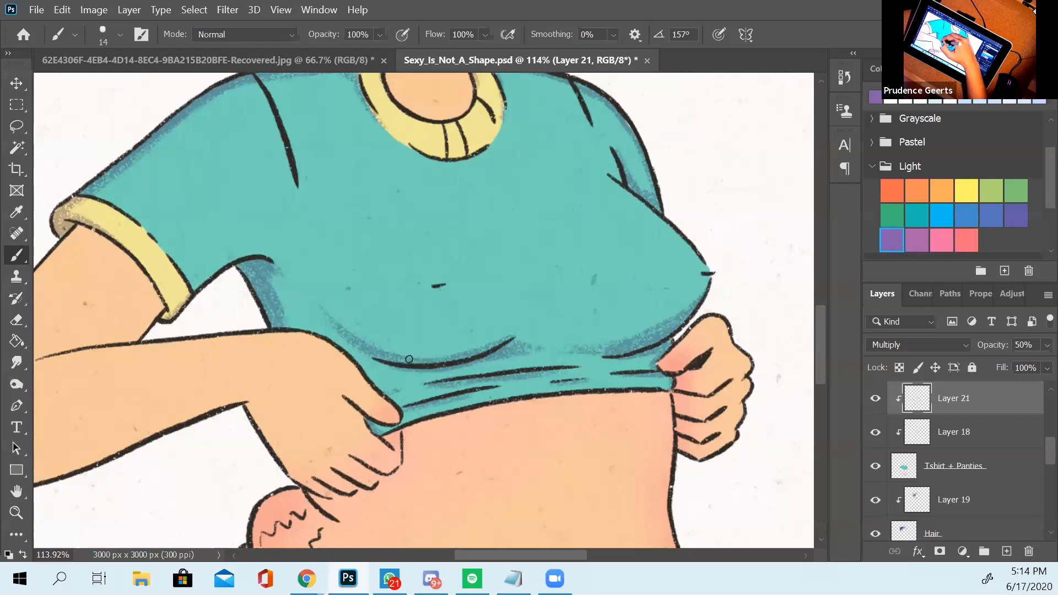
left_click_drag(369, 340, 460, 357)
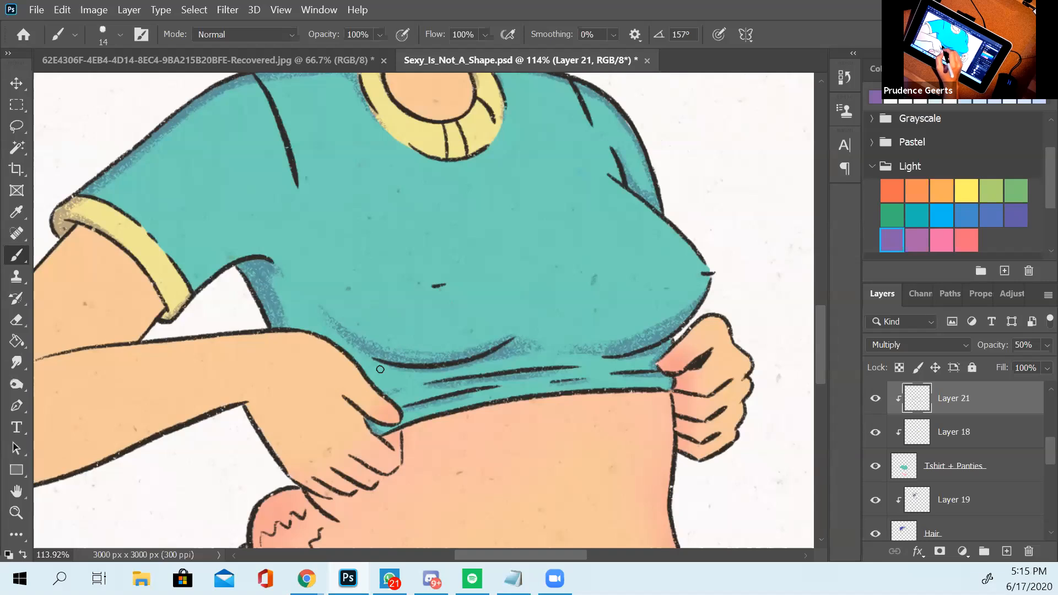
- Examine the KBrushes presets around Kyle's Drawing Box - Pencil 4H in the brush list
left_click(103, 33)
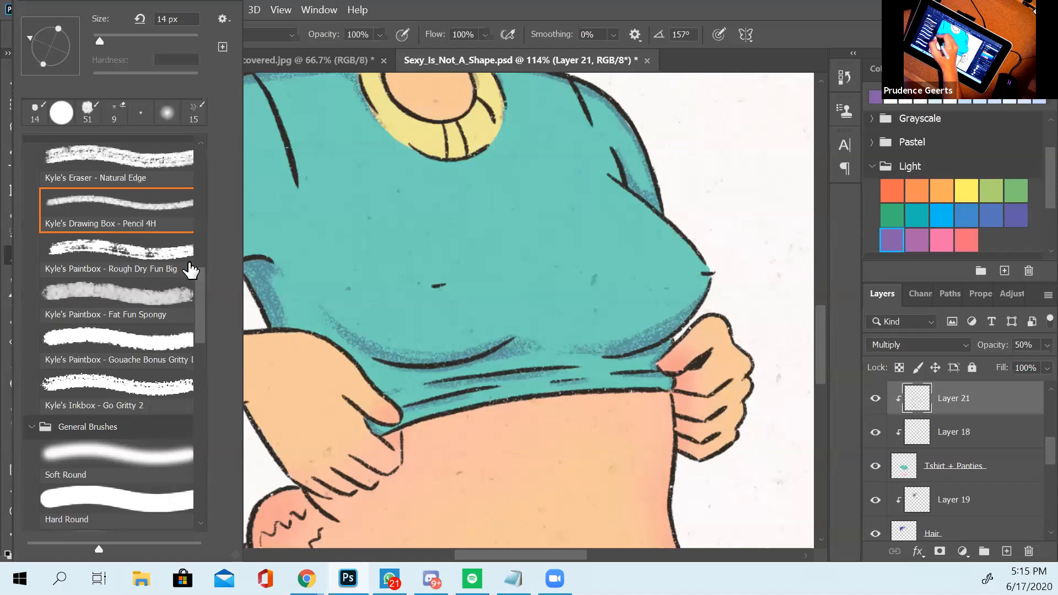
scroll(201, 310, "up", 3)
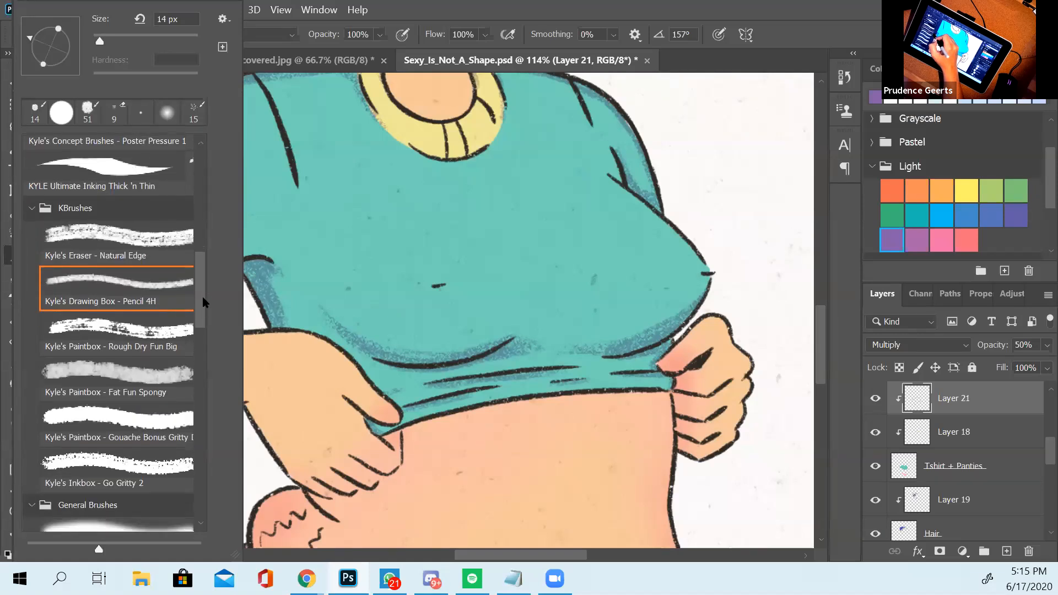
left_click_drag(203, 302, 204, 301)
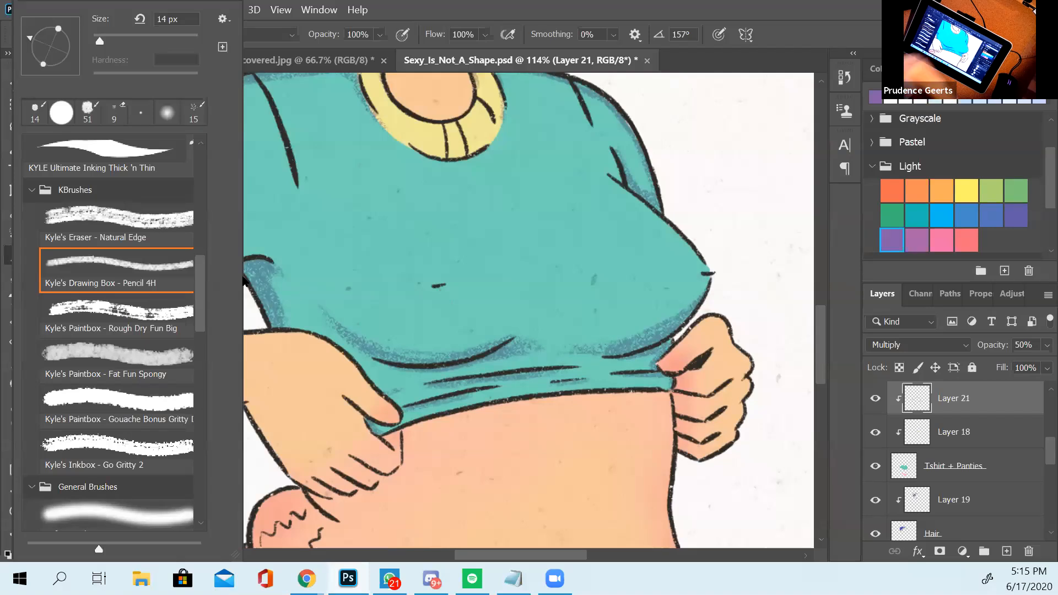
left_click(468, 12)
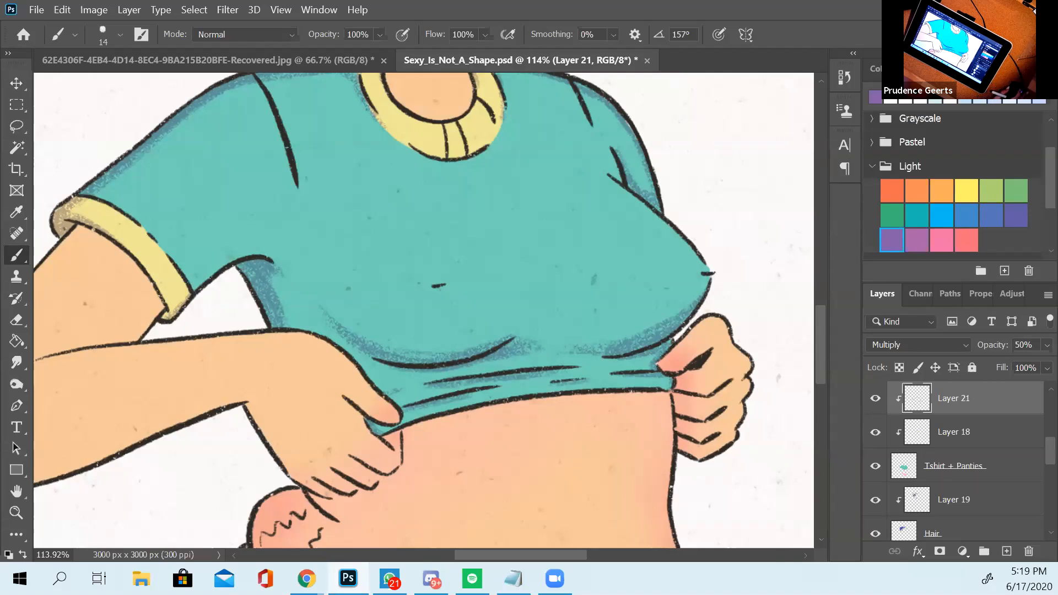
scroll(371, 247, "down", 6)
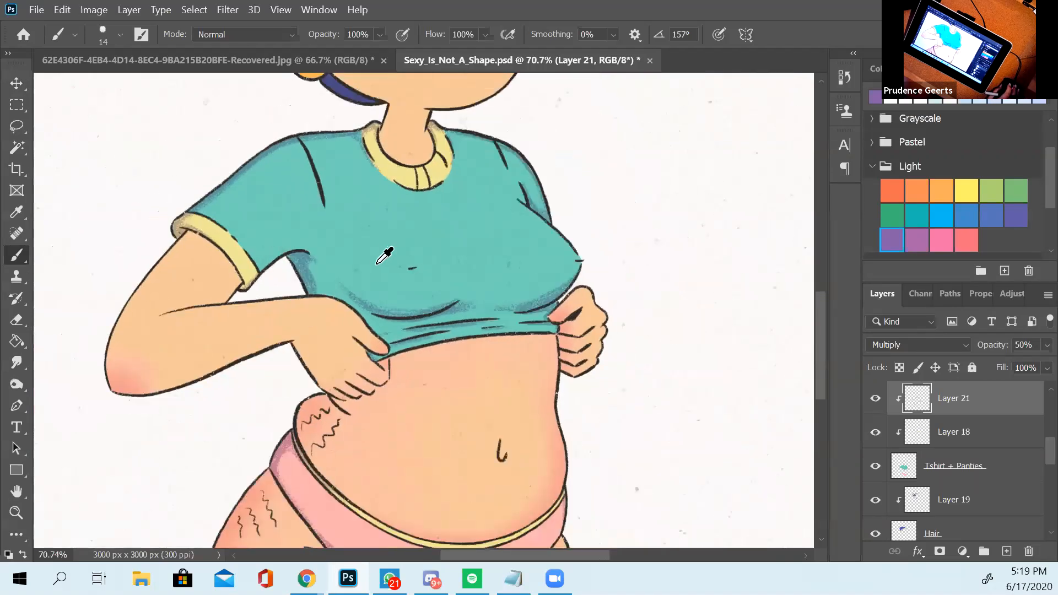
scroll(377, 264, "up", 3)
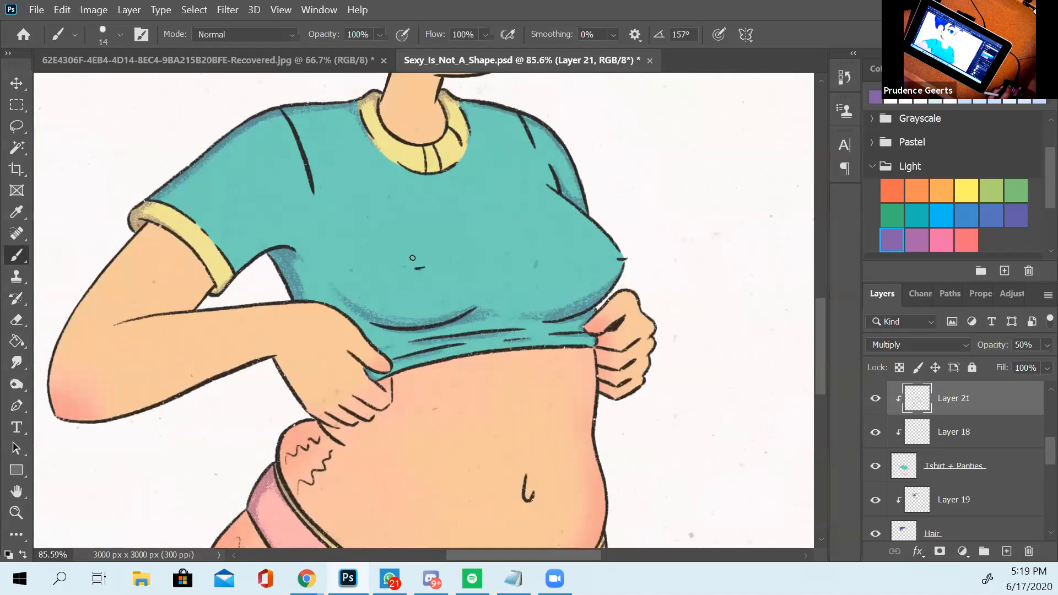
- Examine the purple shading across the T-shirt and panties against the rest of the character
left_click_drag(377, 265, 354, 267)
left_click_drag(370, 425, 379, 148)
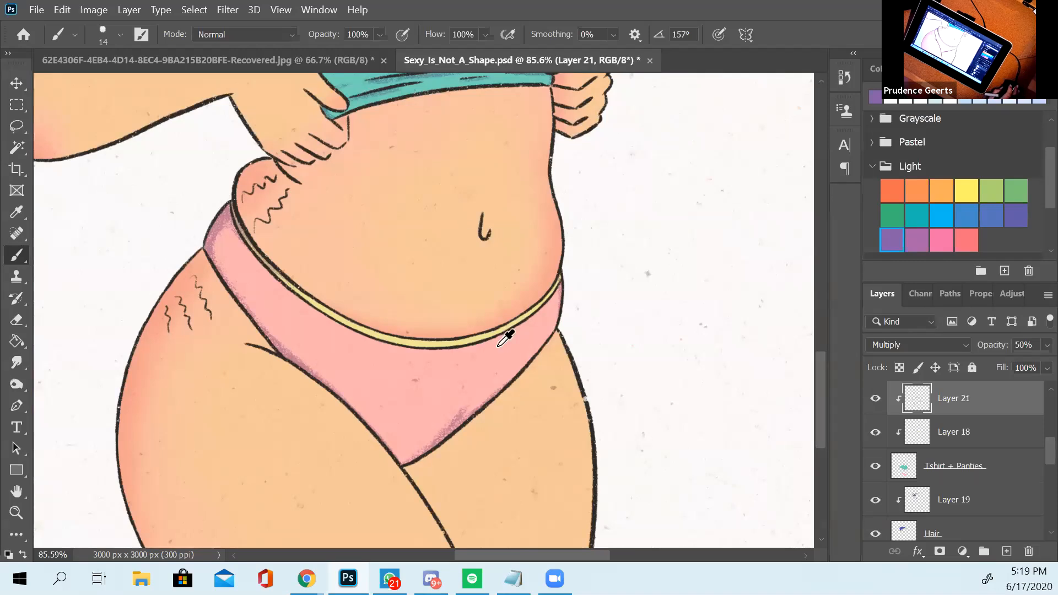
scroll(507, 351, "down", 2)
left_click_drag(469, 243, 466, 470)
left_click_drag(446, 260, 422, 433)
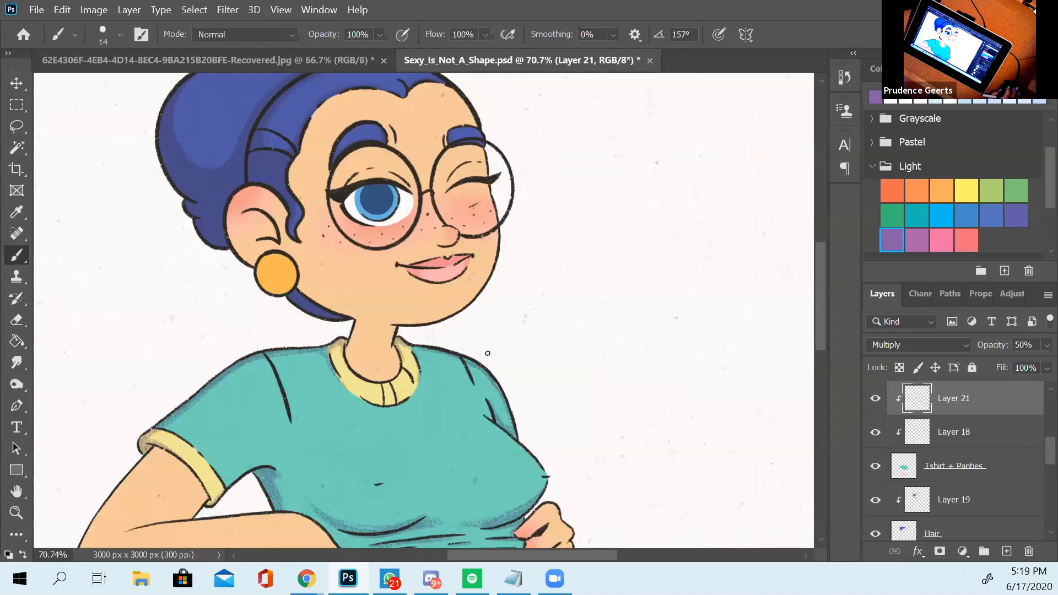
left_click_drag(486, 397, 467, 303)
left_click_drag(437, 373, 449, 332)
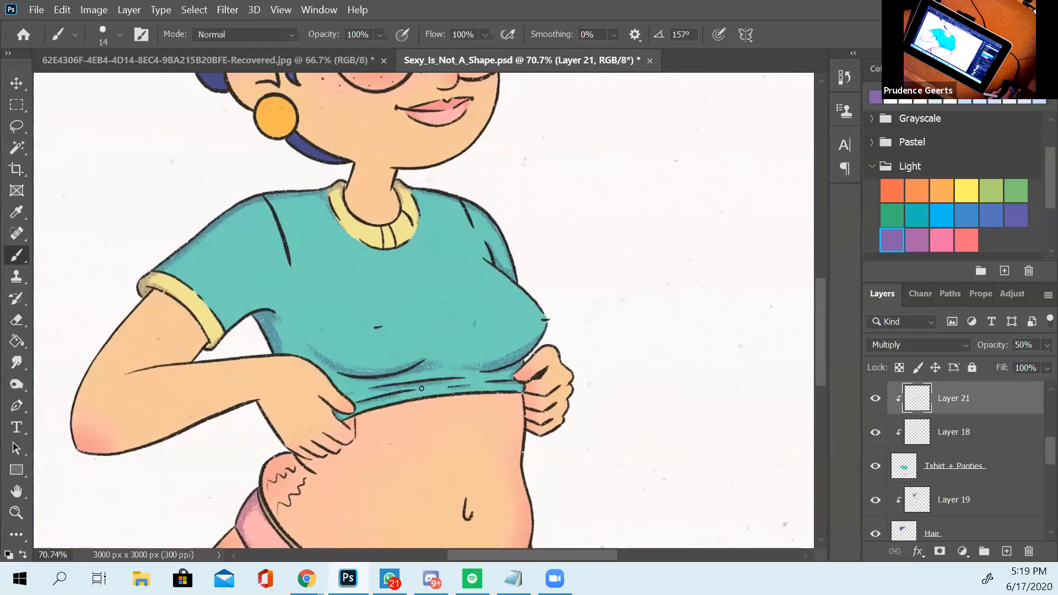
scroll(440, 357, "up", 5)
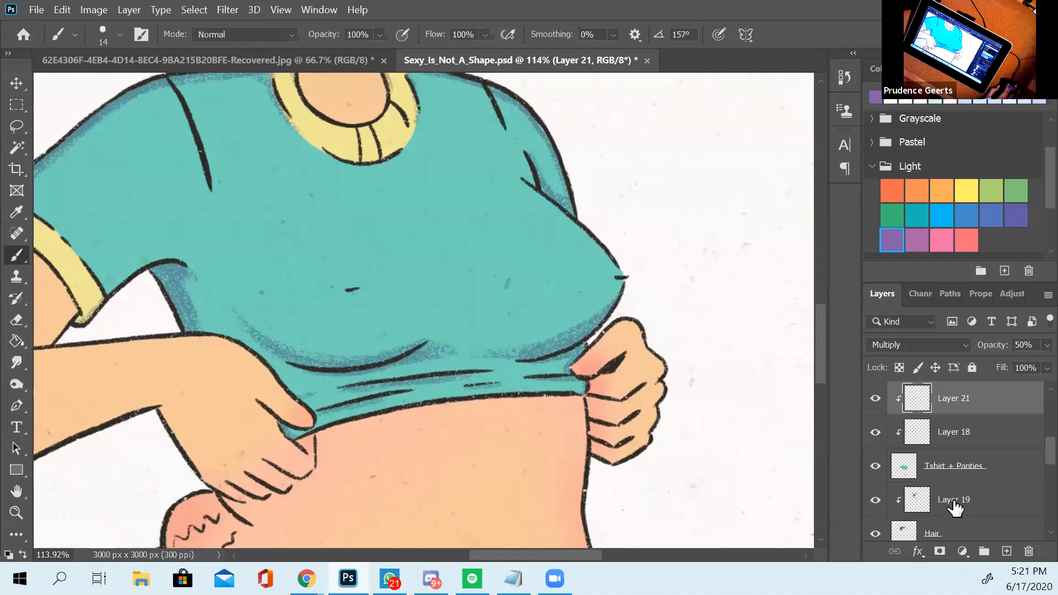
scroll(956, 501, "down", 3)
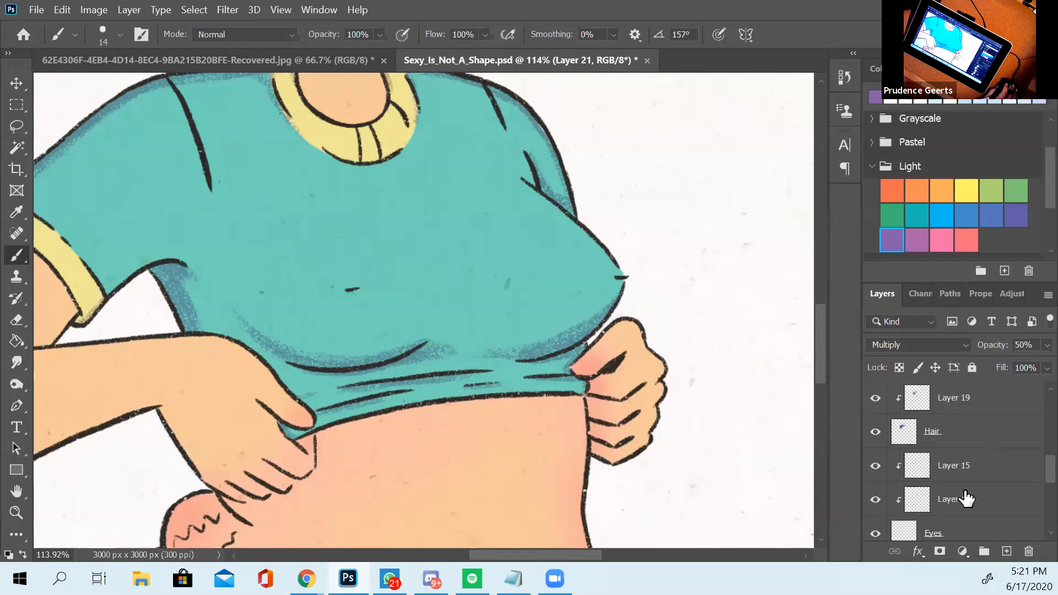
scroll(966, 499, "up", 1)
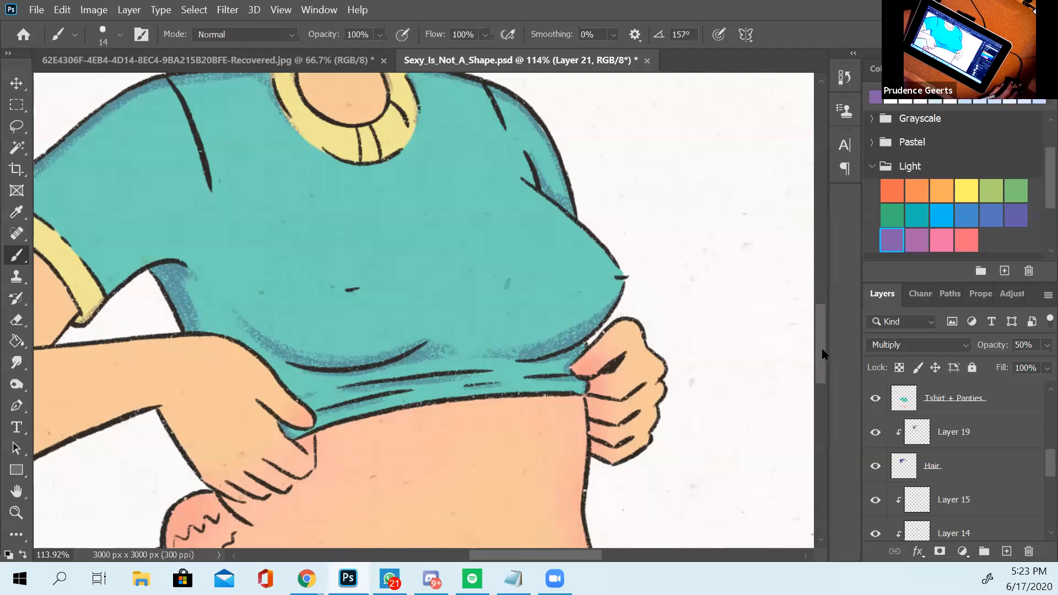
scroll(822, 351, "up", 3)
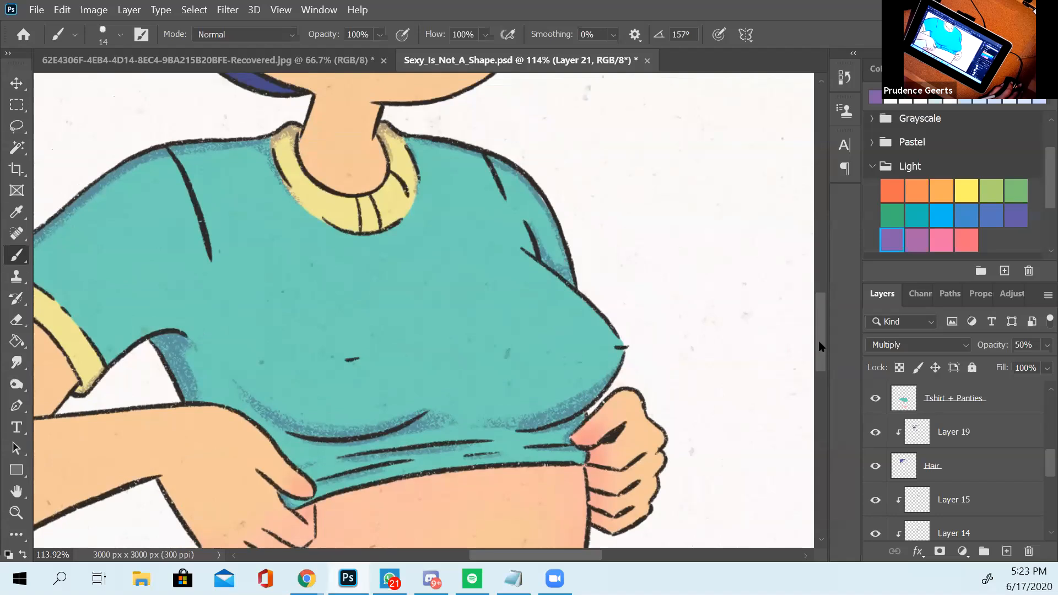
left_click_drag(822, 346, 821, 355)
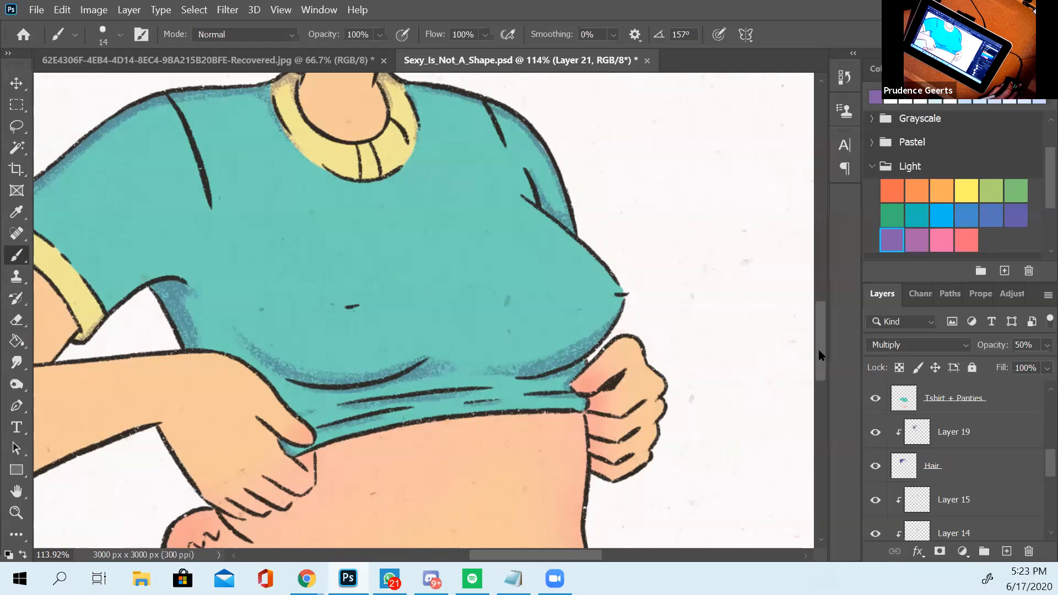
scroll(822, 356, "down", 5)
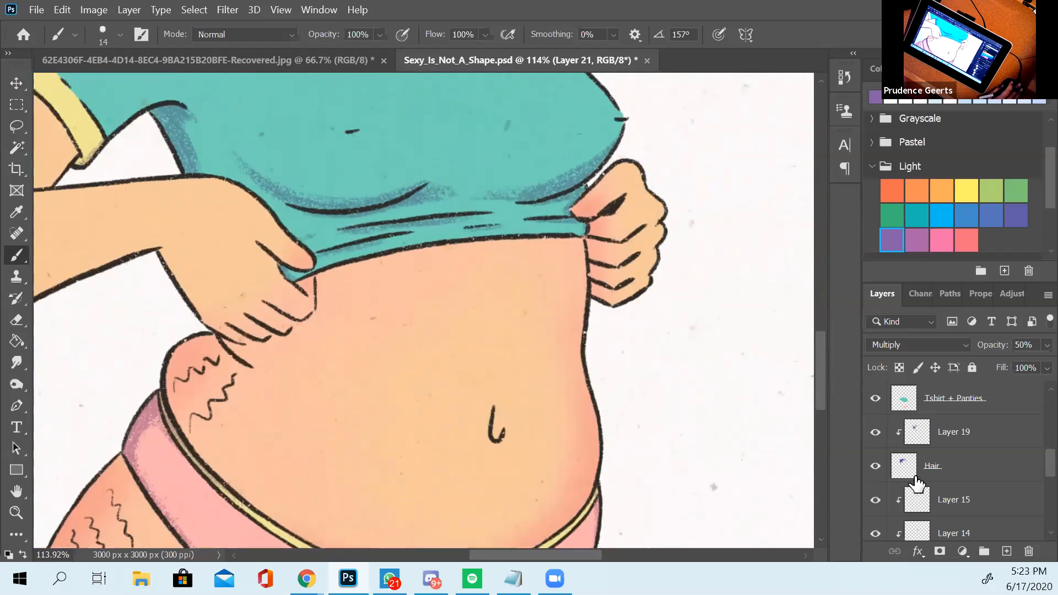
- Add a new layer directly above Layer 13, the clipped blush layer over Skin
scroll(904, 472, "down", 8)
scroll(915, 482, "down", 10)
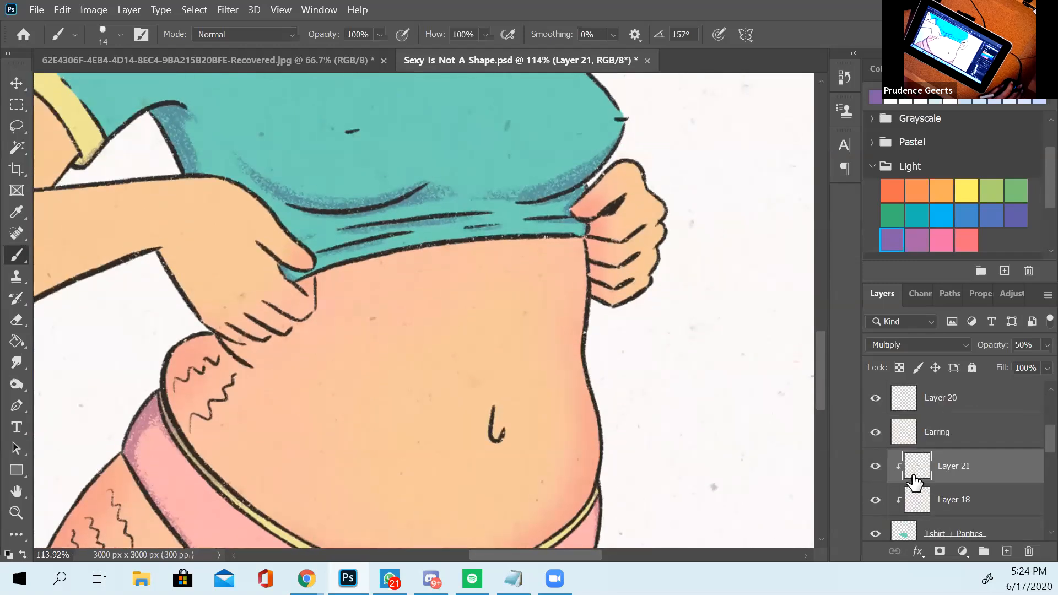
scroll(915, 479, "up", 1)
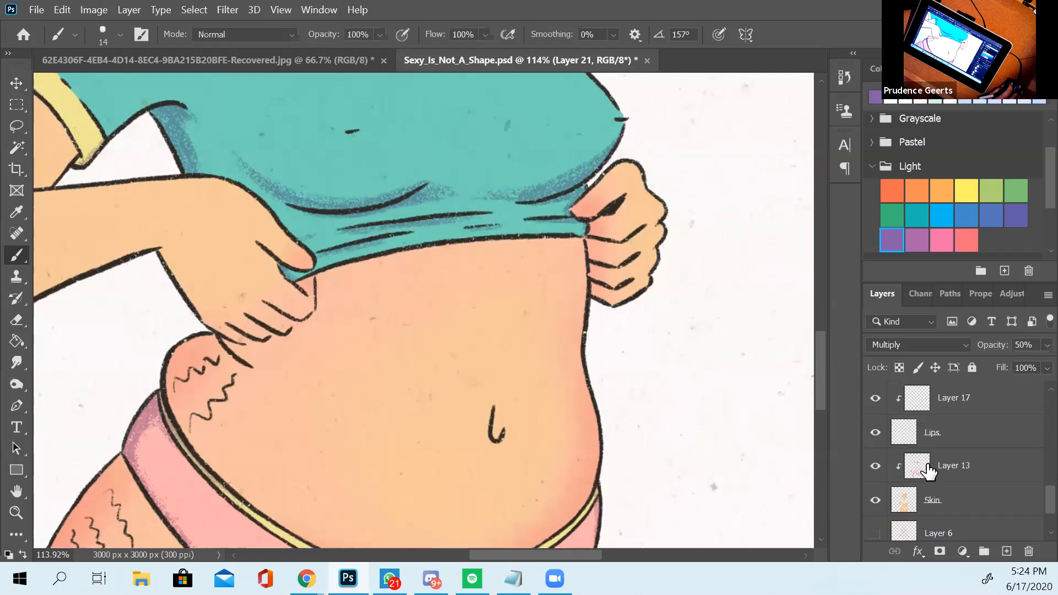
left_click(954, 475)
left_click(1006, 551)
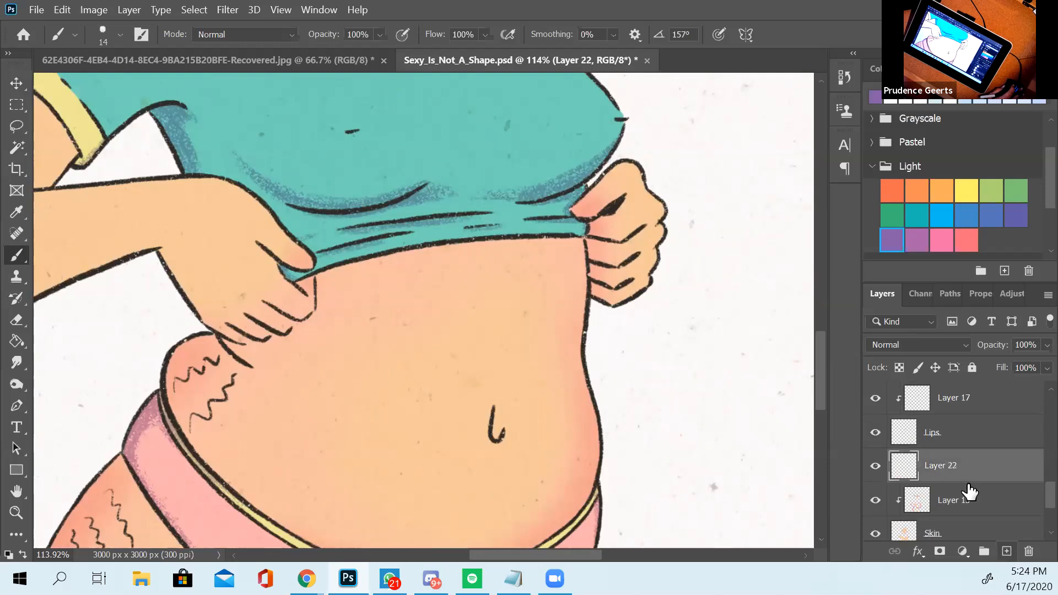
right_click(944, 468)
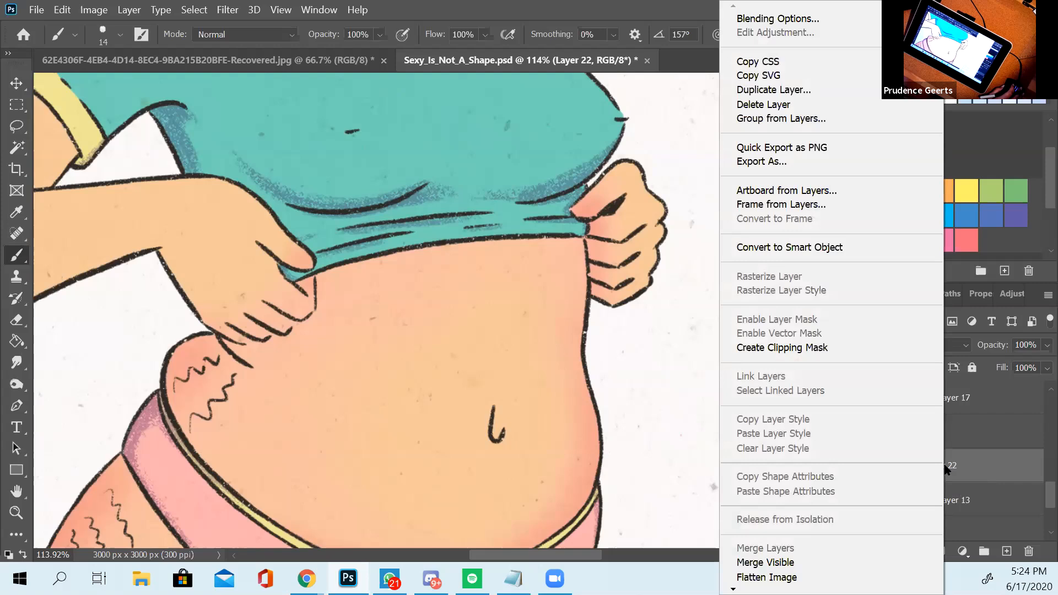
left_click(945, 468)
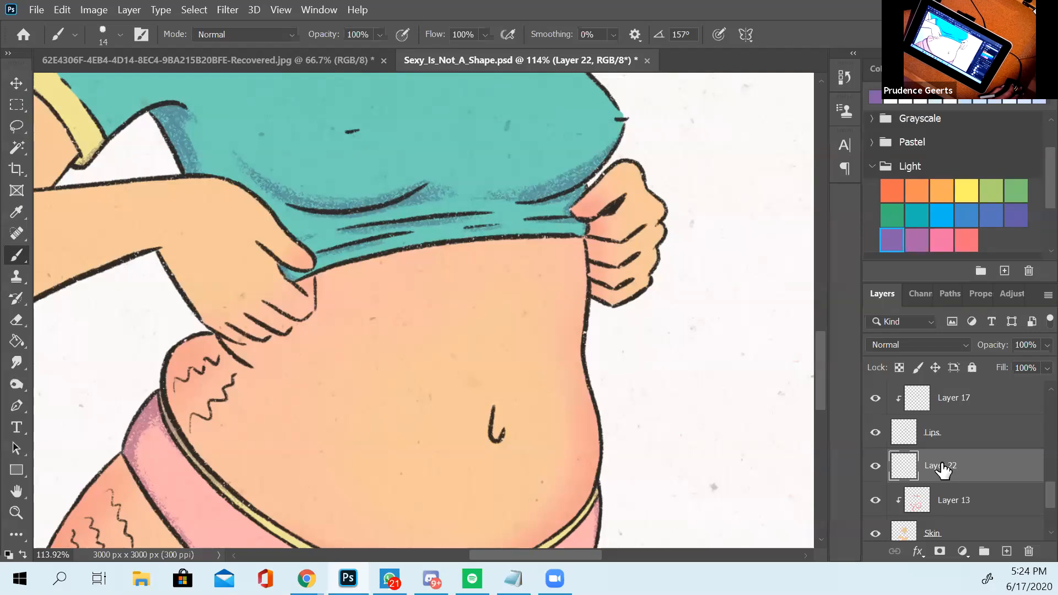
- Toggle the visibility of the Skin layer and Layer 13 to compare the skin with and without each
scroll(959, 499, "down", 1)
left_click(958, 499)
left_click(875, 500)
left_click(876, 501)
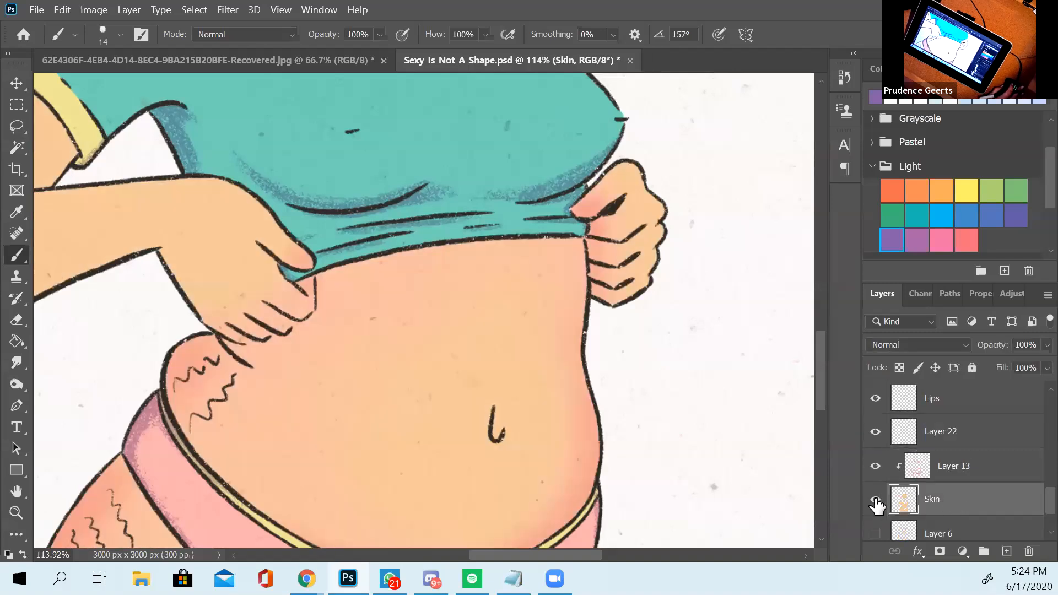
left_click(876, 466)
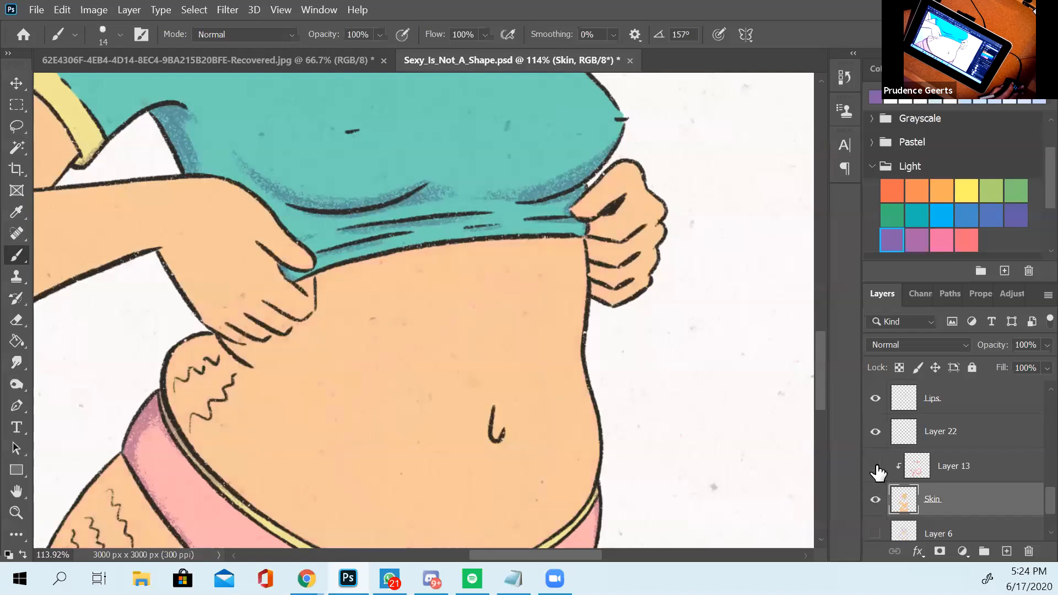
left_click(876, 466)
left_click(876, 466)
left_click(875, 467)
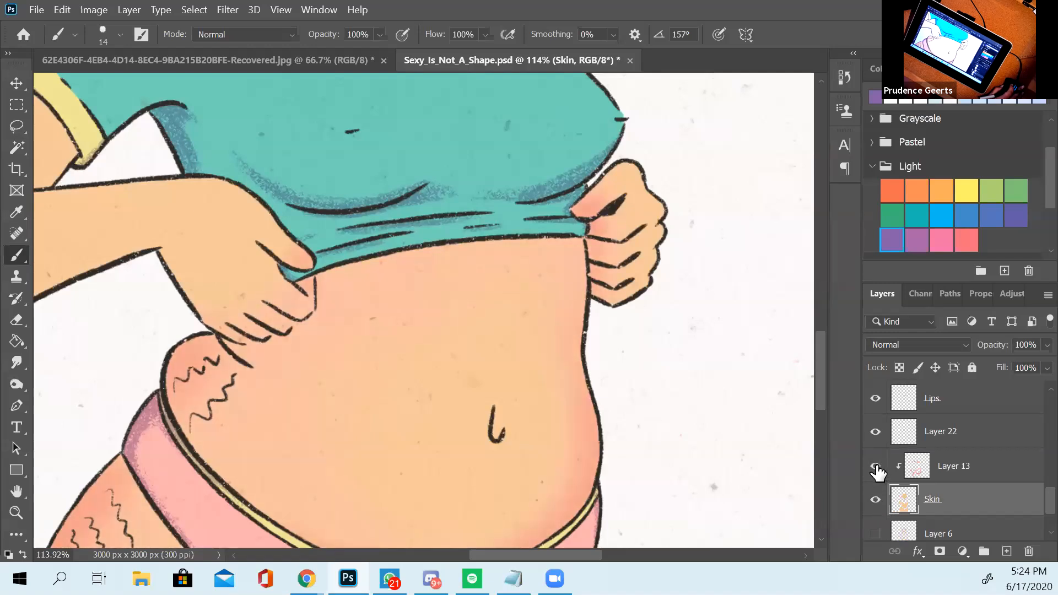
- Clip the new empty layer above Layer 13 to the Skin layer with a clipping mask
left_click(952, 433)
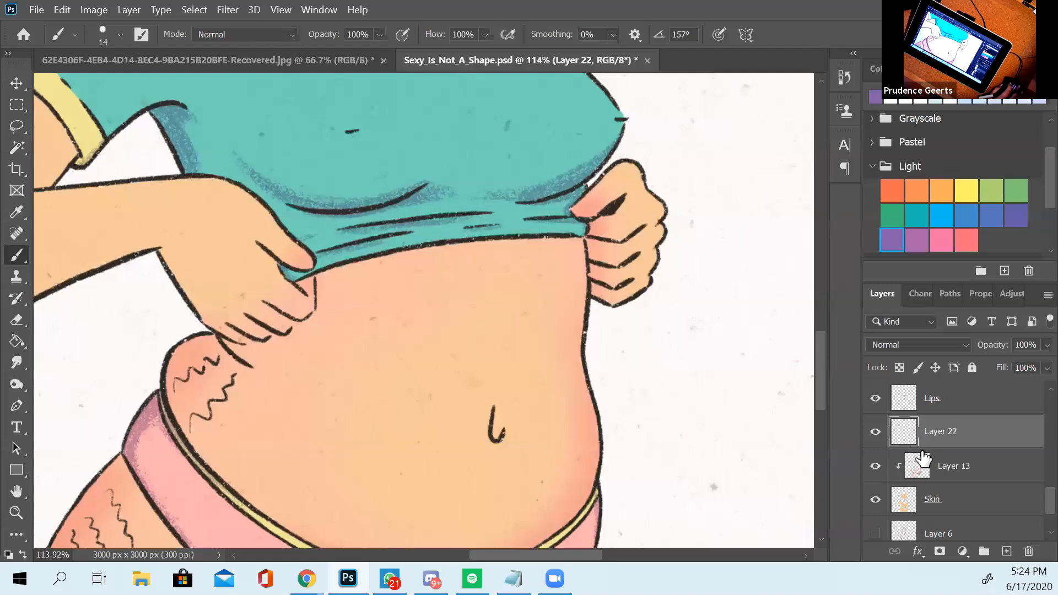
right_click(946, 436)
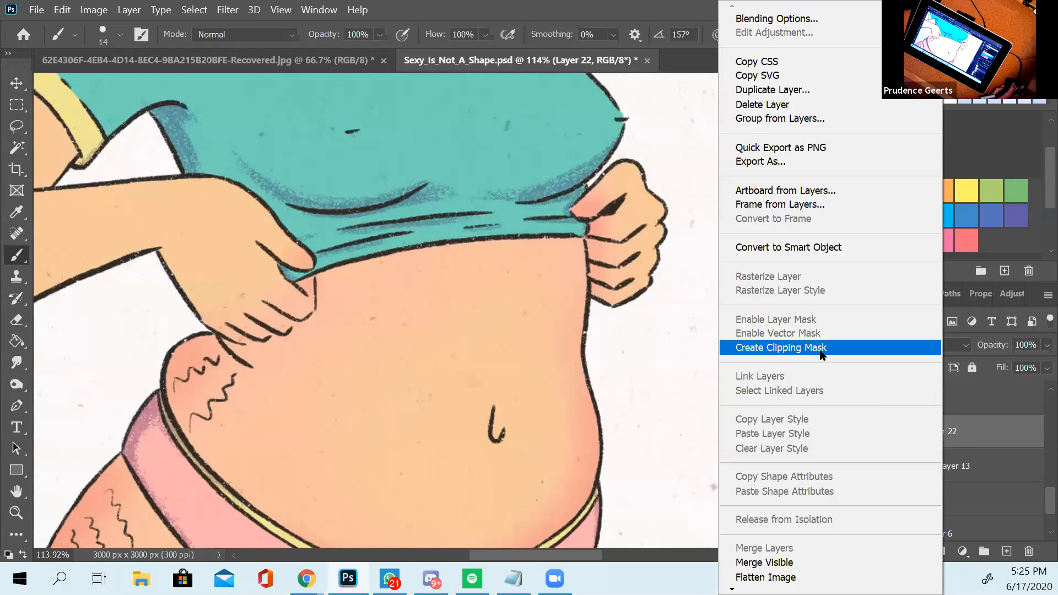
left_click(821, 353)
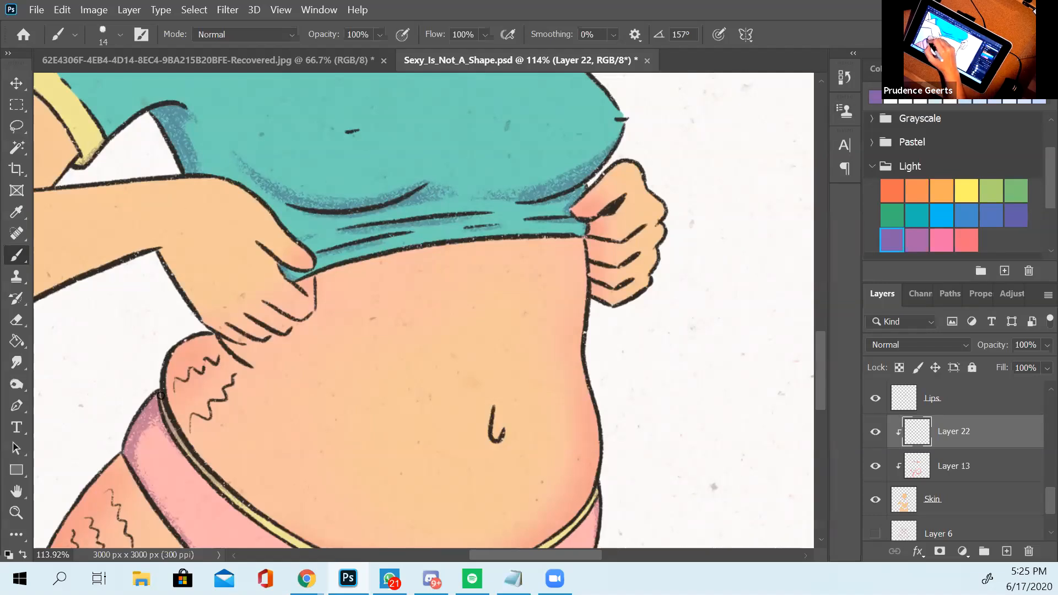
- Hatch purple strokes over the hip roll above the waistband and set the layer to Multiply at 50% opacity
mouse_move(166, 368)
left_mouse_down()
mouse_move(161, 403)
mouse_move(203, 340)
mouse_move(175, 440)
mouse_move(211, 404)
mouse_move(189, 471)
mouse_move(213, 467)
left_mouse_up()
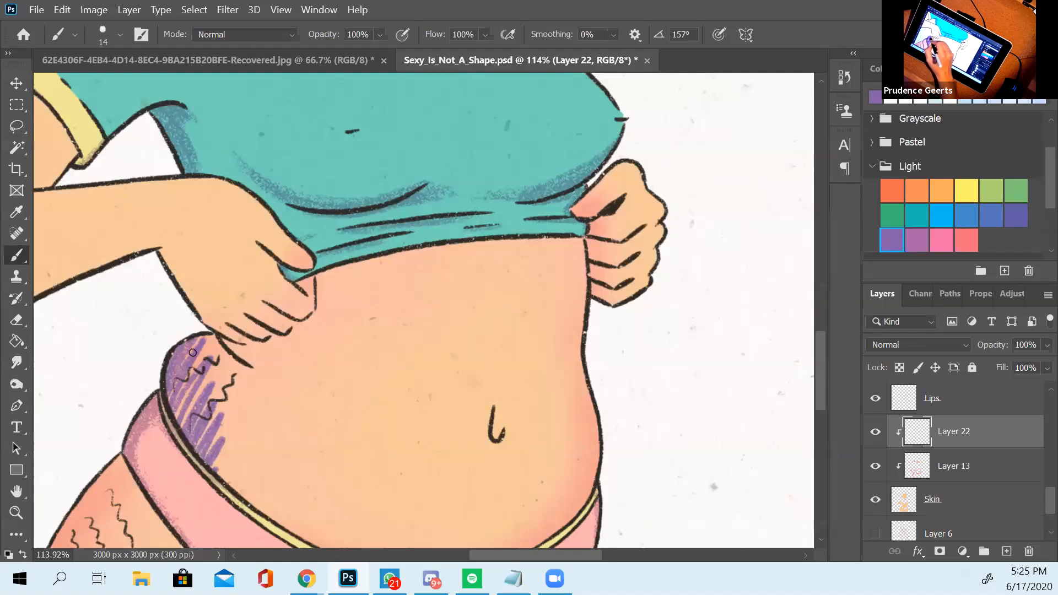
mouse_move(198, 347)
left_mouse_down()
mouse_move(189, 421)
mouse_move(226, 471)
left_mouse_up()
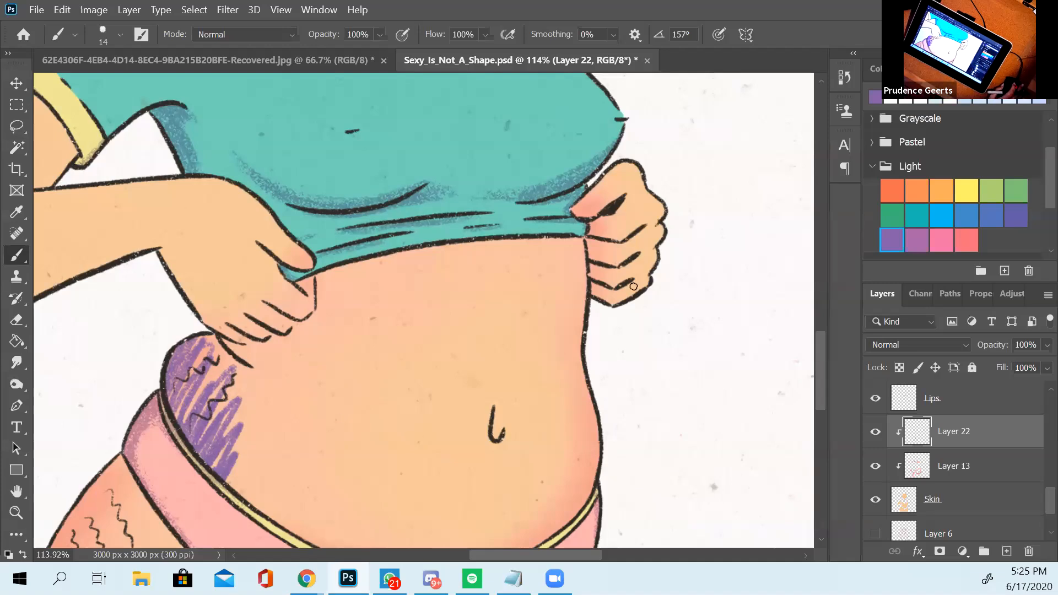
left_click(887, 347)
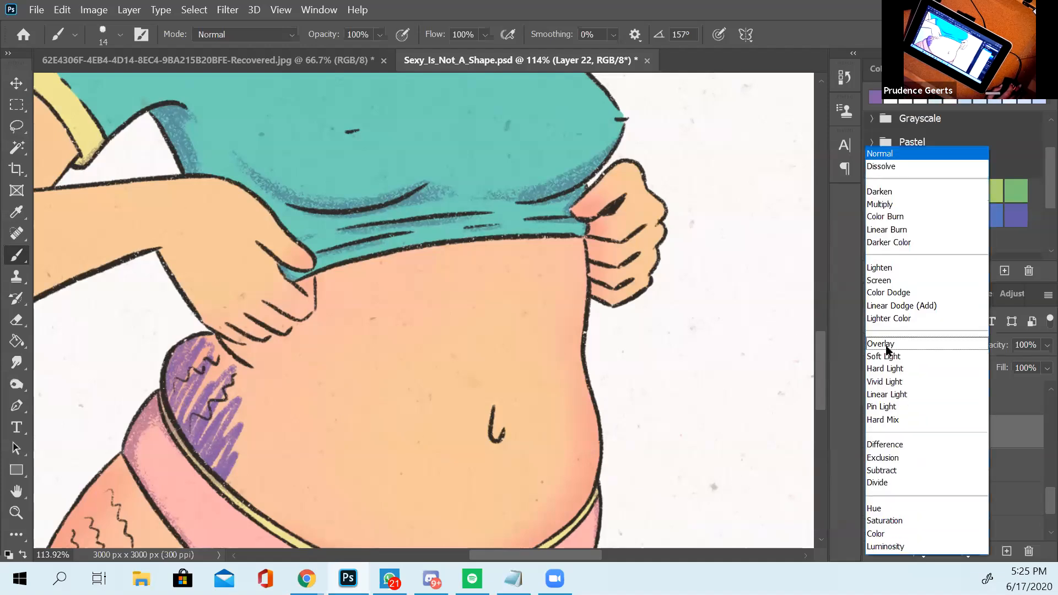
left_click(902, 205)
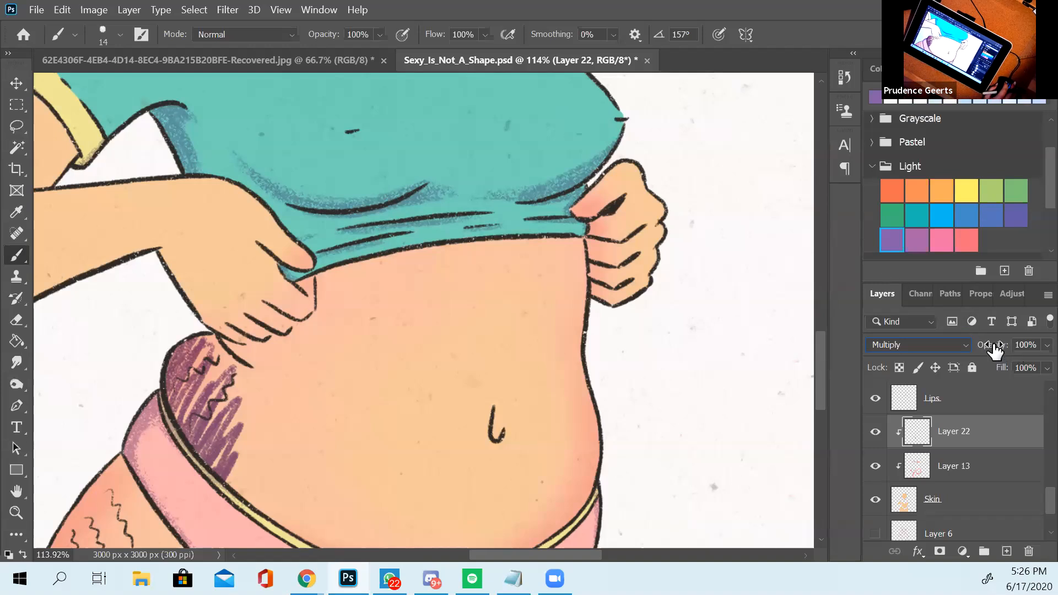
mouse_move(994, 350)
left_mouse_down()
mouse_move(916, 351)
mouse_move(998, 347)
left_mouse_up()
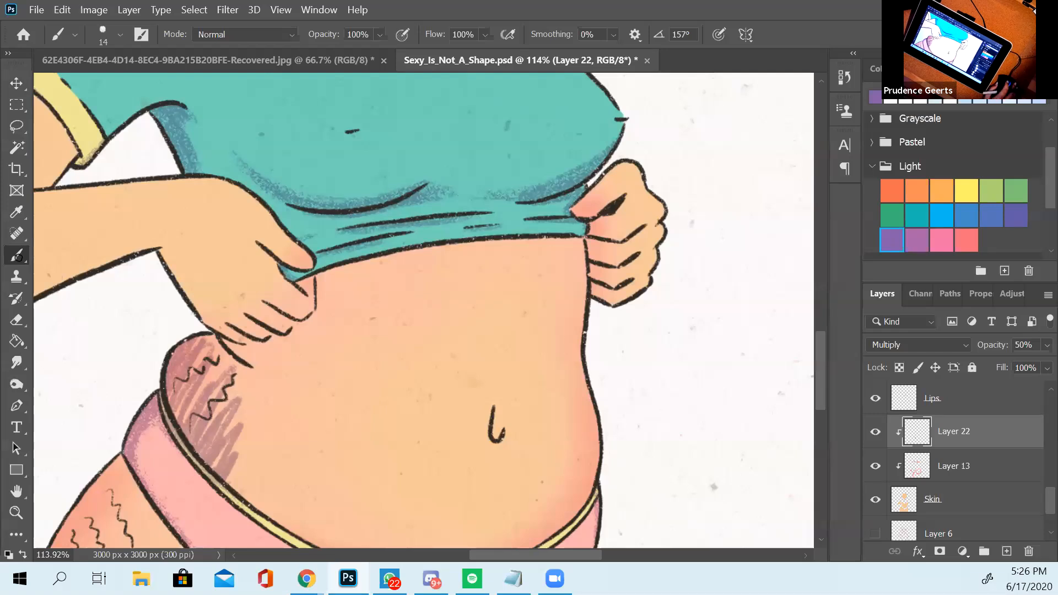
- Erase the purple hatching on the hip roll with Kyle's Eraser - Natural Edge at 44 px
left_click(17, 320)
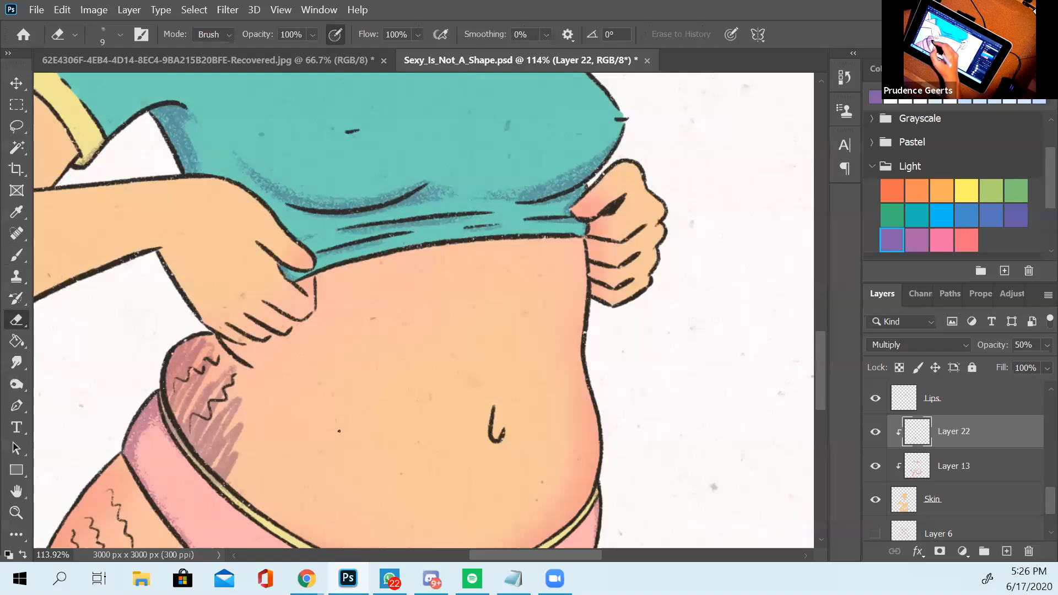
left_click(120, 34)
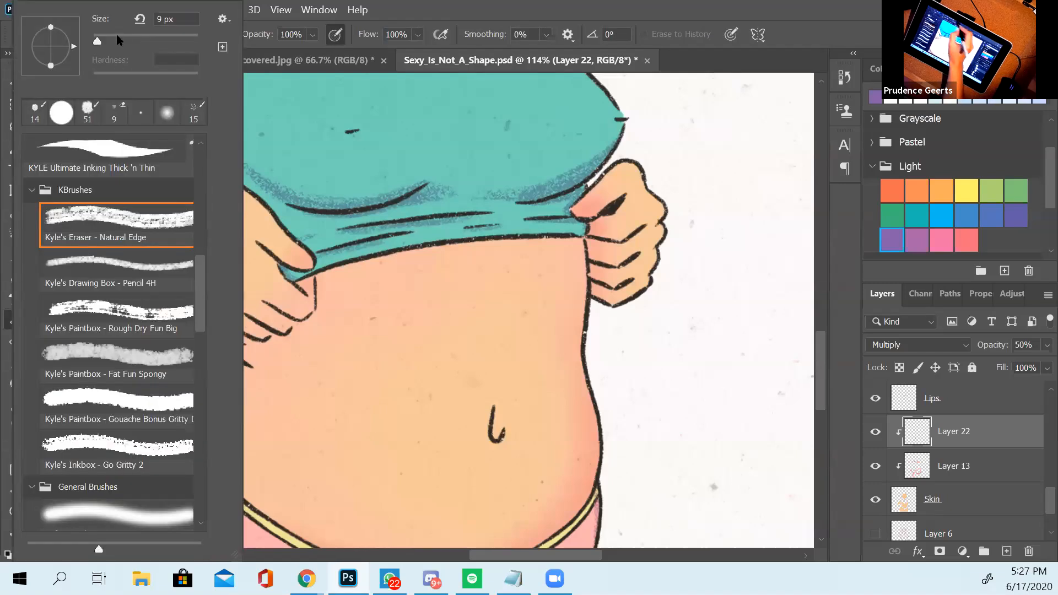
left_click(114, 39)
left_click(439, 5)
mouse_move(208, 366)
left_mouse_down()
mouse_move(194, 472)
mouse_move(224, 421)
mouse_move(225, 481)
mouse_move(230, 392)
mouse_move(223, 416)
mouse_move(218, 353)
mouse_move(177, 434)
mouse_move(231, 422)
left_mouse_up()
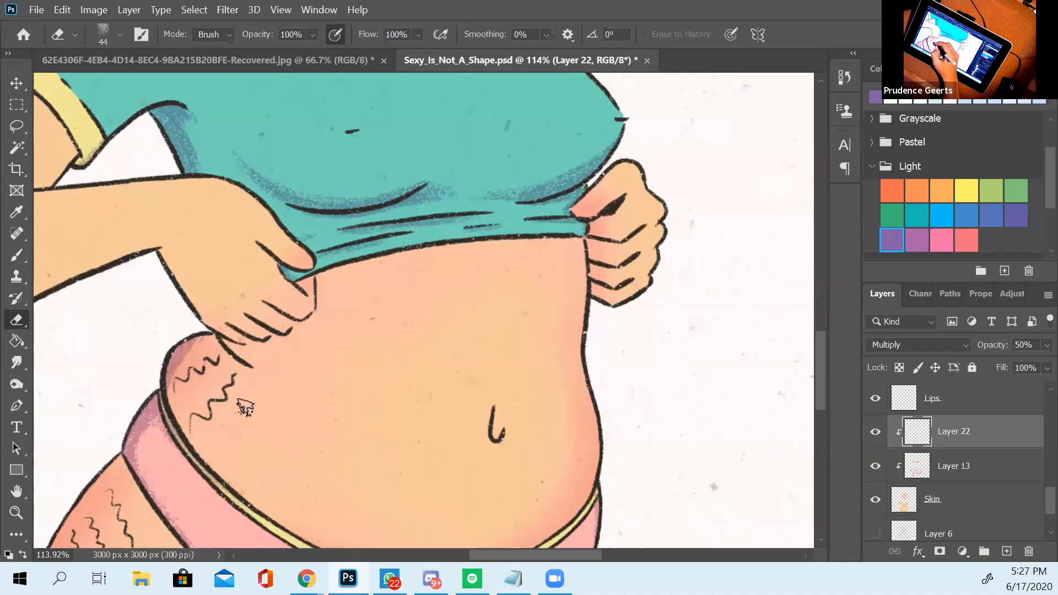
left_click_drag(204, 373, 189, 331)
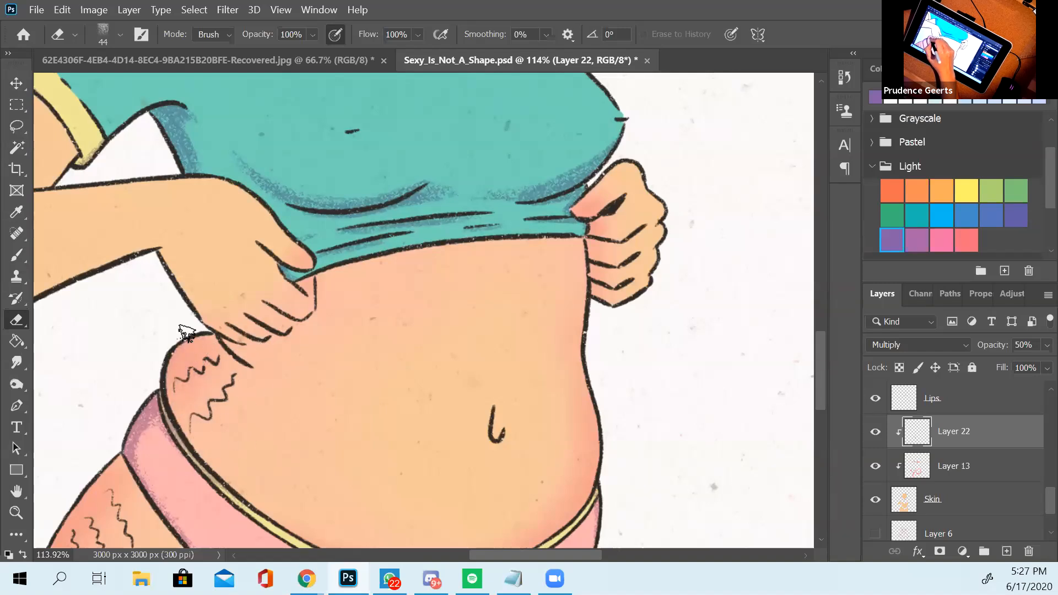
- Brush soft purple shading along the hip roll, beneath the fingers and along the outer edge of the hand above it
left_click(16, 255)
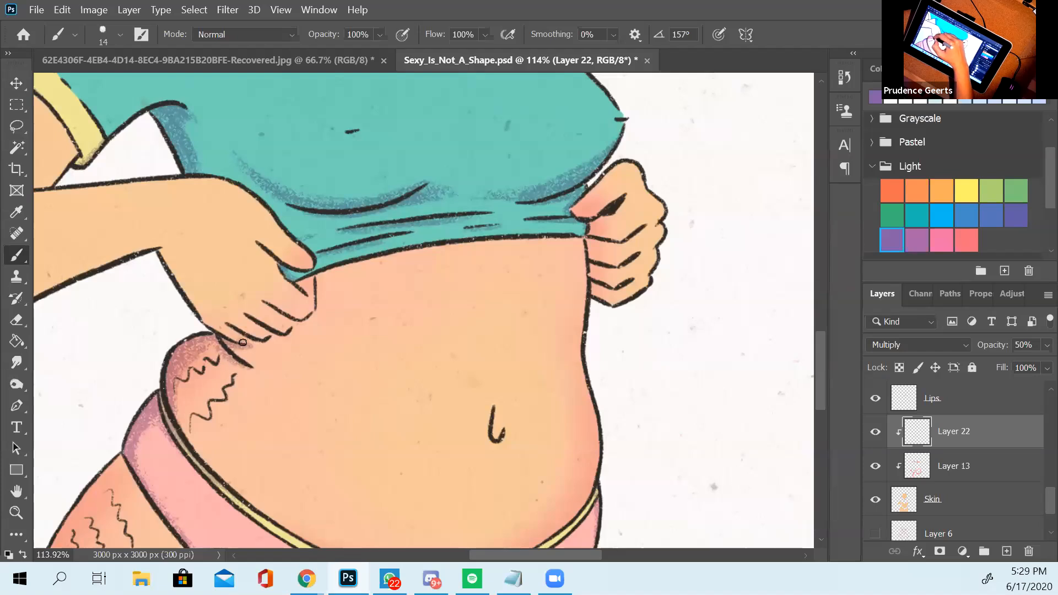
left_click_drag(258, 341, 267, 347)
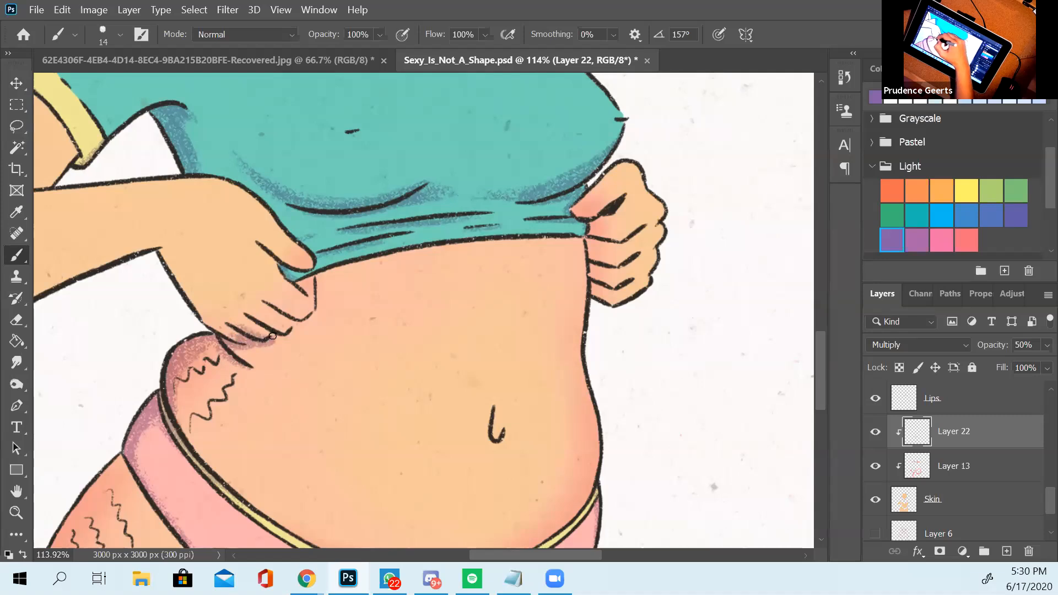
mouse_move(254, 318)
left_mouse_down()
mouse_move(293, 335)
mouse_move(280, 333)
left_mouse_up()
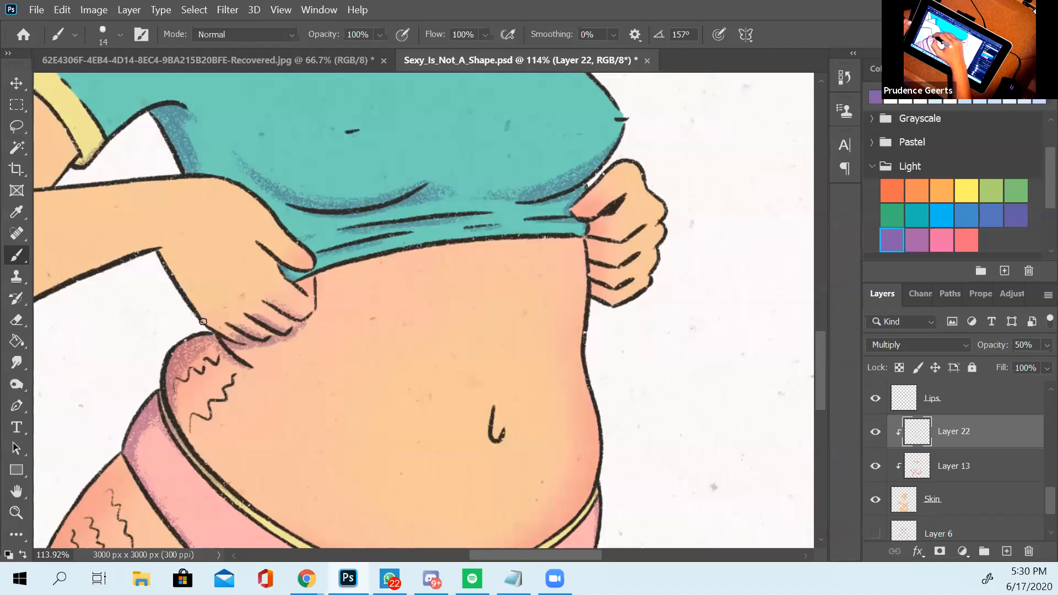
mouse_move(165, 252)
left_mouse_down()
mouse_move(216, 309)
mouse_move(163, 253)
mouse_move(191, 289)
mouse_move(165, 253)
mouse_move(186, 300)
mouse_move(237, 341)
mouse_move(215, 317)
left_mouse_up()
- Shade the underside of the bent forearm, the elbow and the upper arm's outer edge with the purple brush
mouse_move(284, 287)
left_mouse_down()
mouse_move(432, 342)
mouse_move(569, 318)
left_mouse_up()
mouse_move(190, 364)
left_mouse_down()
mouse_move(308, 332)
mouse_move(276, 347)
mouse_move(393, 297)
mouse_move(289, 337)
left_mouse_up()
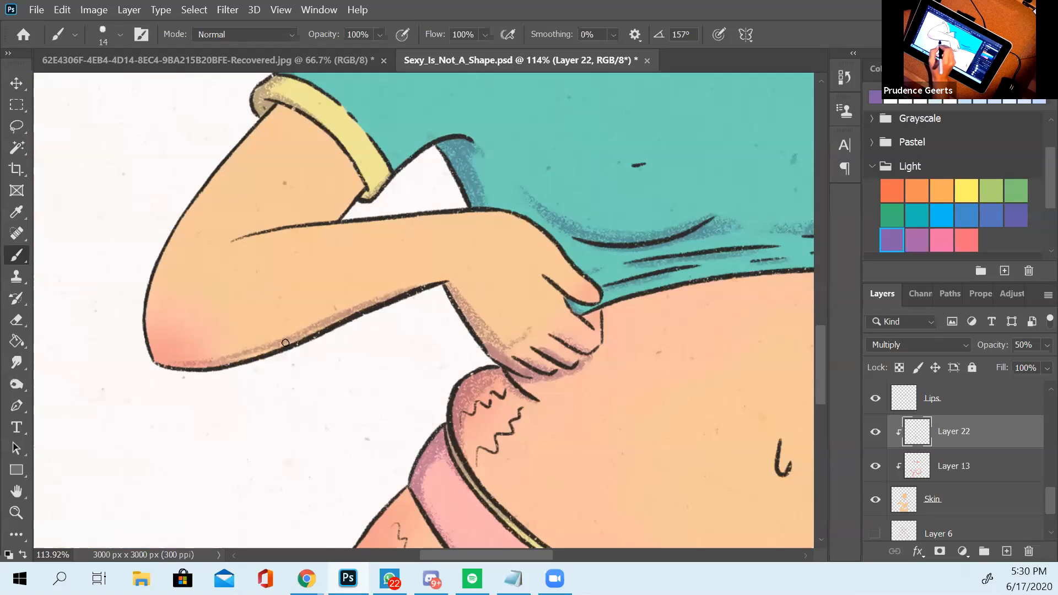
mouse_move(153, 361)
left_mouse_down()
mouse_move(343, 321)
mouse_move(149, 356)
left_mouse_up()
mouse_move(284, 112)
left_mouse_down()
mouse_move(209, 187)
mouse_move(184, 225)
mouse_move(276, 115)
mouse_move(190, 230)
mouse_move(282, 99)
mouse_move(242, 141)
mouse_move(166, 255)
mouse_move(190, 210)
left_mouse_up()
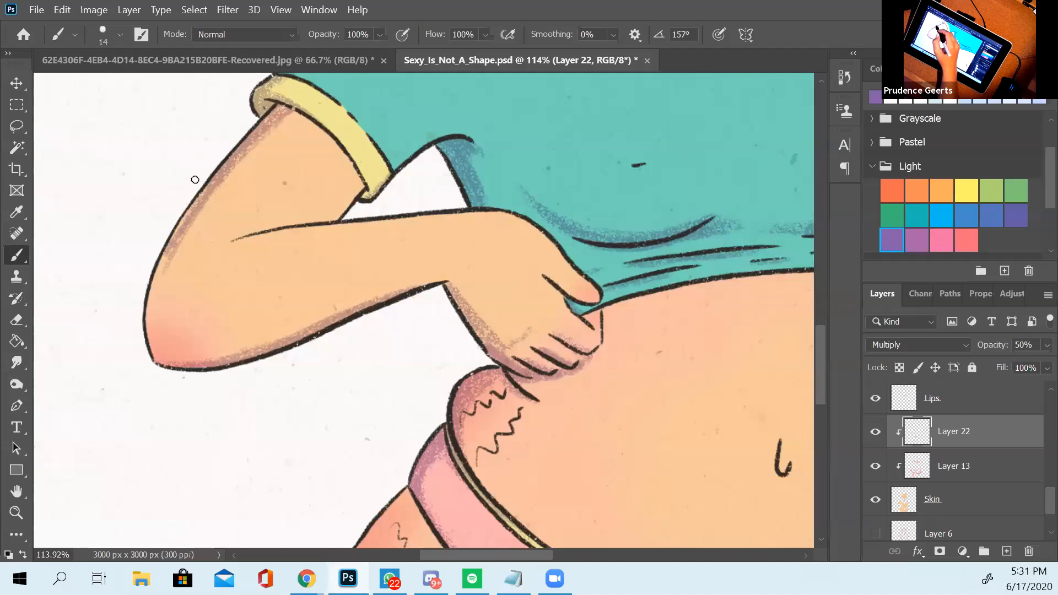
mouse_move(145, 323)
left_mouse_down()
mouse_move(150, 286)
mouse_move(149, 335)
mouse_move(165, 251)
mouse_move(158, 361)
left_mouse_up()
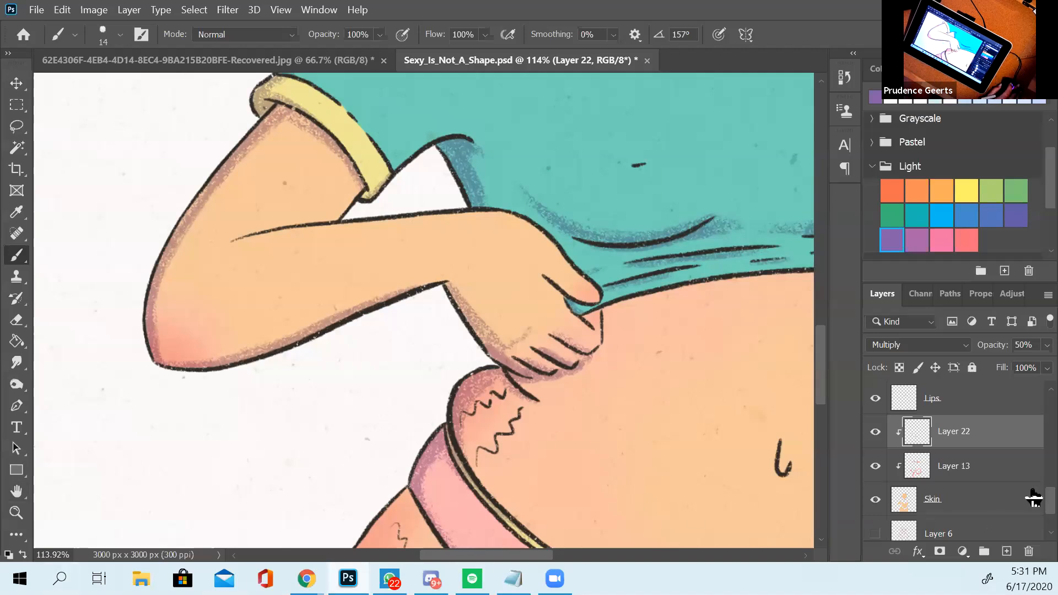
- Set the paper texture on Layer 1, just above the Background, to Normal blend mode at 84% opacity
scroll(435, 328, "down", 3)
scroll(427, 332, "down", 5)
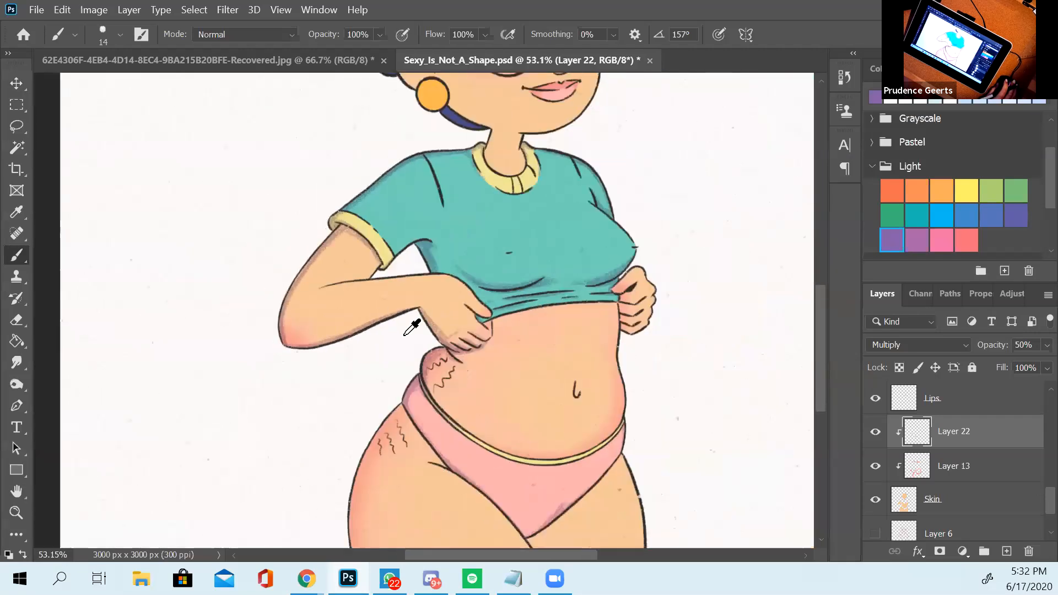
scroll(431, 287, "up", 1)
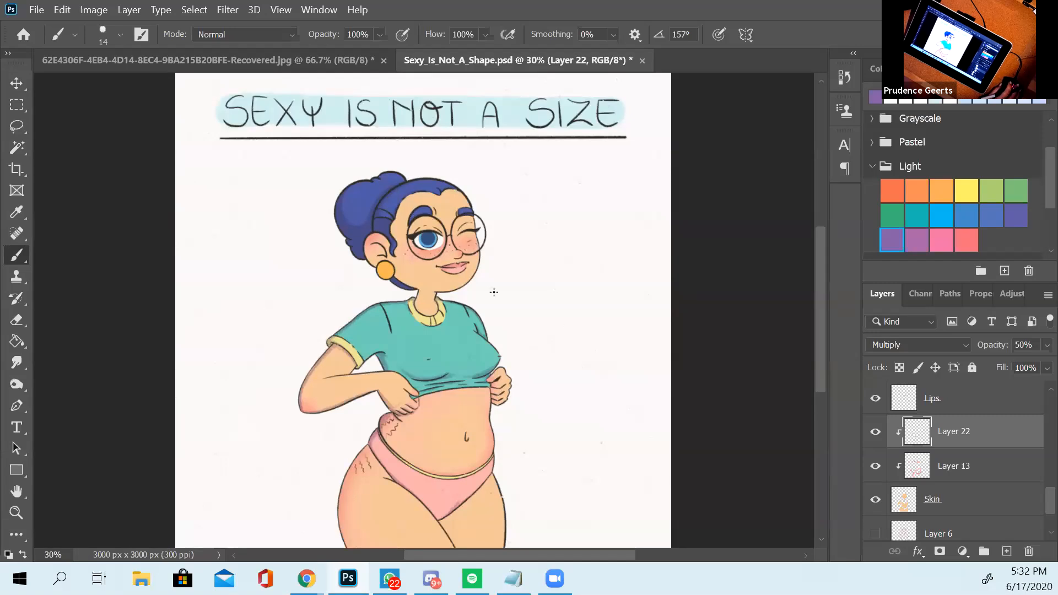
scroll(975, 437, "up", 3)
scroll(978, 437, "up", 6)
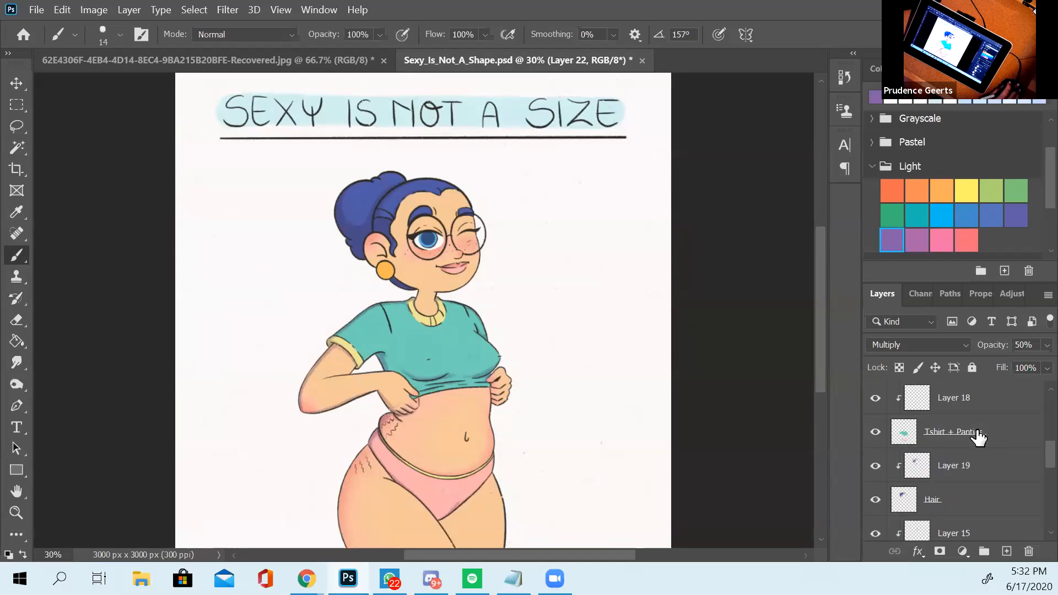
scroll(976, 436, "down", 1)
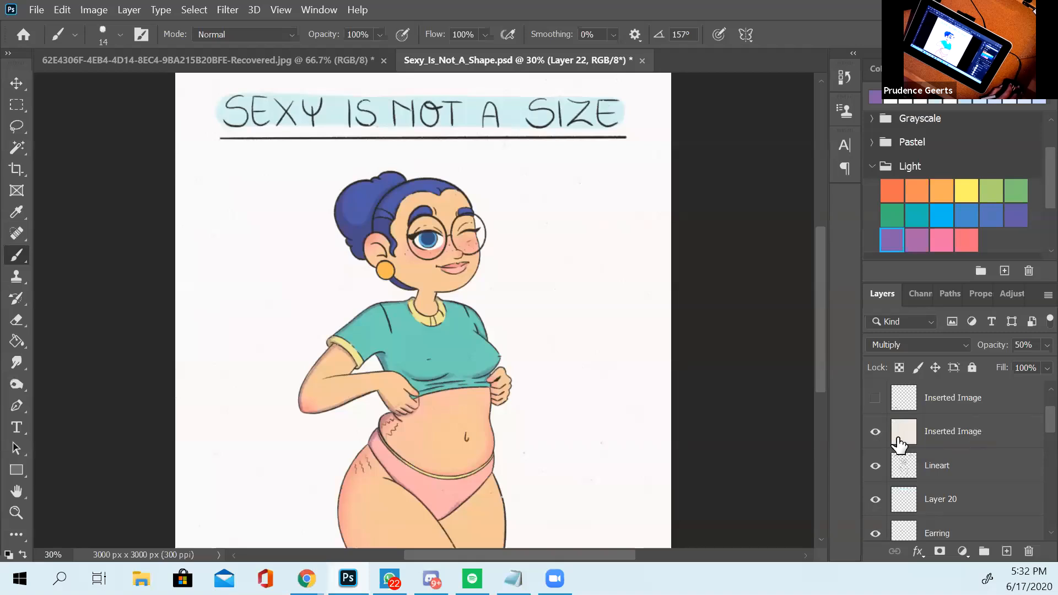
scroll(938, 447, "down", 3)
scroll(939, 446, "down", 4)
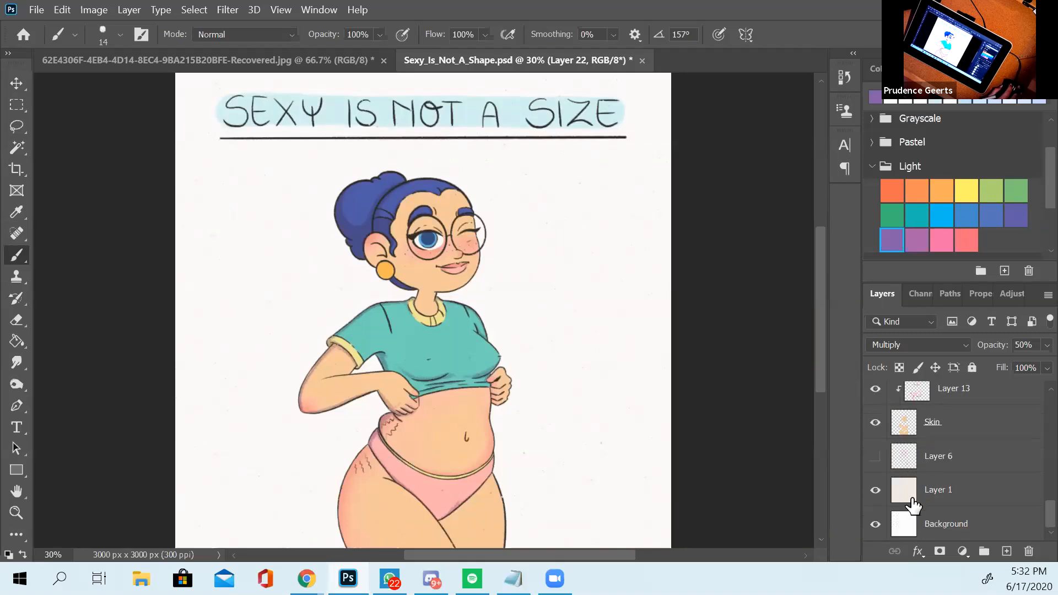
left_click(929, 495)
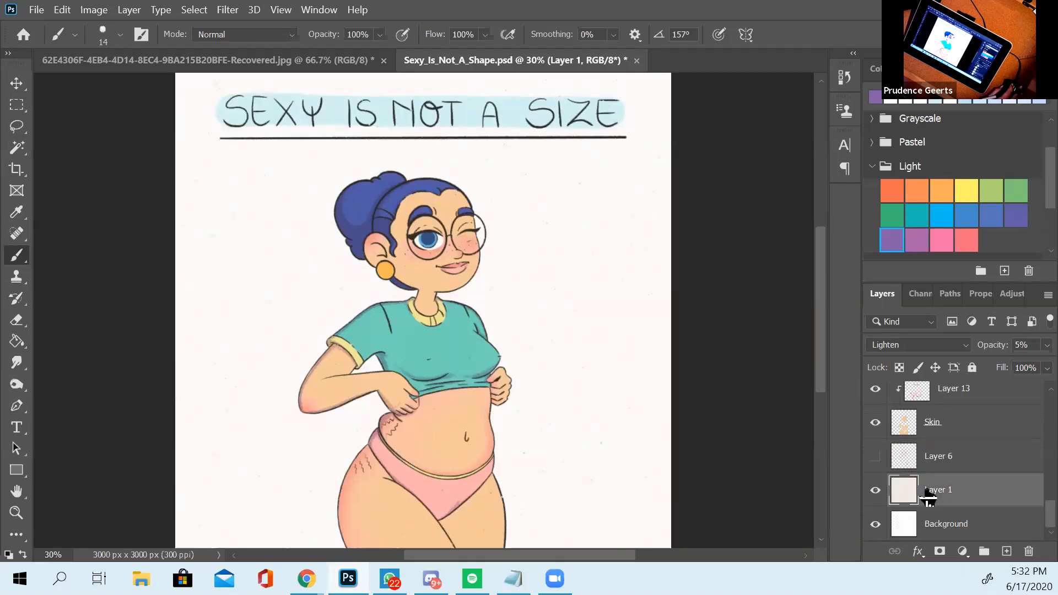
left_click(940, 345)
left_click(914, 149)
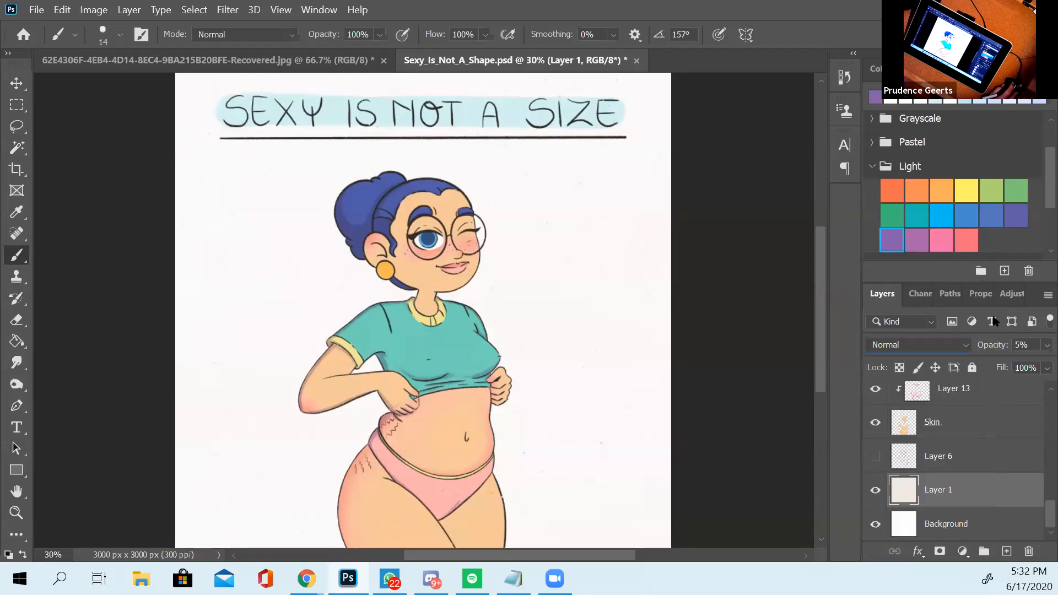
left_click_drag(994, 349, 1036, 349)
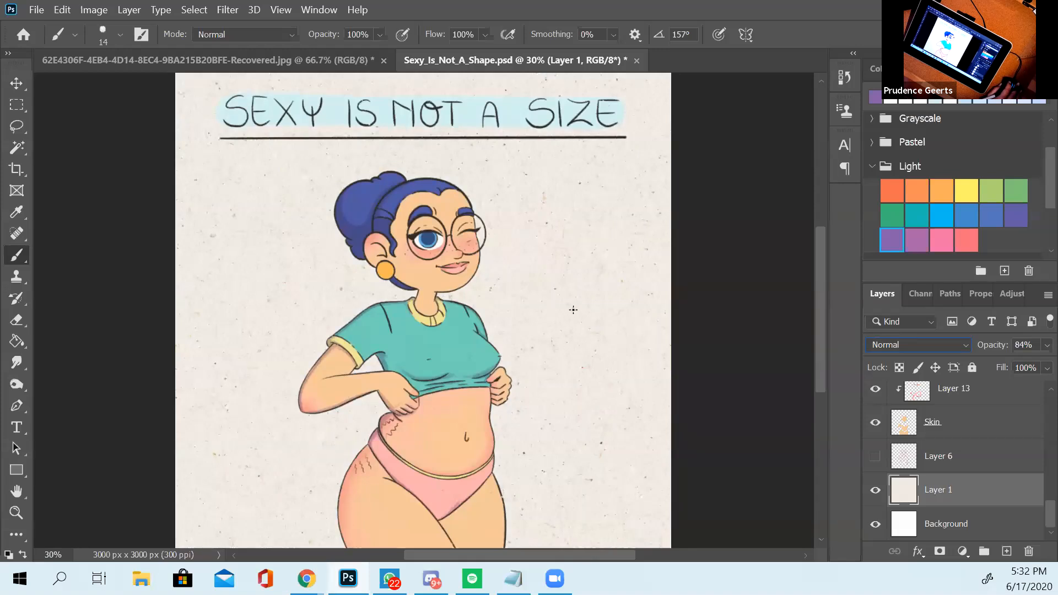
- Return the paper texture on Layer 1 to Lighten blend mode at 5% opacity
key("alt")
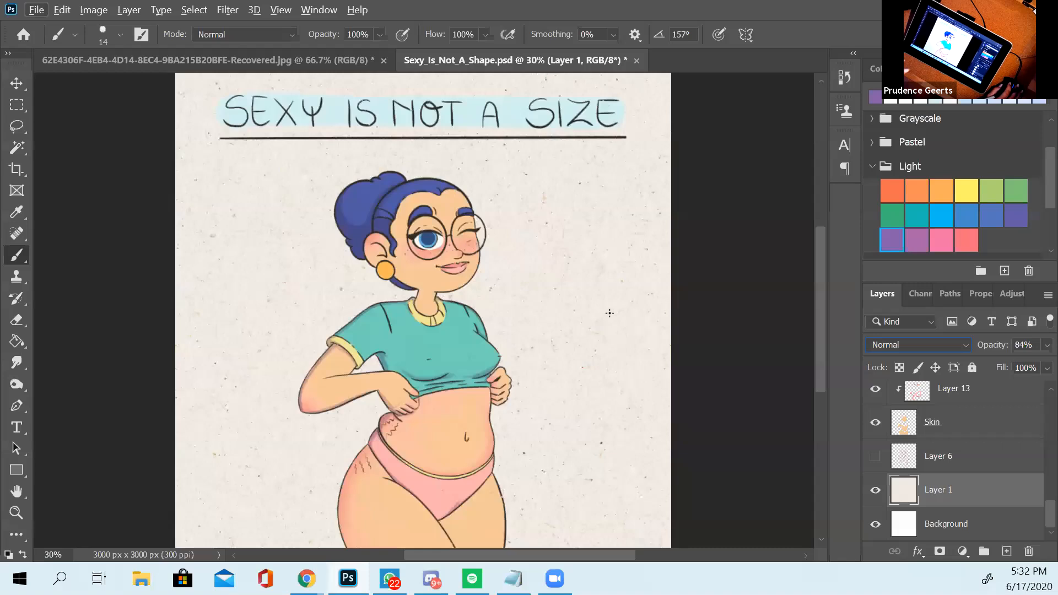
left_click(957, 489)
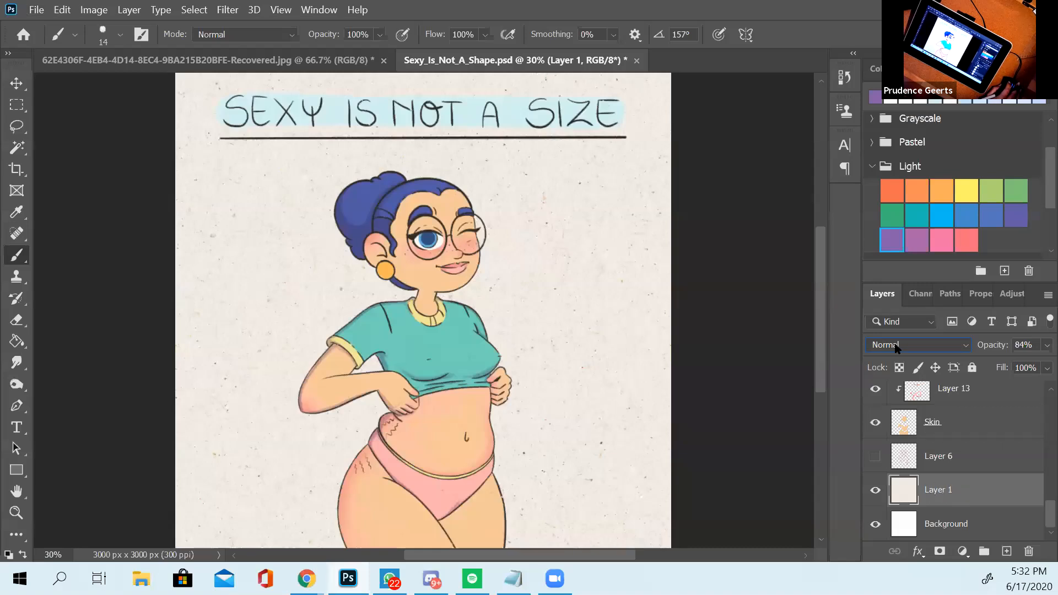
left_click(896, 347)
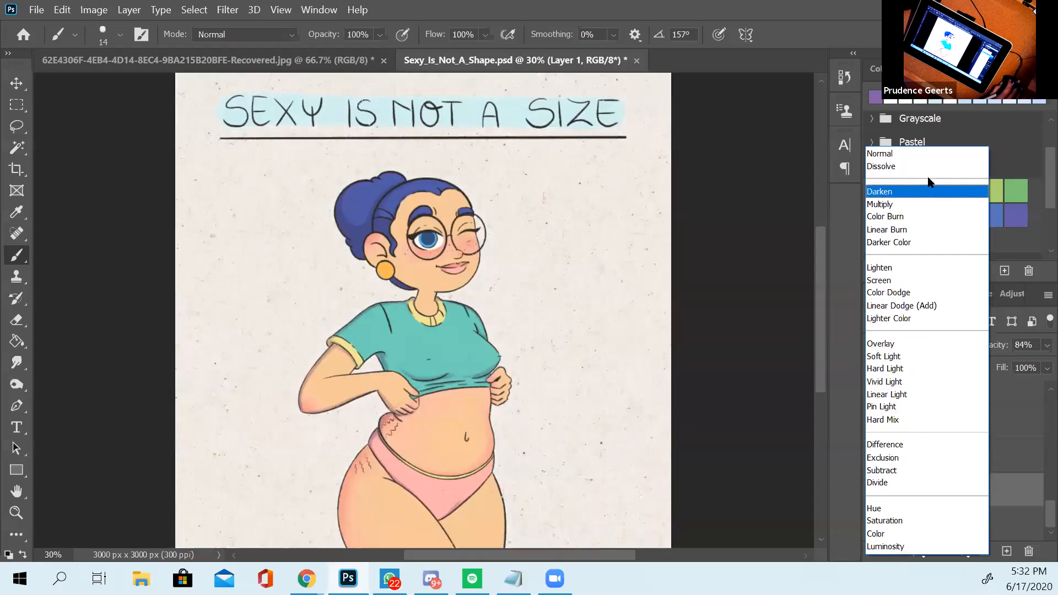
left_click(932, 269)
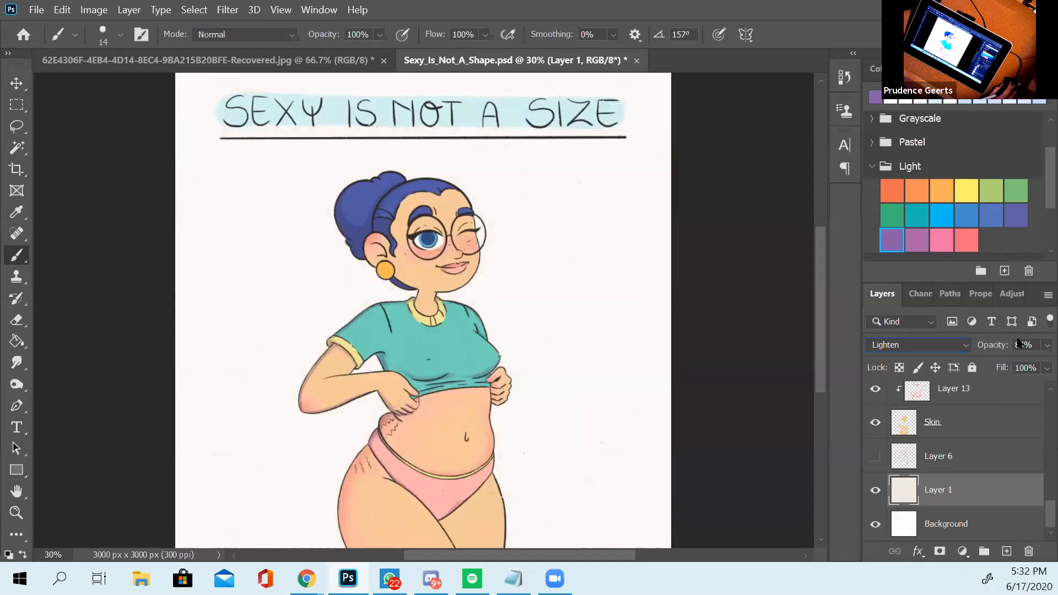
type("5")
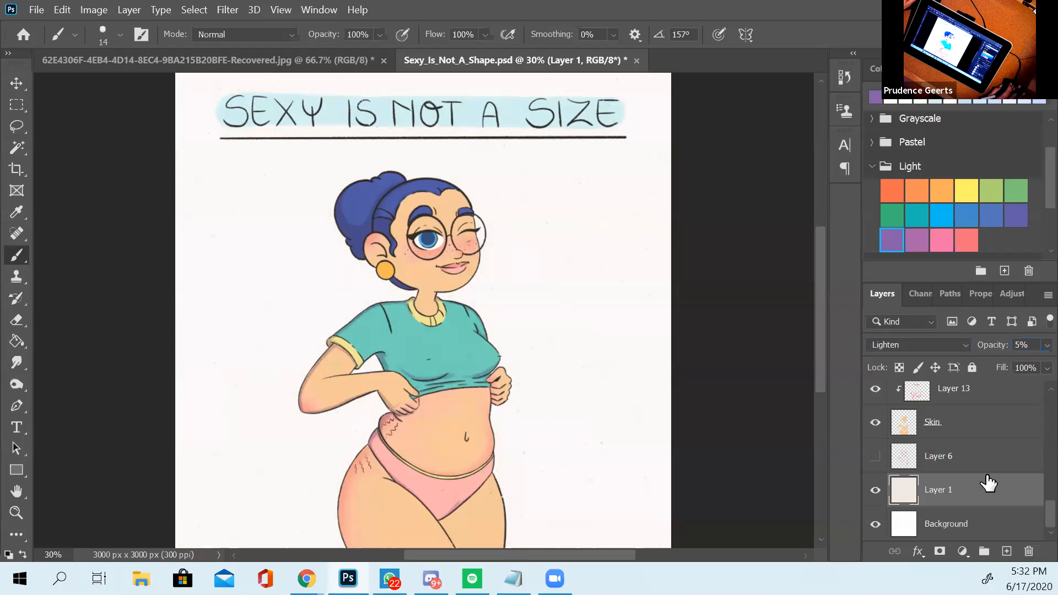
- Check the blend settings of the Inserted Image texture above Lineart and examine its paper grain over the shirt and bent arm
scroll(988, 483, "up", 6)
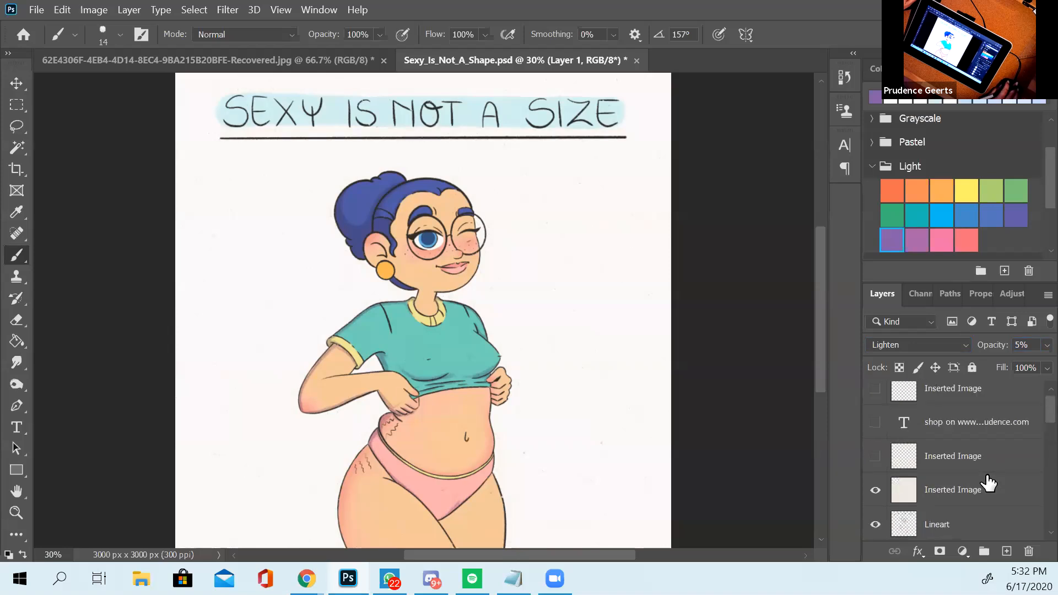
scroll(988, 483, "down", 1)
left_click(967, 466)
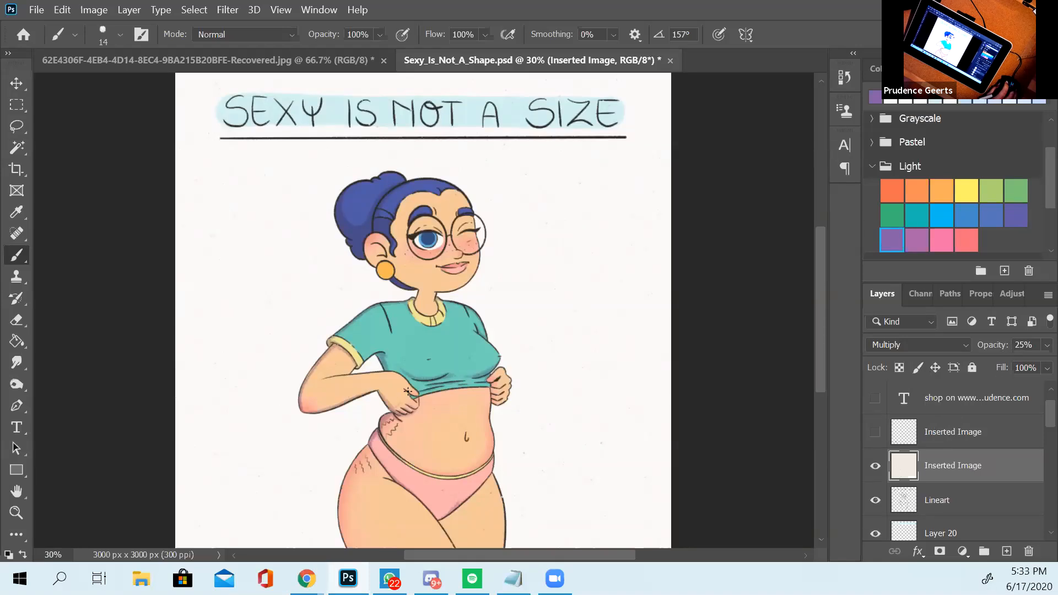
scroll(466, 391, "up", 3)
scroll(465, 391, "up", 5)
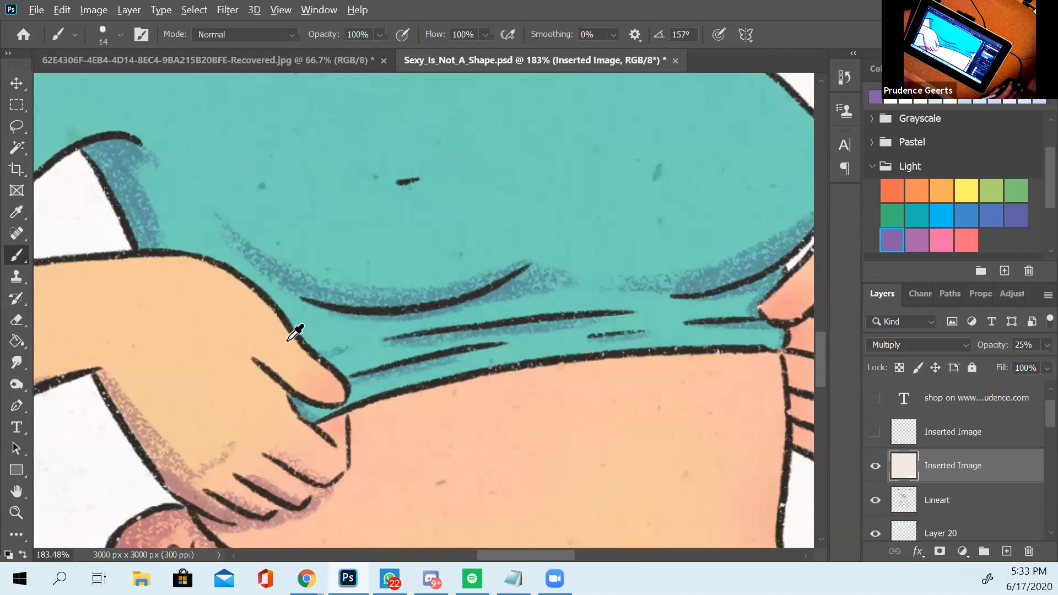
scroll(295, 331, "down", 4)
scroll(295, 322, "down", 2)
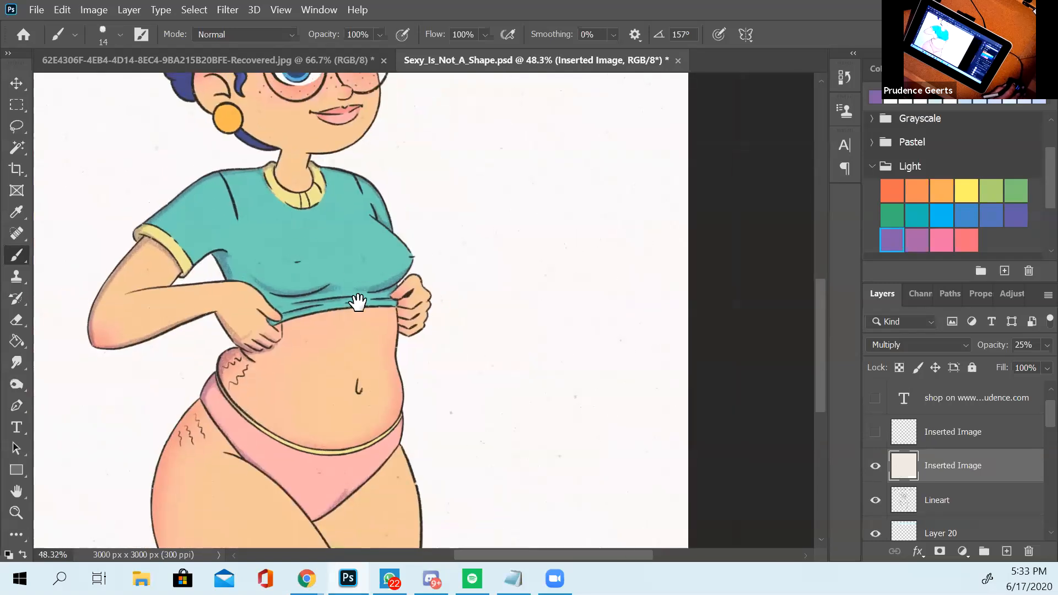
left_click_drag(354, 300, 411, 344)
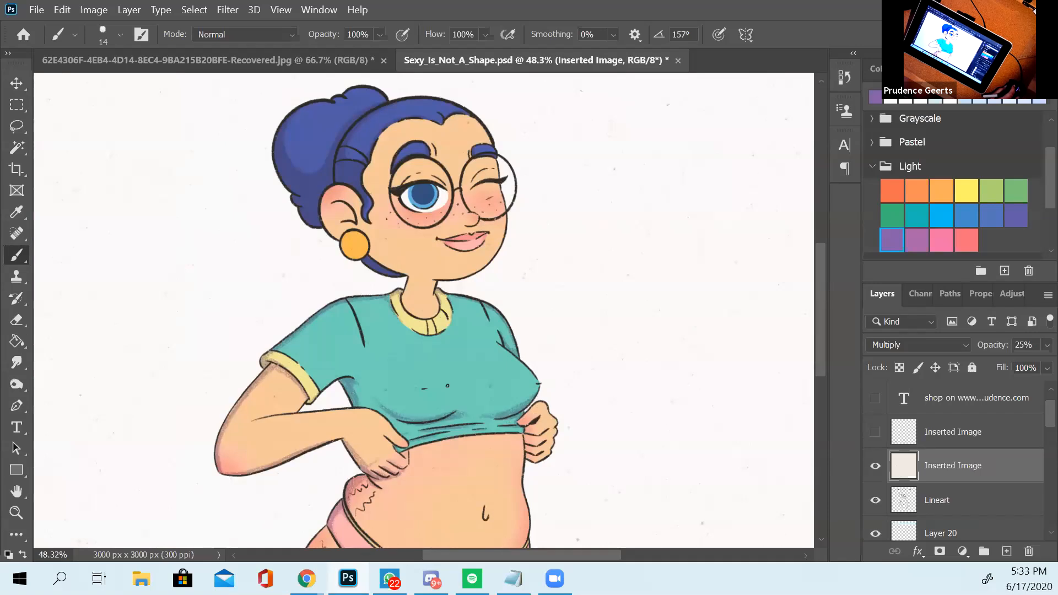
scroll(382, 397, "up", 4)
left_click_drag(224, 449, 319, 373)
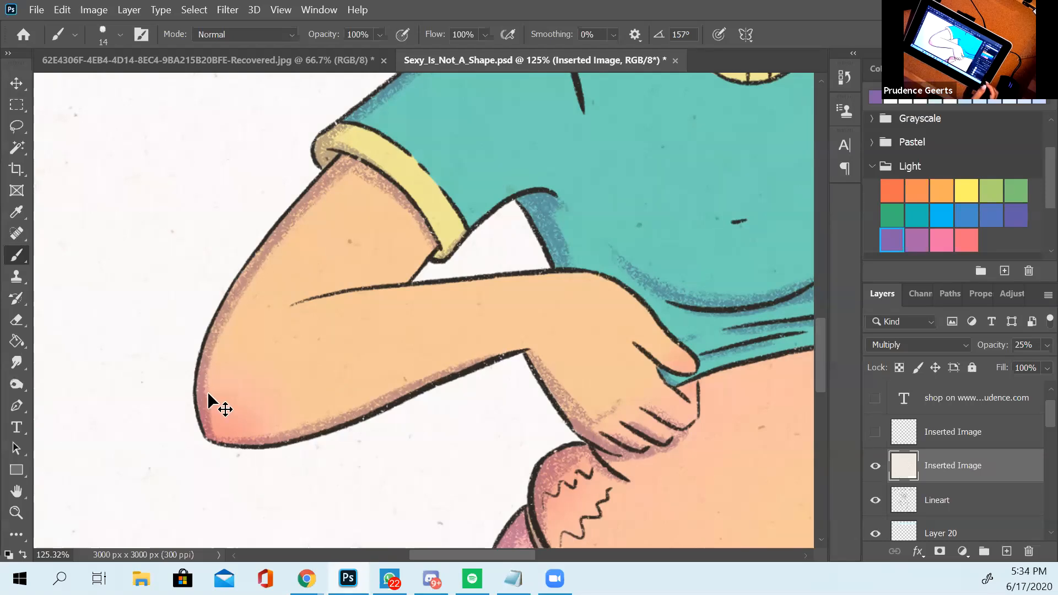
- Review the blend settings of Layer 1, reselect the clipped skin shading on Layer 22, and inspect the arm and hand shading
key("ctrl+z")
key("ctrl+shift+z")
left_click_drag(1045, 419, 1041, 534)
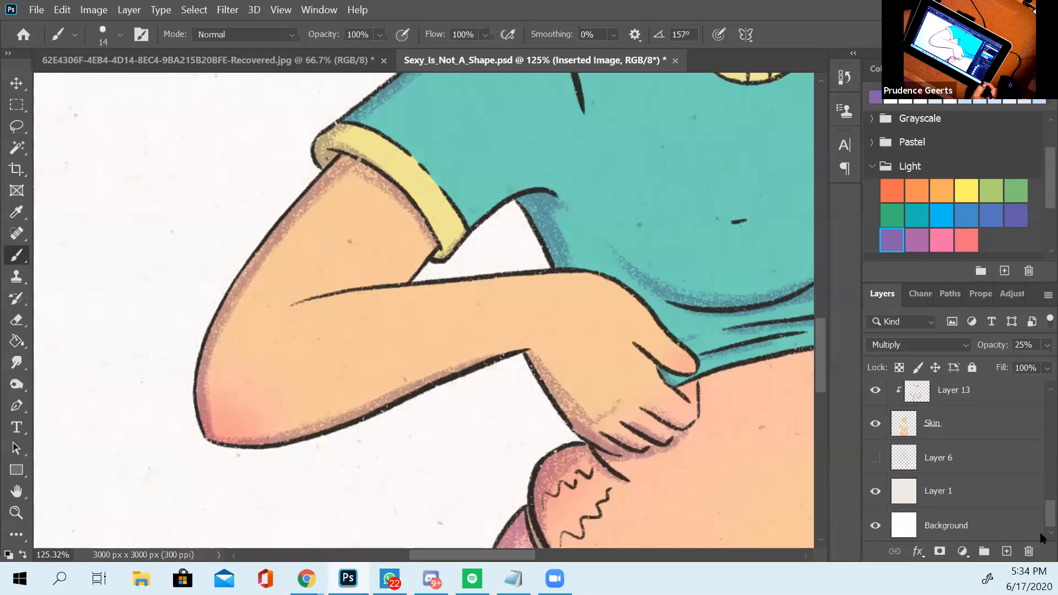
left_click(983, 492)
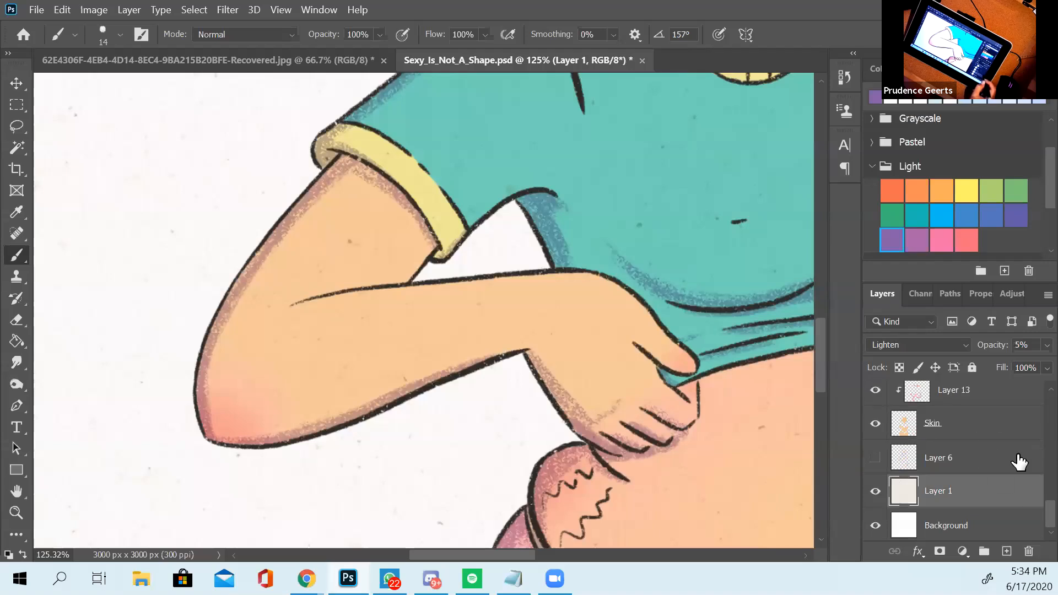
scroll(1028, 468, "up", 3)
left_click(981, 457)
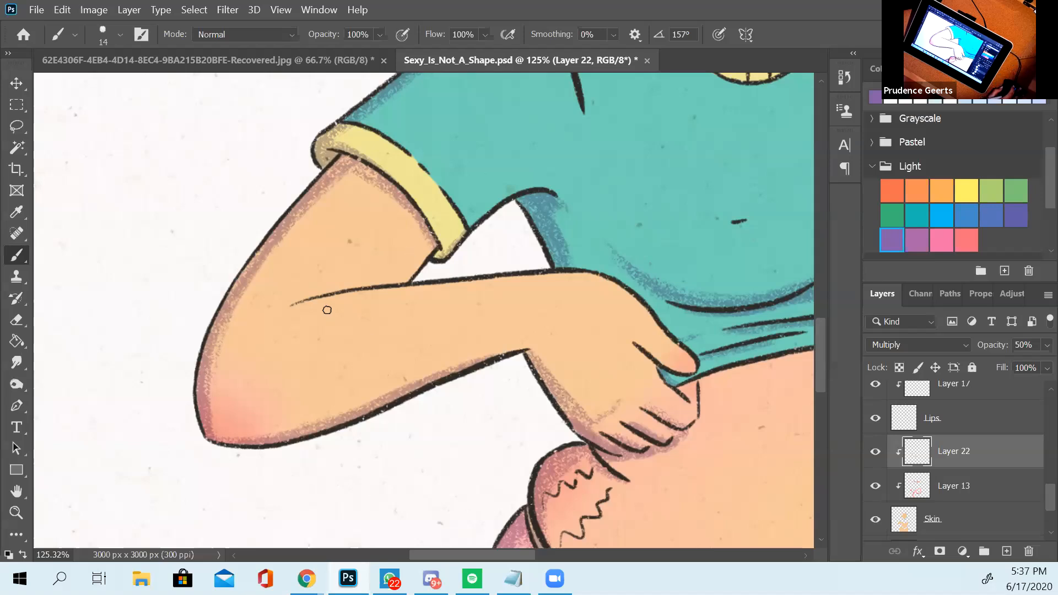
scroll(295, 333, "up", 2)
scroll(293, 334, "down", 1)
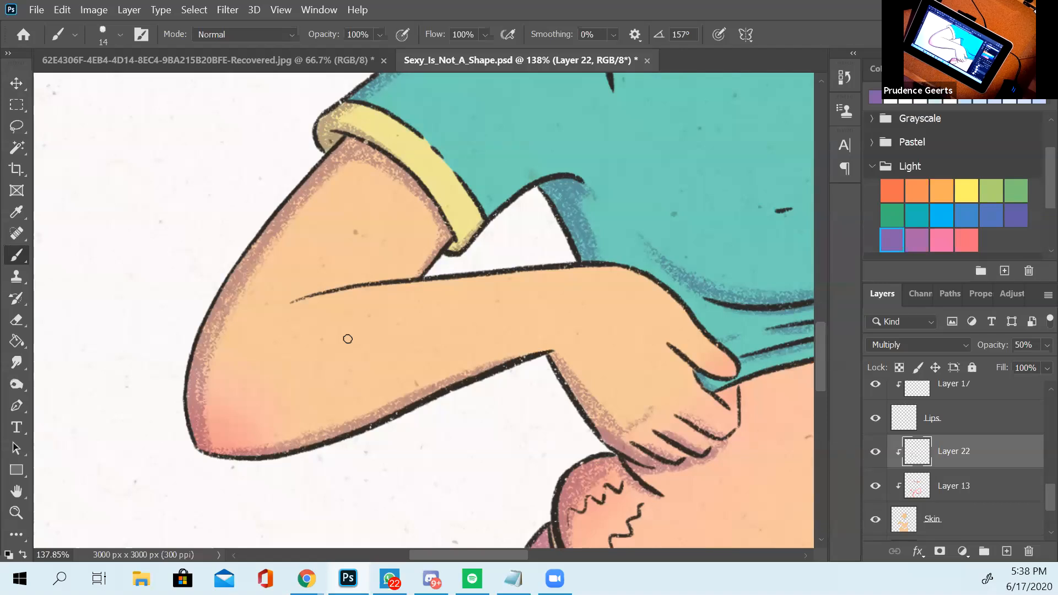
mouse_move(382, 376)
left_mouse_down()
mouse_move(501, 205)
mouse_move(427, 484)
mouse_move(472, 436)
mouse_move(628, 19)
left_mouse_up()
left_click_drag(283, 397, 265, 317)
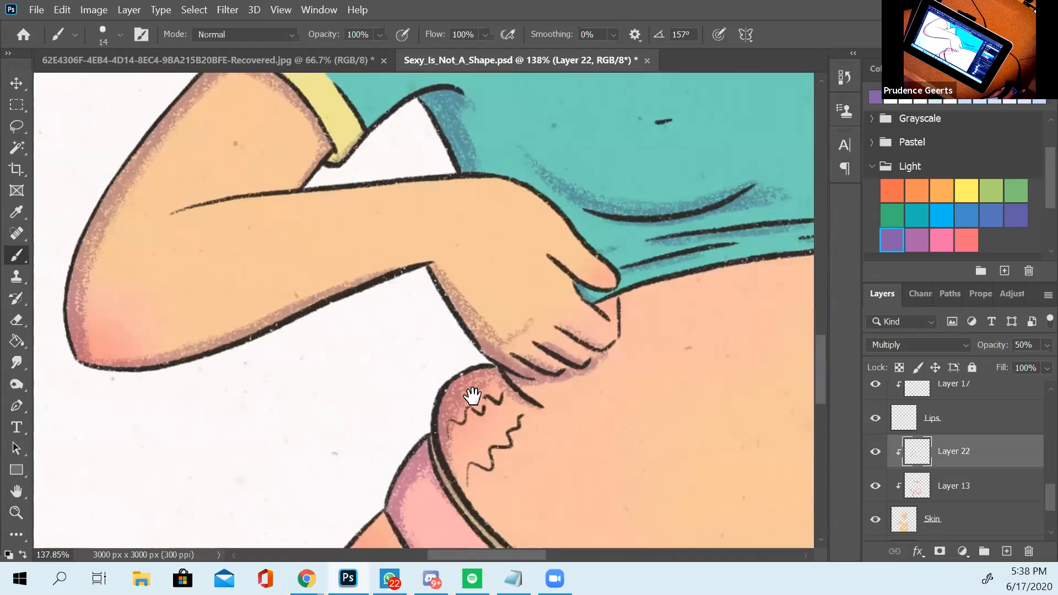
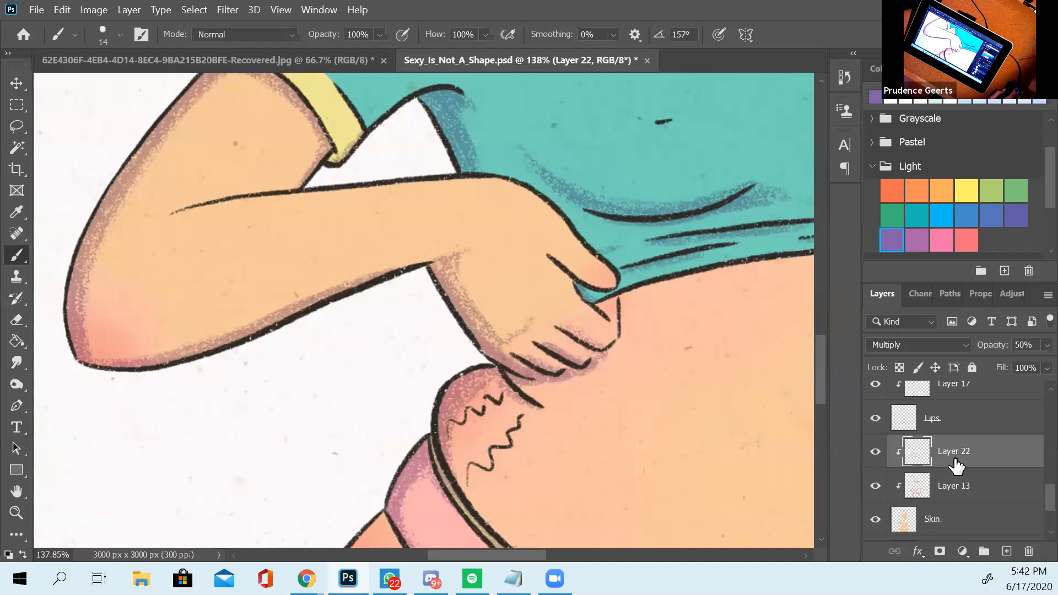
- Add a new layer directly above Lineart and name it Highlight
scroll(957, 496, "up", 8)
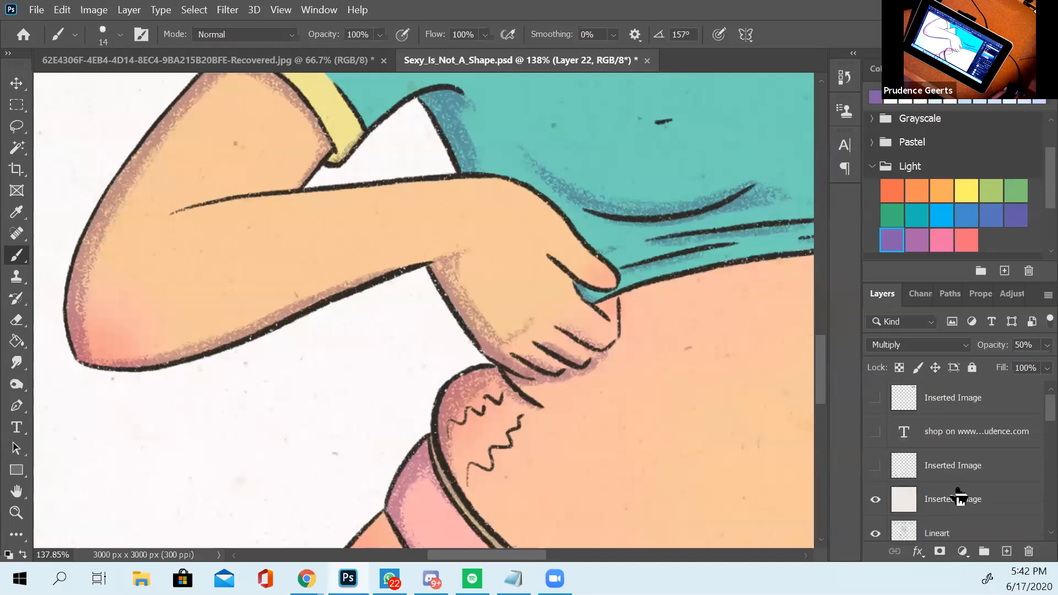
scroll(958, 499, "down", 2)
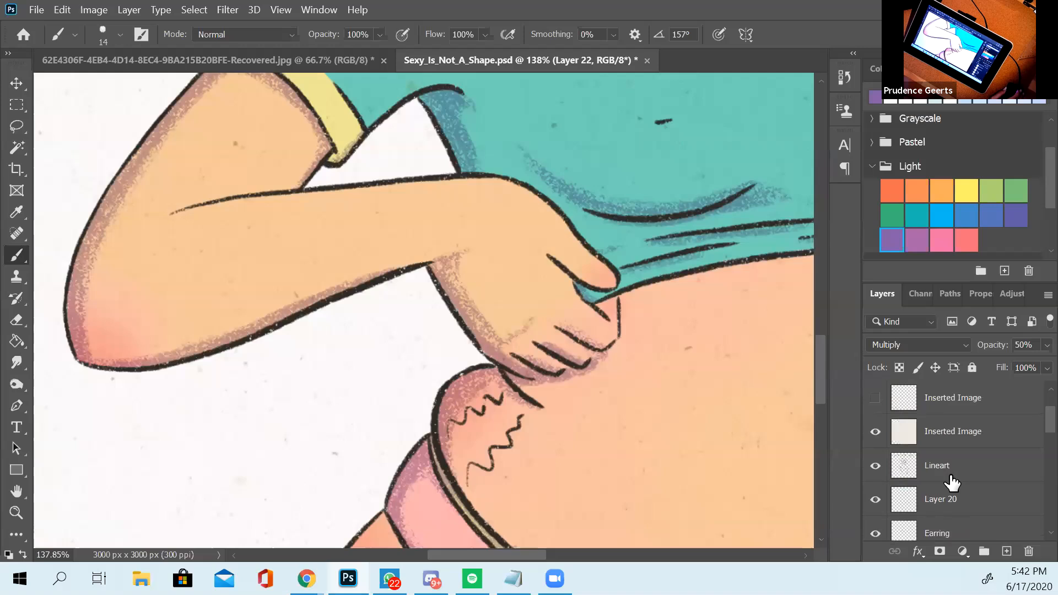
scroll(949, 527, "down", 1)
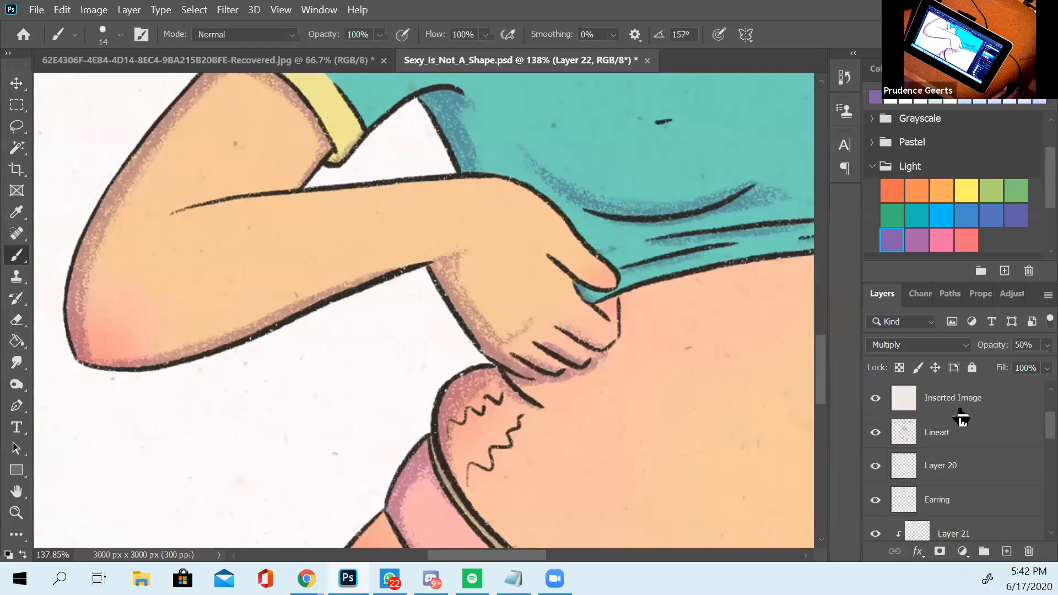
left_click(962, 434)
left_click(1006, 552)
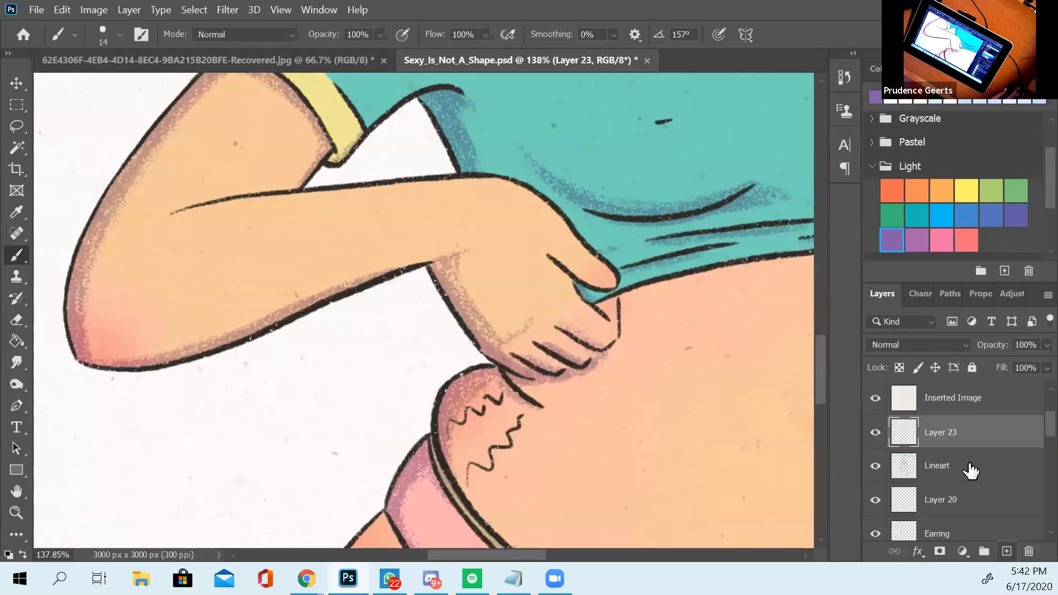
double_click(940, 434)
type("Highlight")
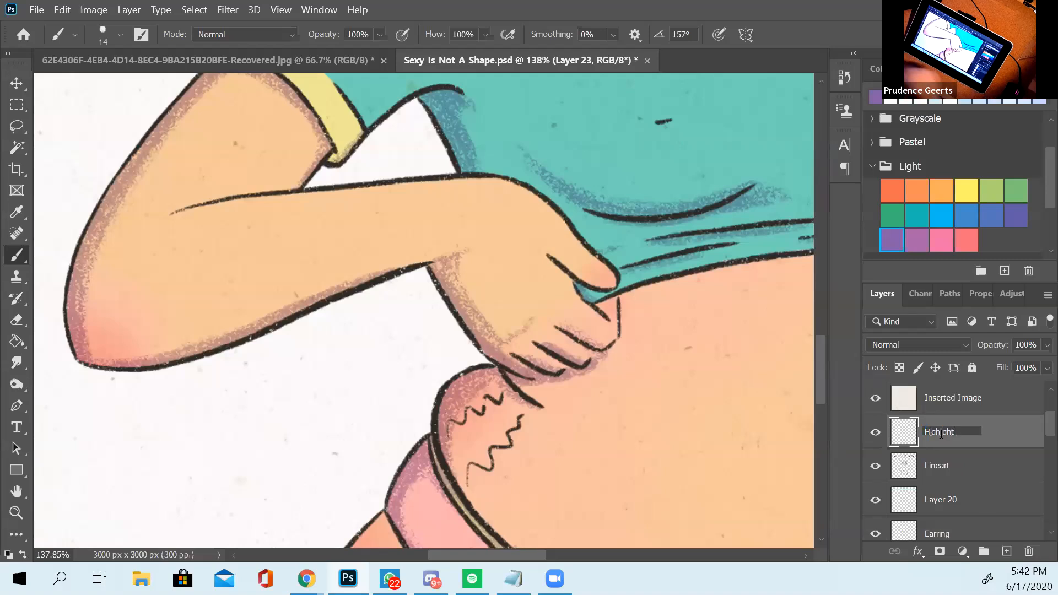
key("Return")
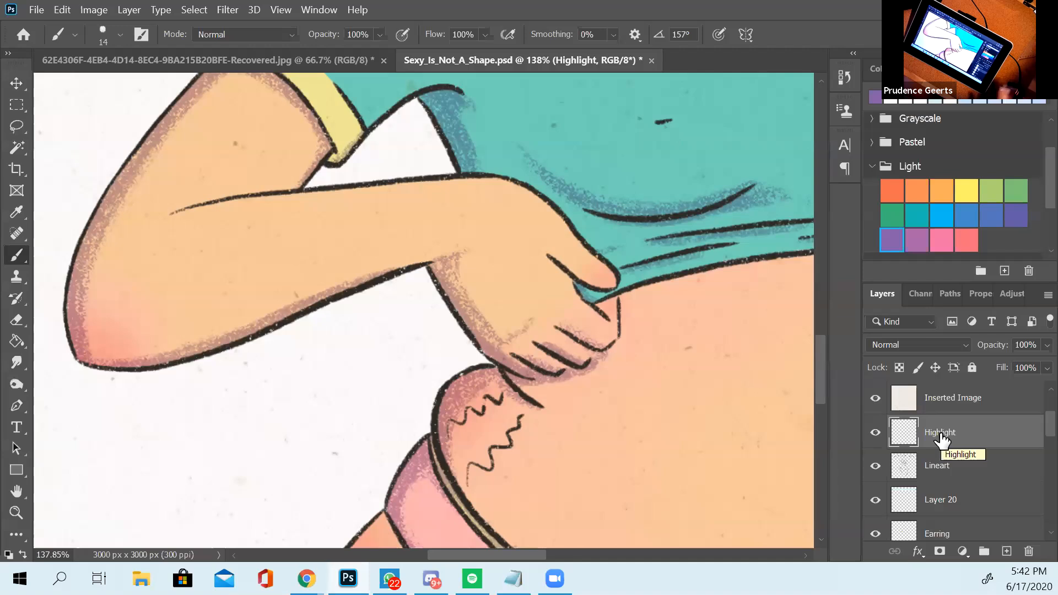
- Choose the Light yellow swatch and soften the brush colour to a pale yellow with 22% saturation and 98% brightness
left_click(967, 190)
left_click_drag(675, 249, 388, 363)
left_click_drag(564, 173, 519, 282)
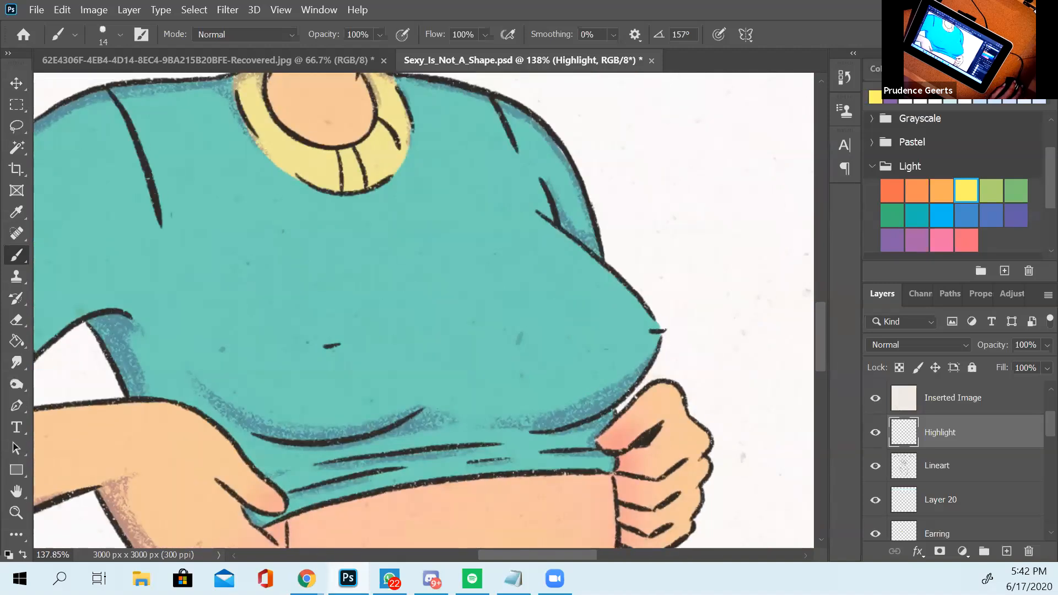
left_click(875, 68)
mouse_move(969, 184)
left_mouse_down()
mouse_move(937, 182)
mouse_move(949, 186)
left_mouse_up()
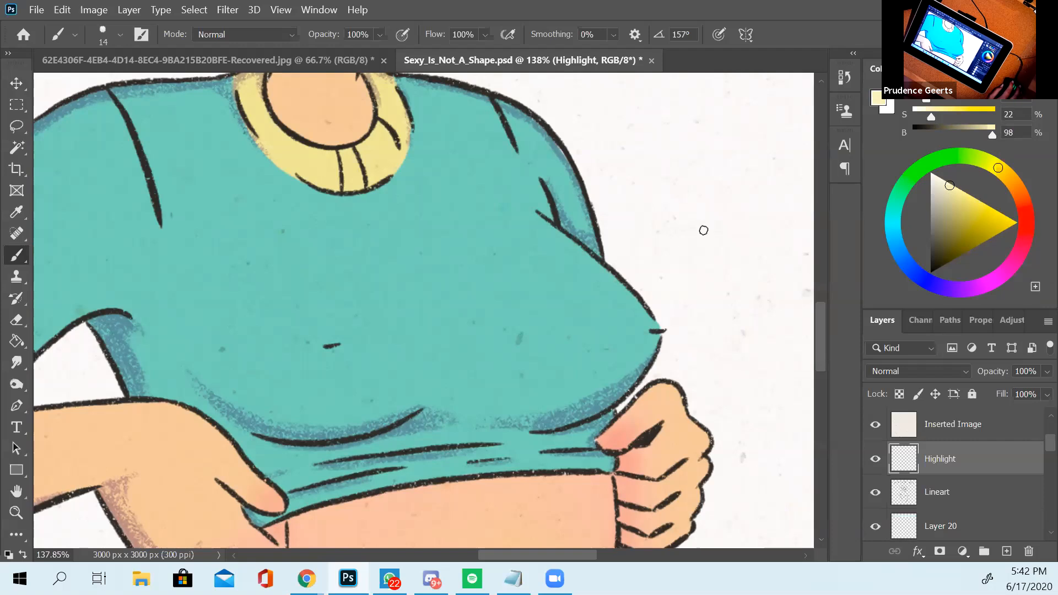
scroll(455, 263, "down", 4)
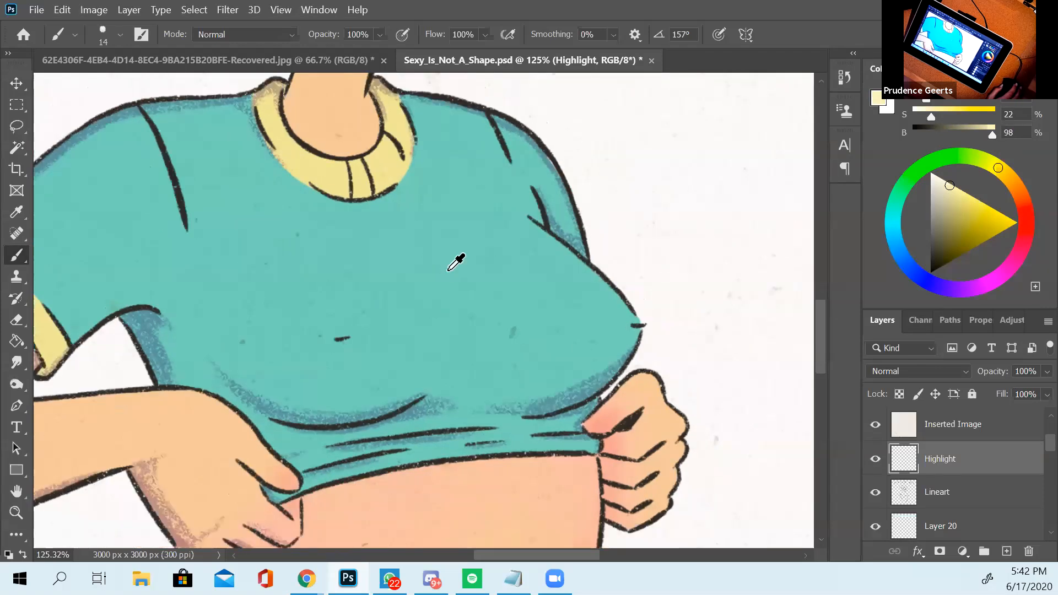
left_click_drag(592, 261, 500, 302)
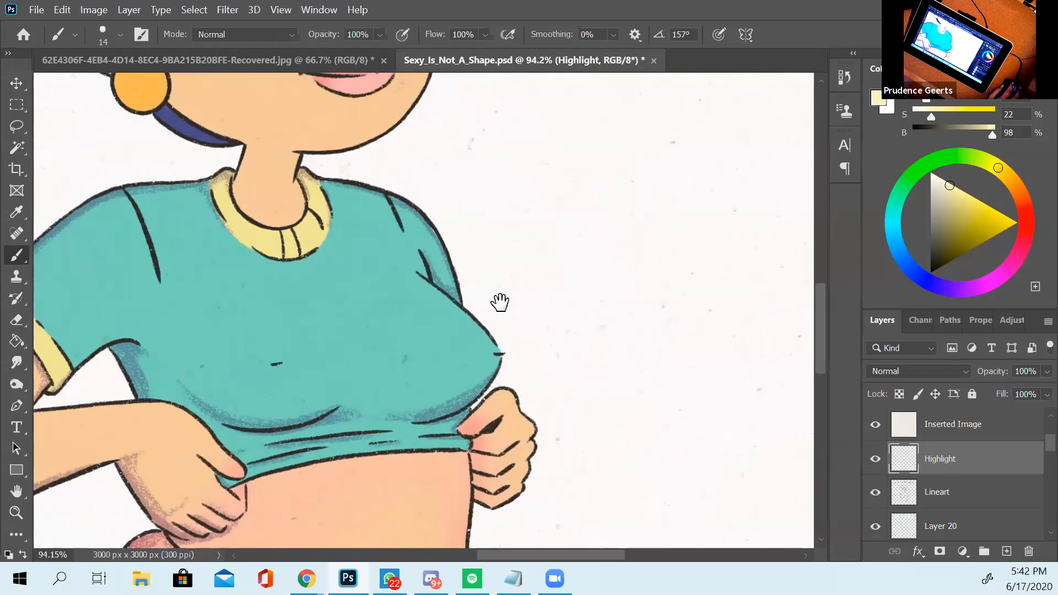
- Paint pale yellow highlight strokes along the upper contour of the shirt's chest on the Highlight layer
scroll(473, 319, "up", 4)
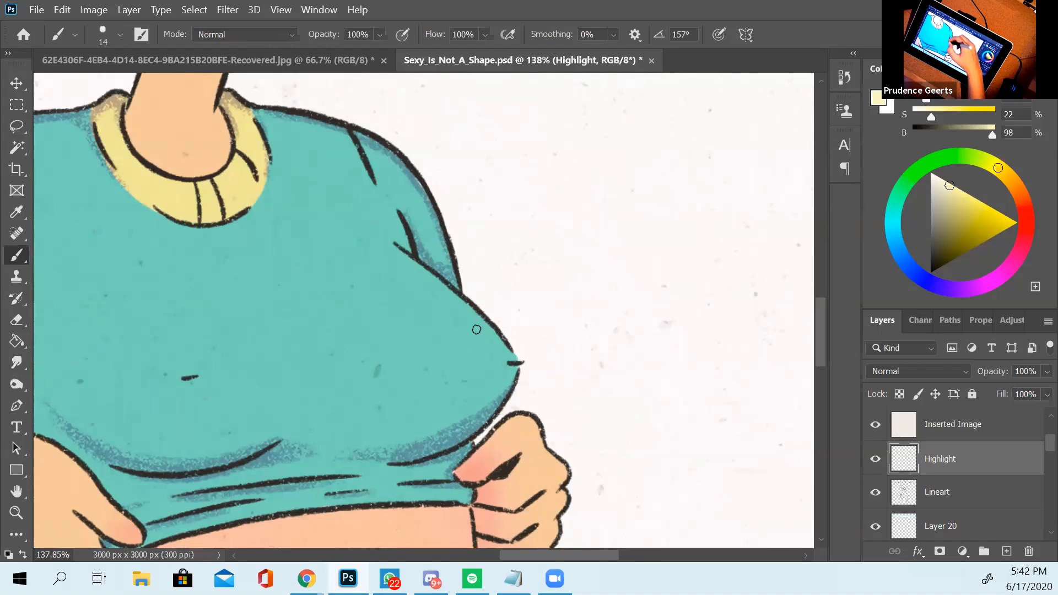
left_click_drag(404, 258, 463, 300)
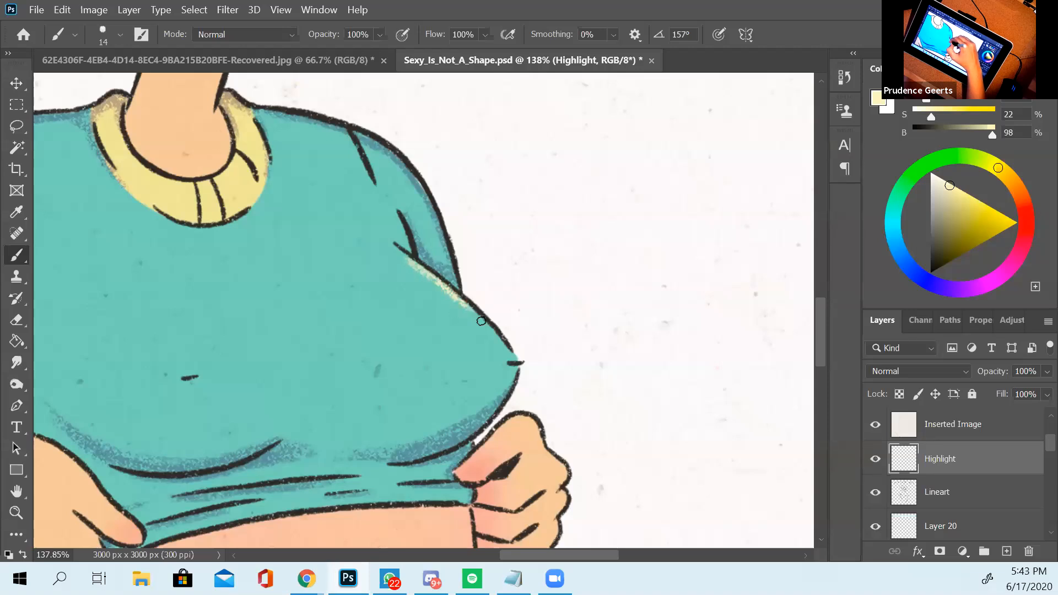
left_click_drag(486, 327, 465, 310)
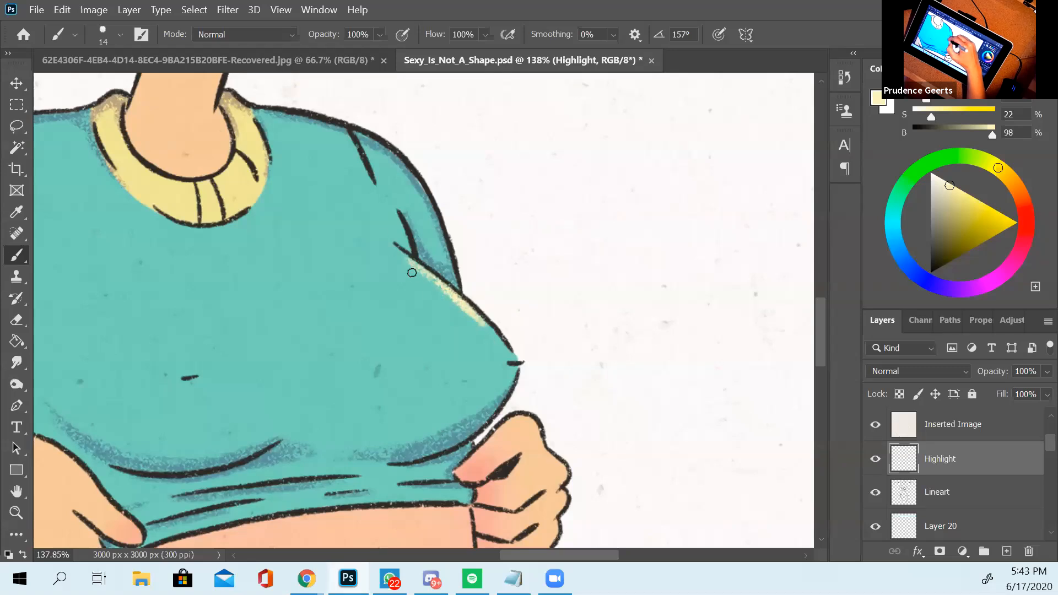
left_click_drag(494, 337, 508, 351)
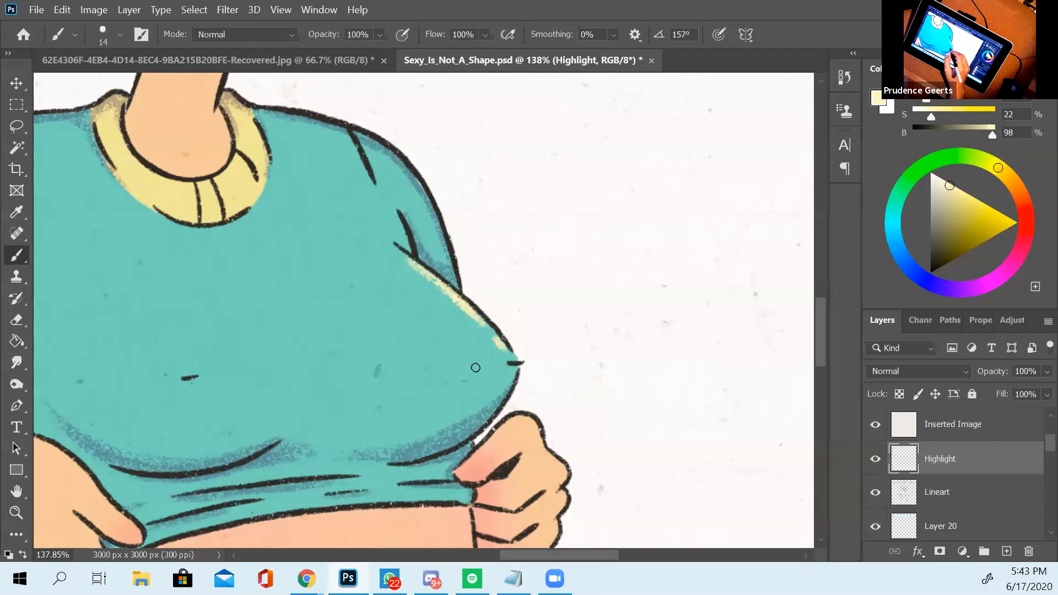
- Paint over the chest highlight in light blue and pale the brush colour to 13% saturation and 100% brightness
left_click_drag(448, 408, 371, 396)
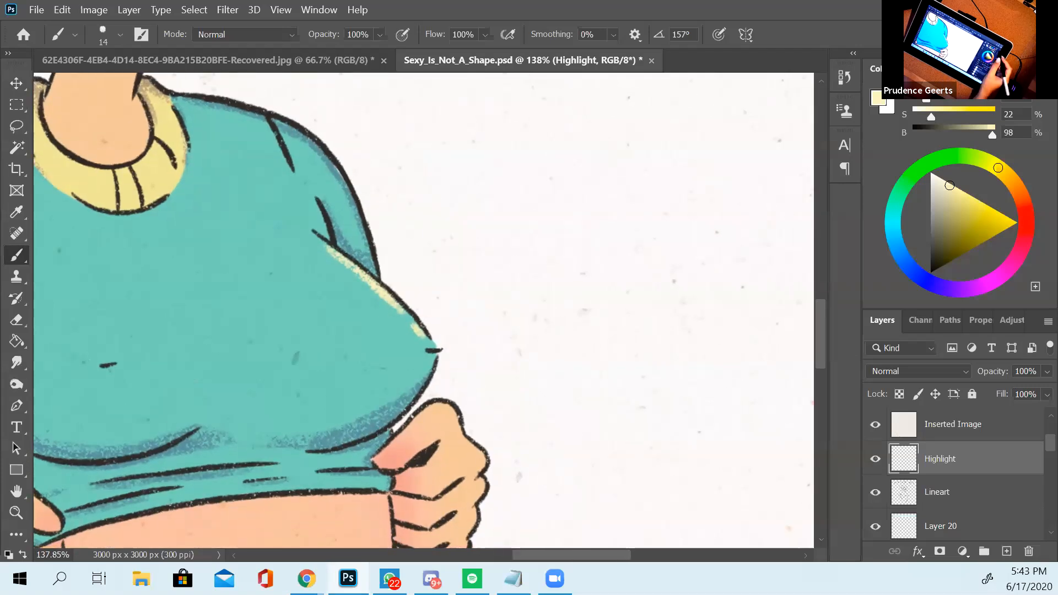
left_click(1027, 222)
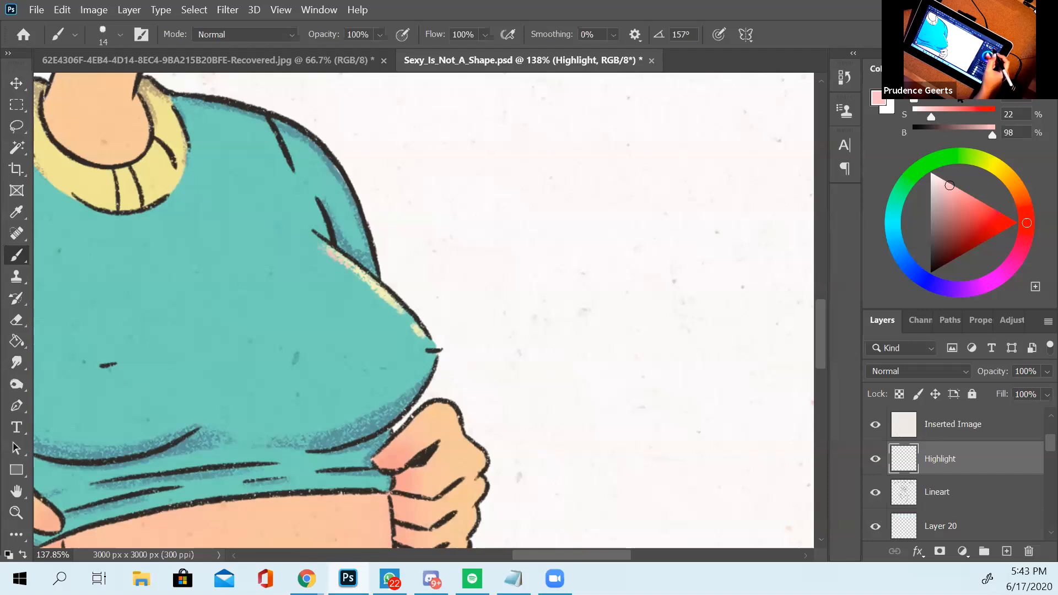
left_click(896, 242)
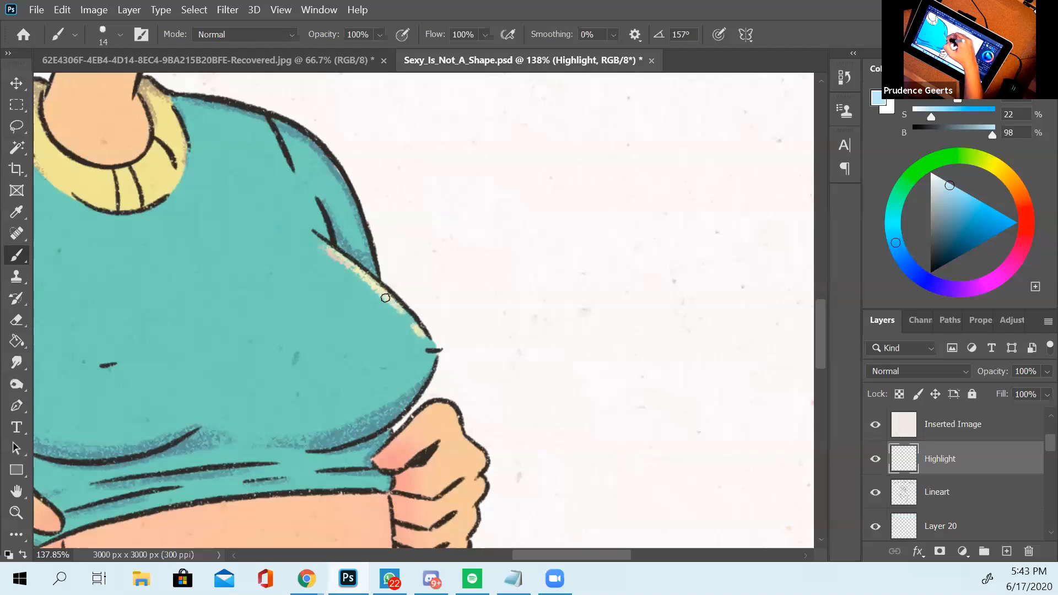
left_click_drag(338, 255, 419, 326)
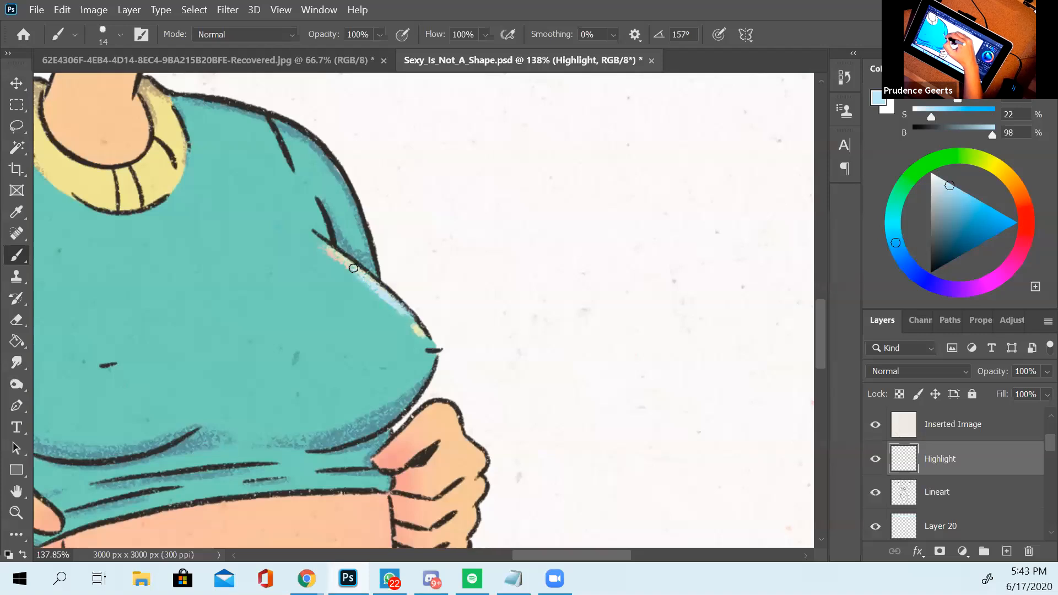
left_click(943, 179)
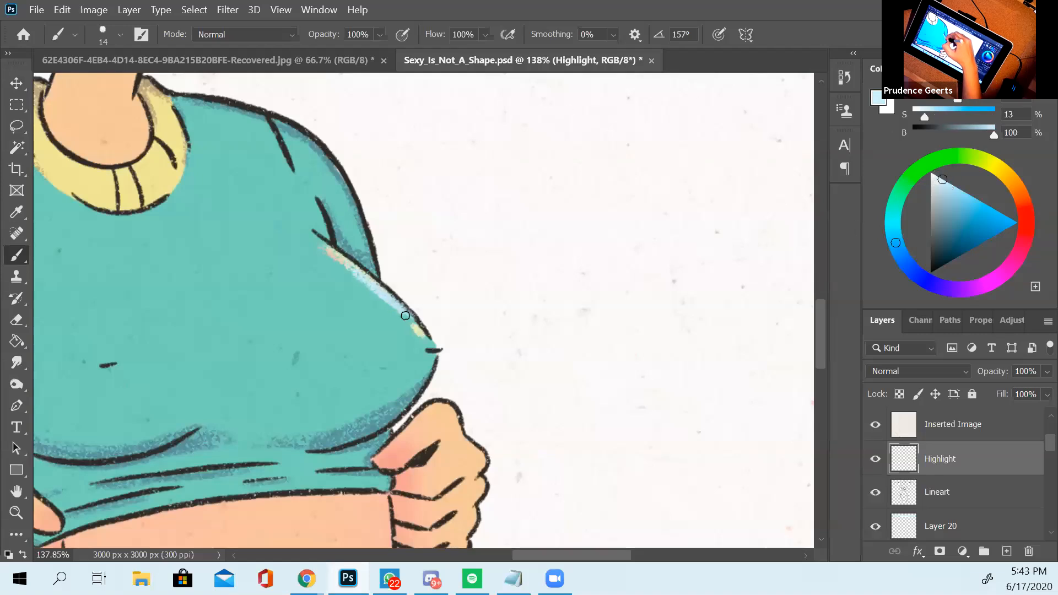
- Set the Highlight layer's blend mode to Color Dodge and its opacity to 62%
left_click(929, 371)
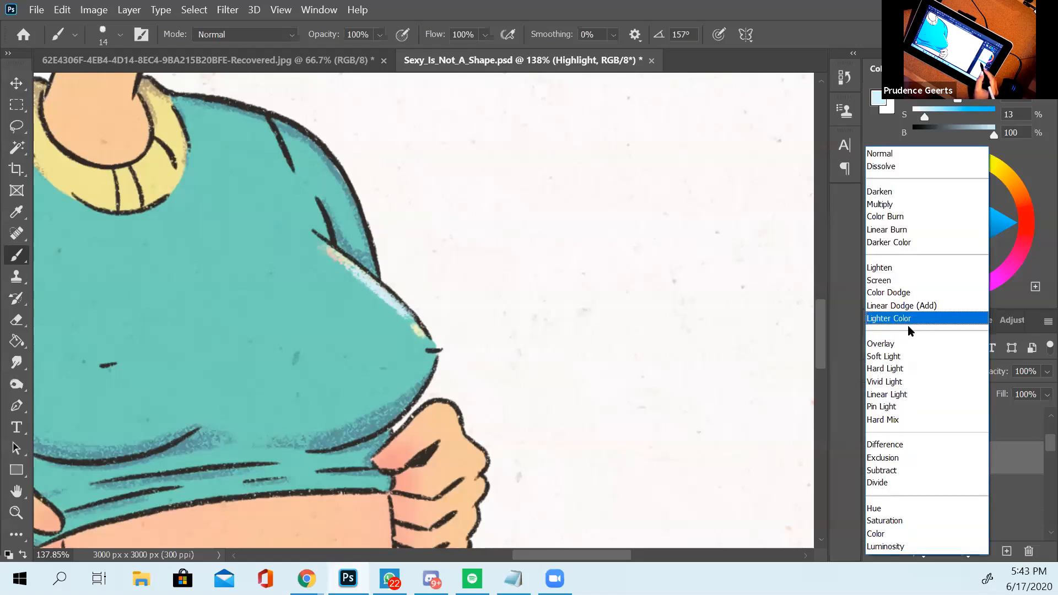
left_click(908, 292)
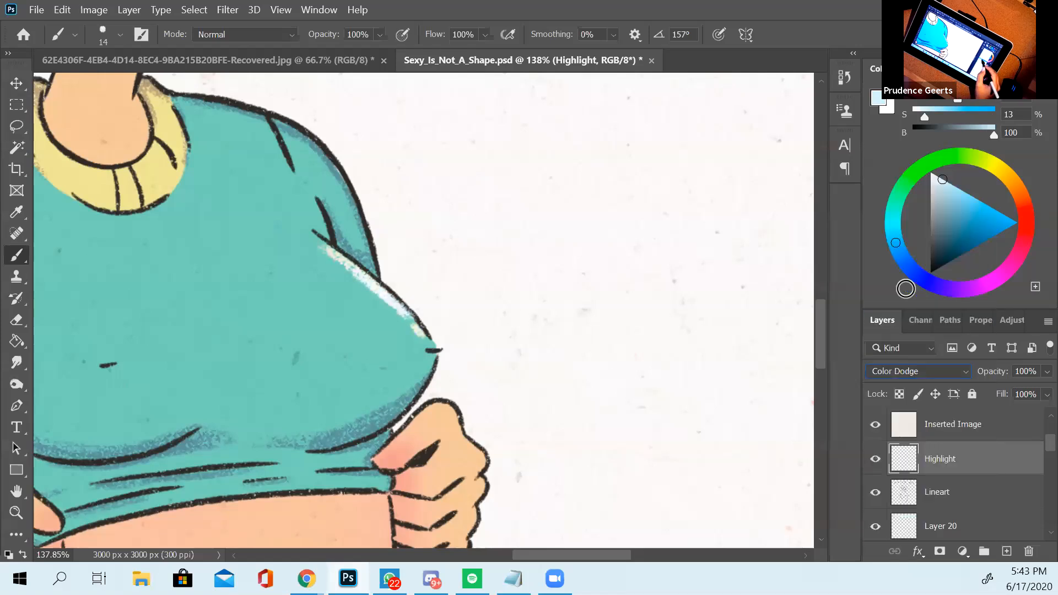
left_click_drag(997, 373, 965, 390)
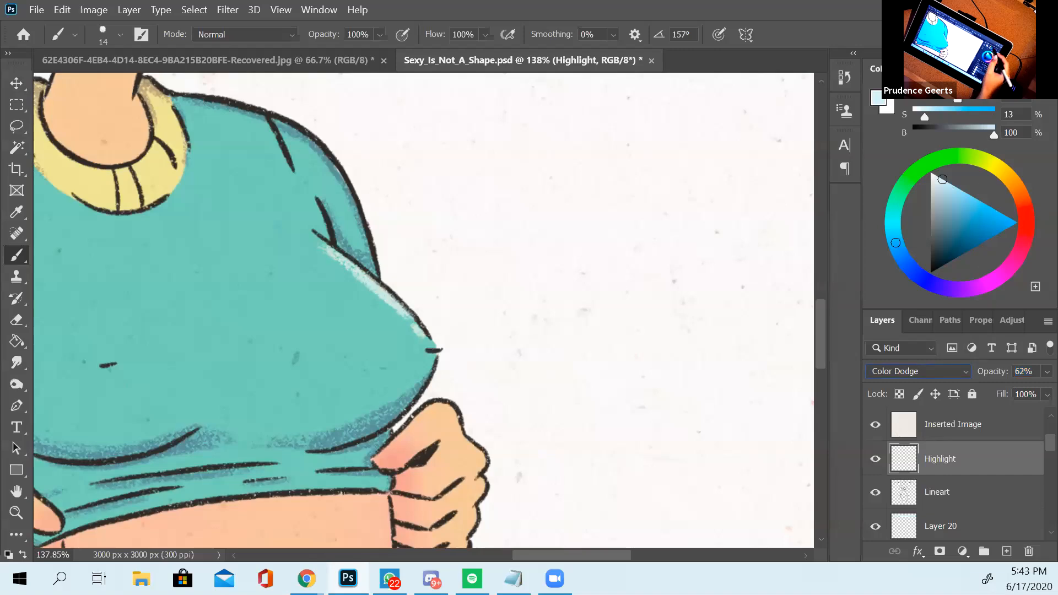
- Bring up the colour swatches and paint another highlight stroke along the shirt's upper chest contour
left_click(918, 68)
left_click(920, 98)
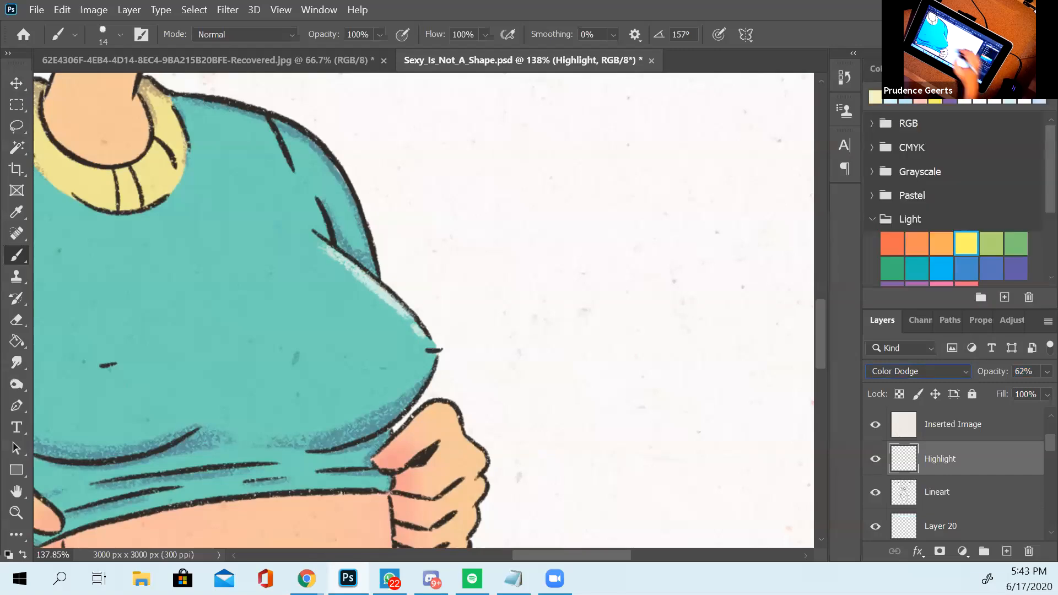
left_click_drag(331, 251, 407, 312)
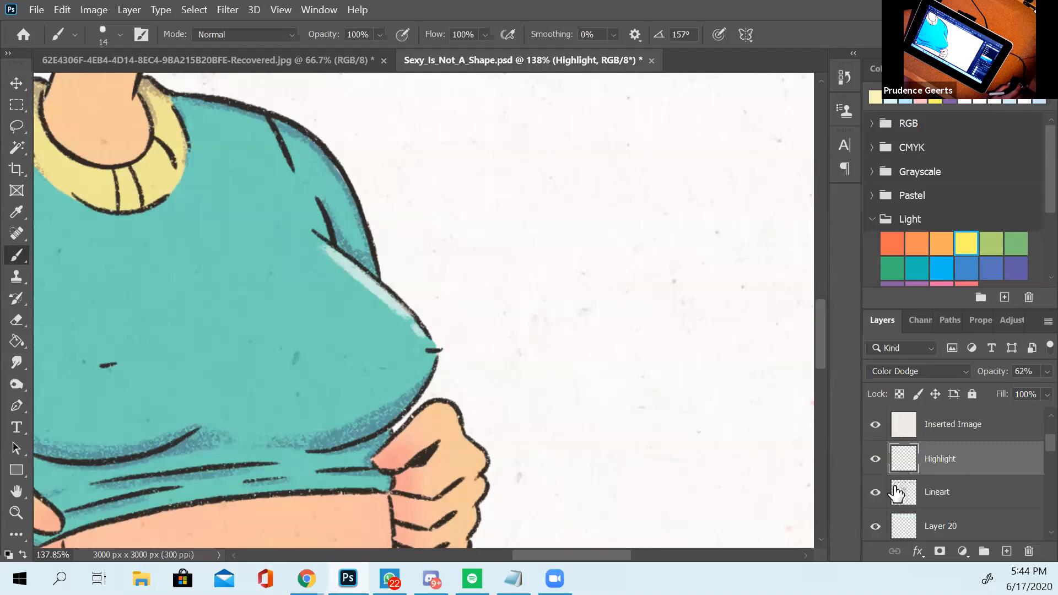
- Delete the Highlight layer
right_click(940, 464)
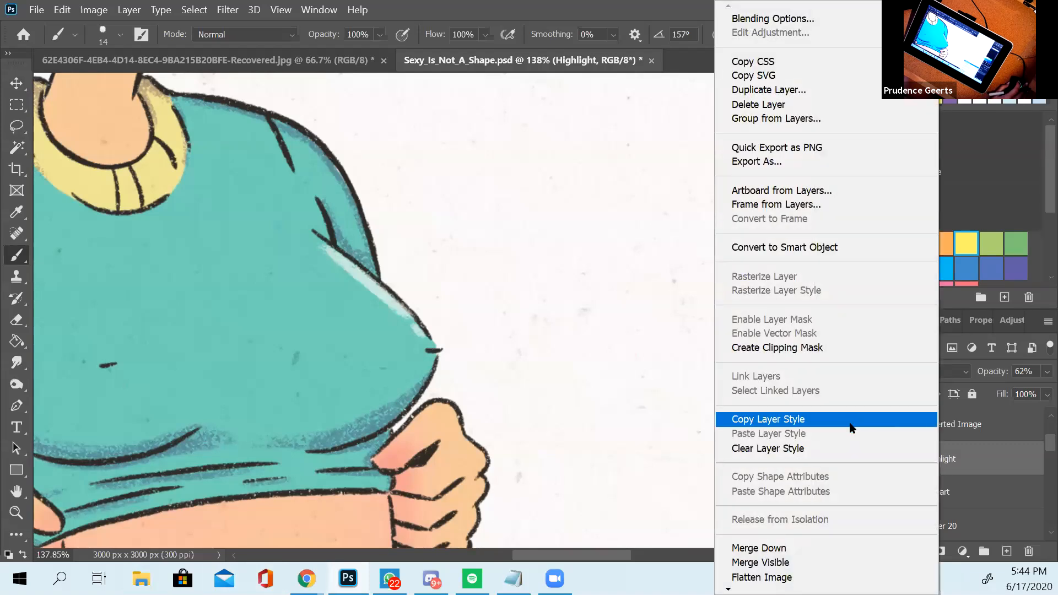
left_click(965, 456)
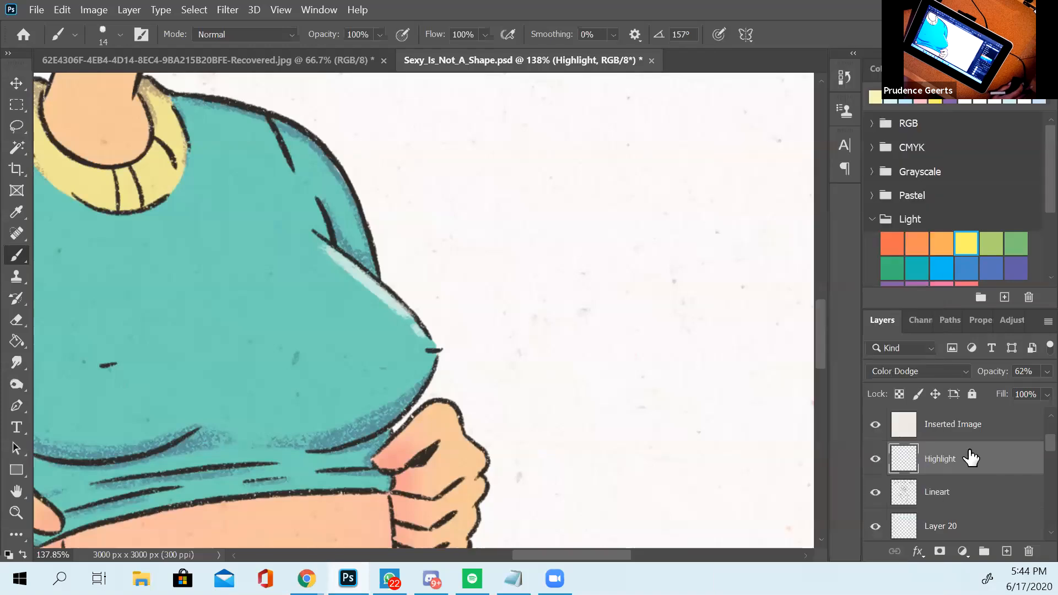
left_click_drag(966, 461, 1030, 555)
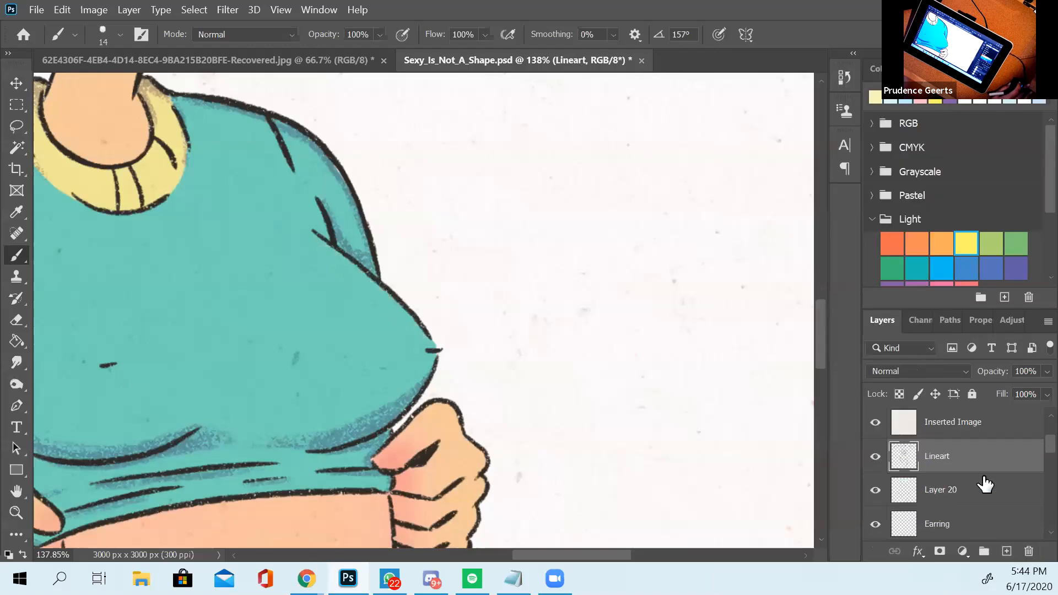
- Select the clipped skin shading on Layer 22 and inspect the hands and belly
scroll(983, 484, "down", 5)
scroll(983, 485, "down", 5)
scroll(983, 484, "up", 4)
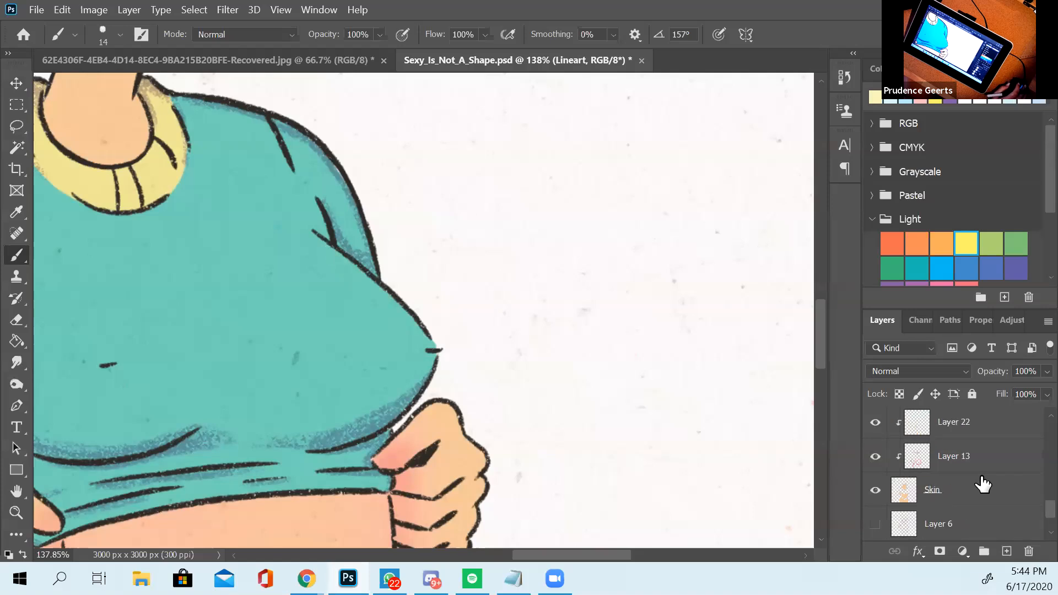
left_click(955, 495)
left_click_drag(611, 252, 783, 126)
left_click_drag(460, 365, 359, 425)
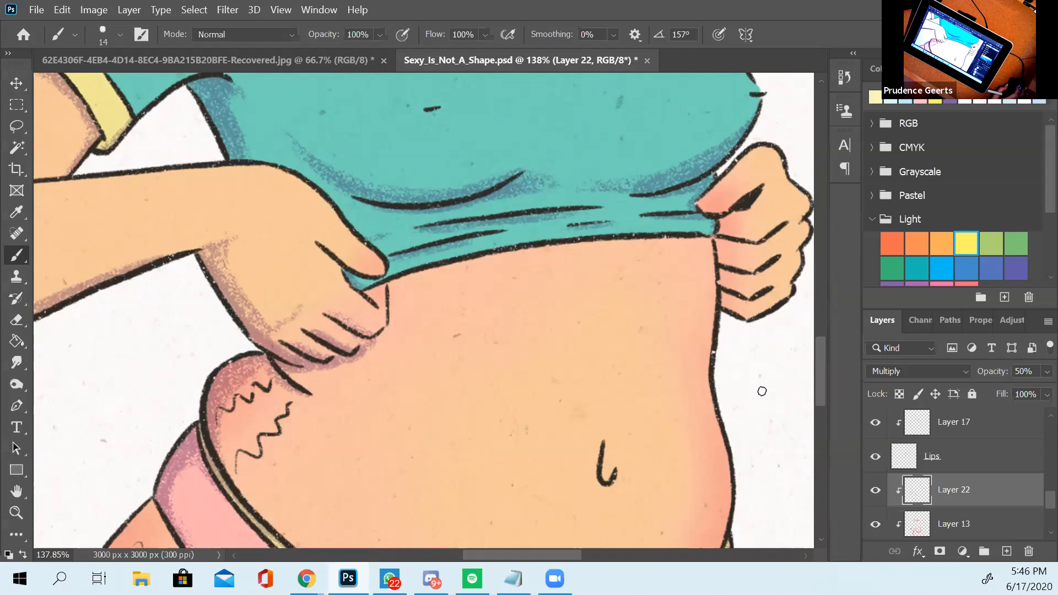
- Look through the layer stack from the Skin layer up to the Inserted Image layers
scroll(973, 501, "down", 4)
scroll(971, 501, "up", 2)
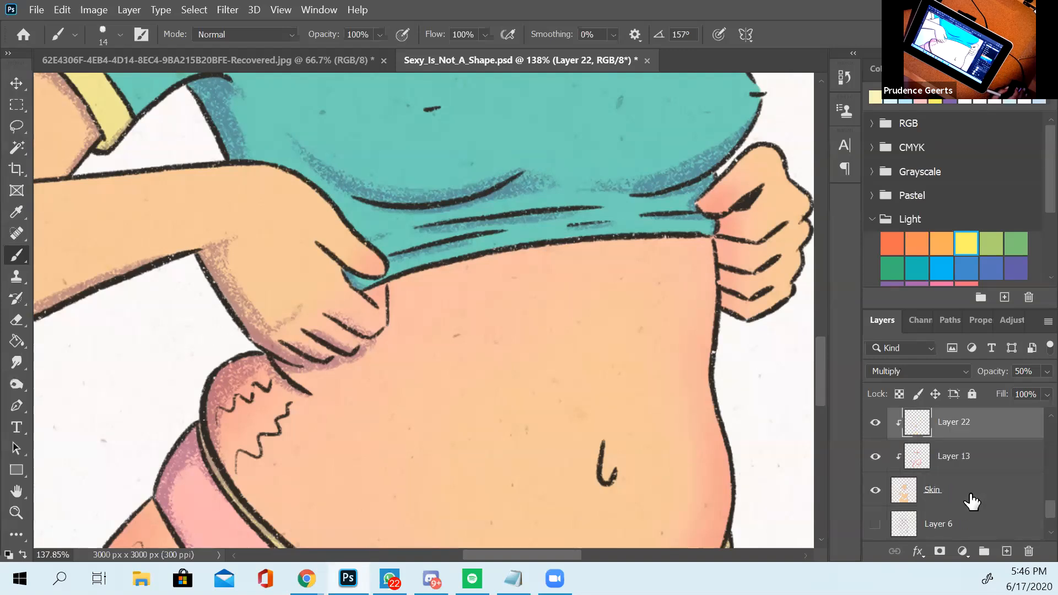
scroll(970, 496, "up", 5)
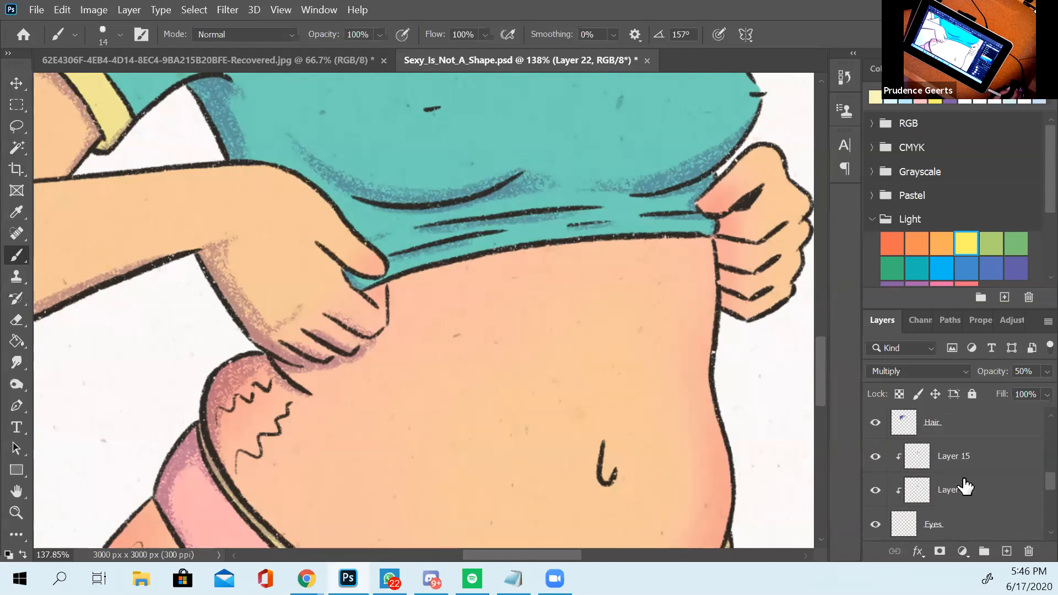
scroll(966, 486, "down", 1)
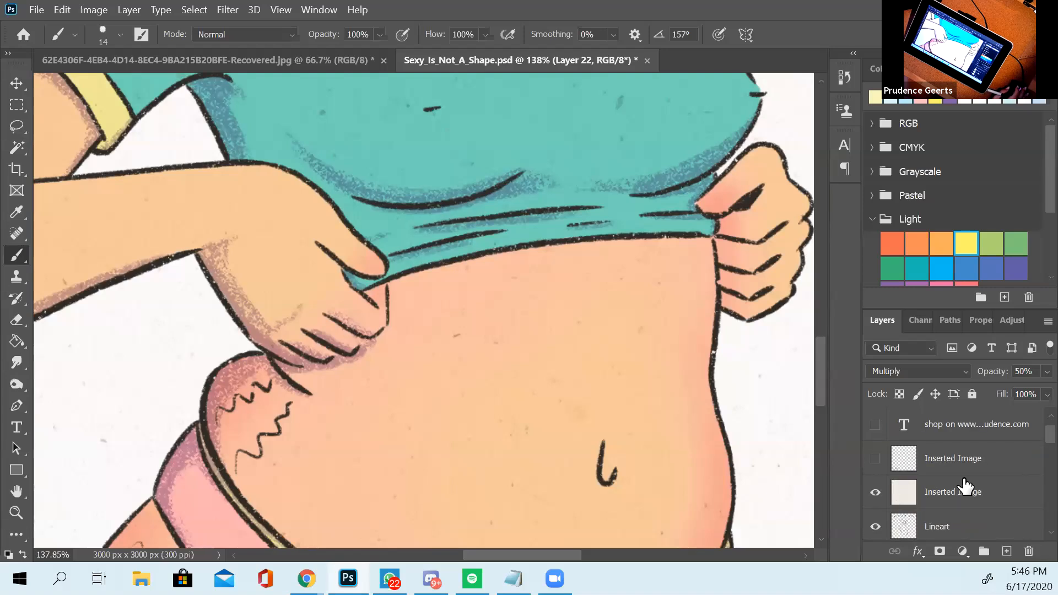
scroll(966, 486, "down", 2)
scroll(965, 486, "down", 10)
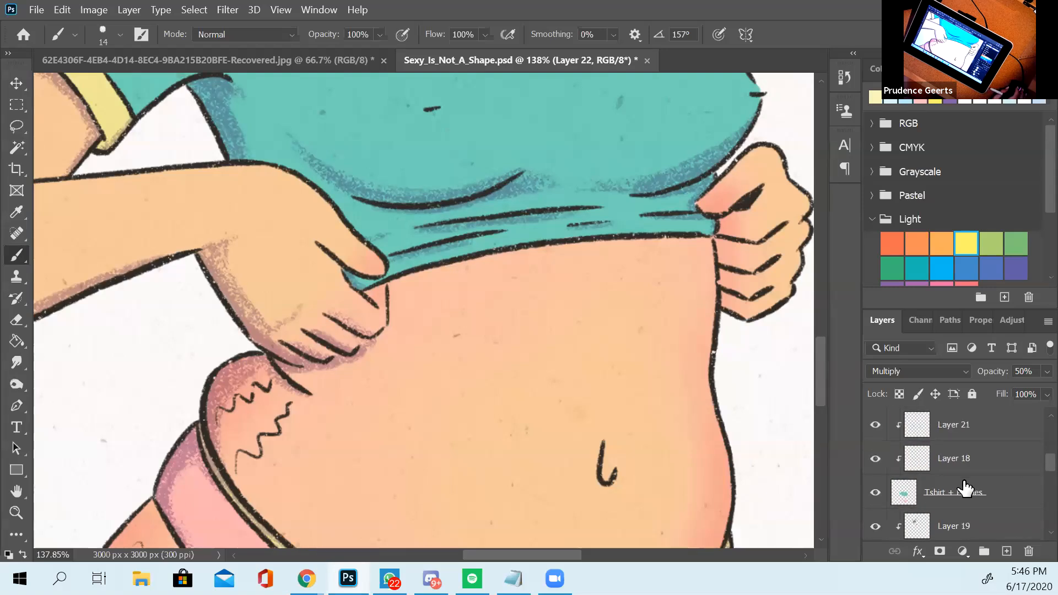
- Toggle the visibility of Layer 6 on and off, and select that layer below Skin
scroll(962, 488, "up", 1)
scroll(962, 488, "down", 1)
left_click(876, 457)
left_click(877, 457)
left_click(946, 463)
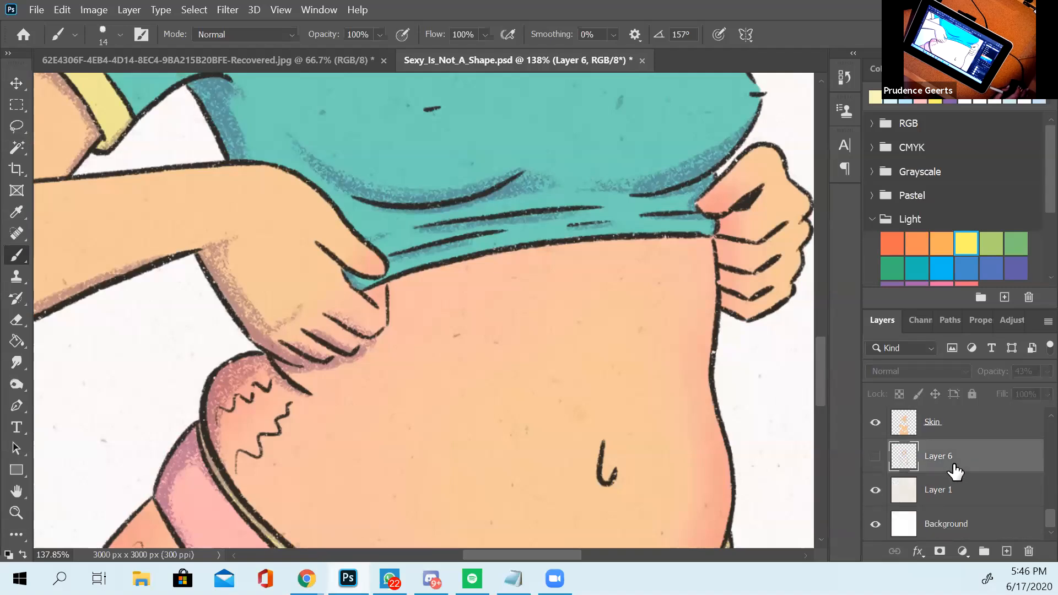
- Return to the upper part of the layer stack and select the Lineart layer
scroll(957, 469, "up", 5)
scroll(956, 469, "up", 5)
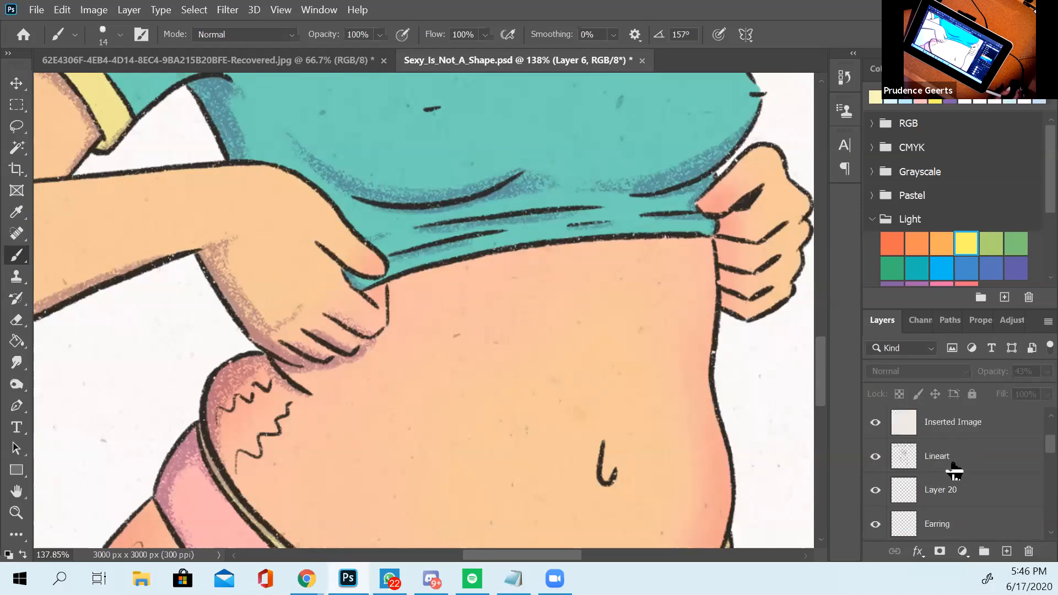
scroll(955, 471, "down", 2)
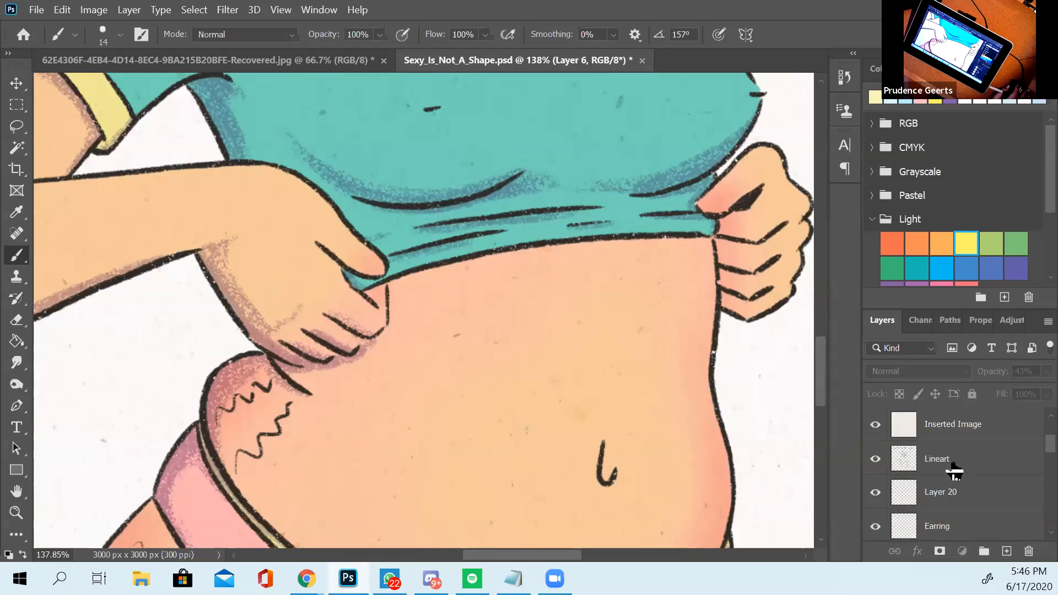
left_click(954, 466)
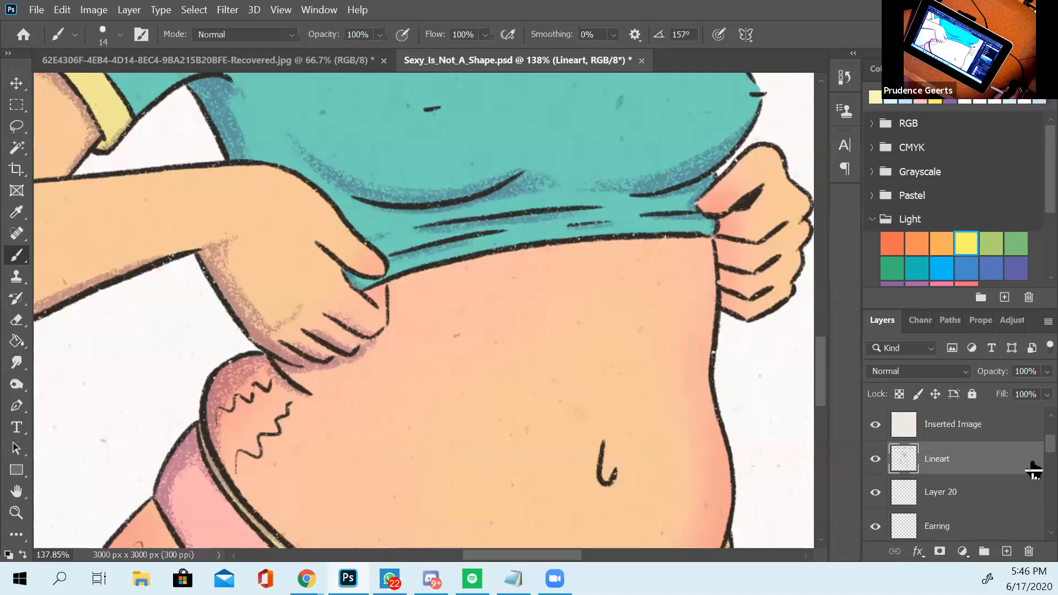
- Review the layers clipped to Skin and Tshirt + Panties, down to the Background layer
scroll(969, 517, "down", 3)
scroll(969, 516, "down", 3)
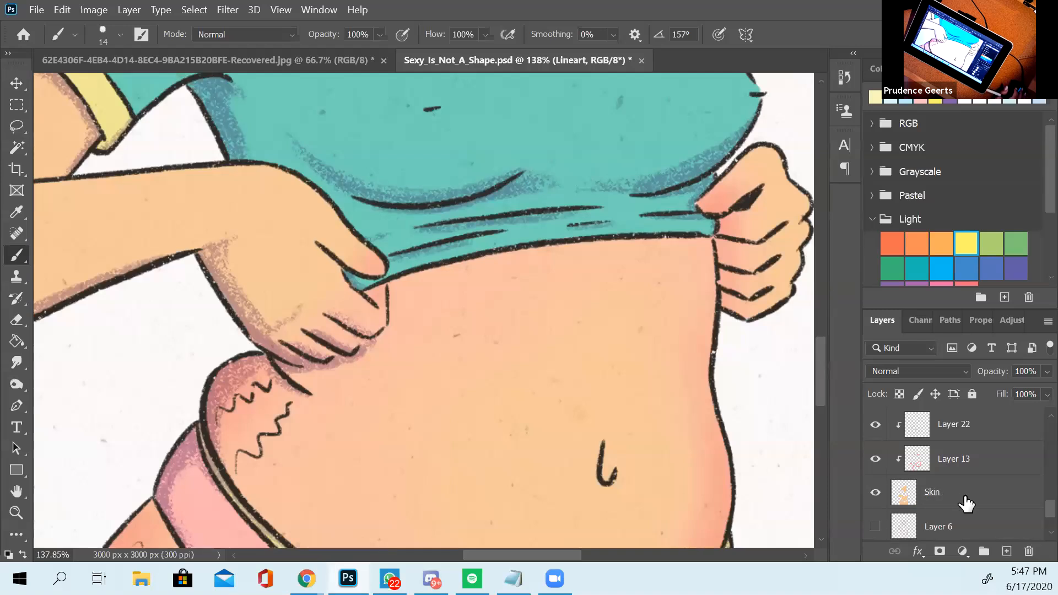
scroll(966, 502, "up", 5)
scroll(966, 502, "up", 3)
scroll(966, 503, "up", 2)
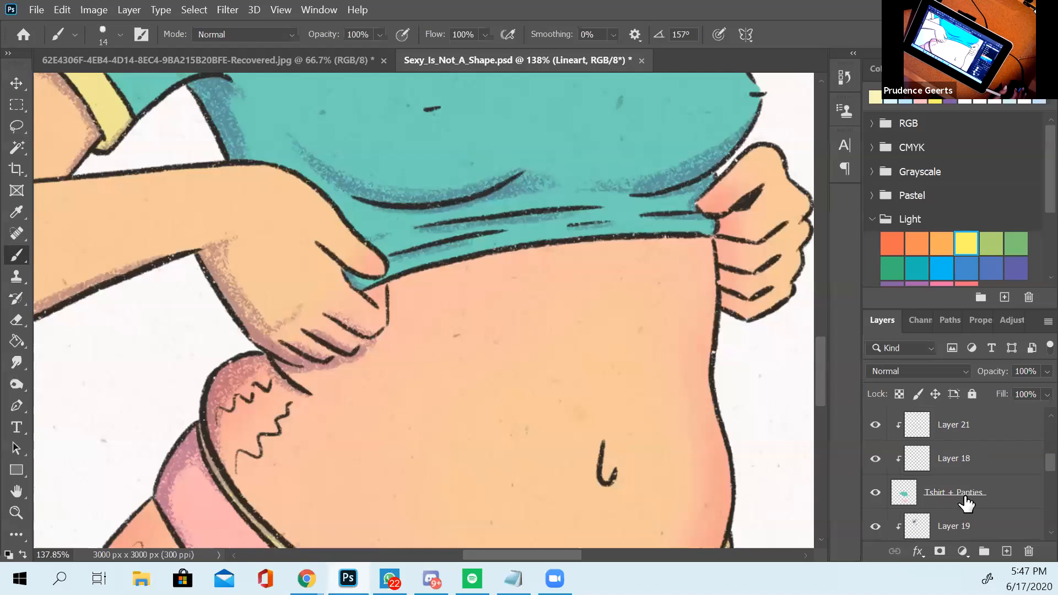
scroll(966, 502, "down", 10)
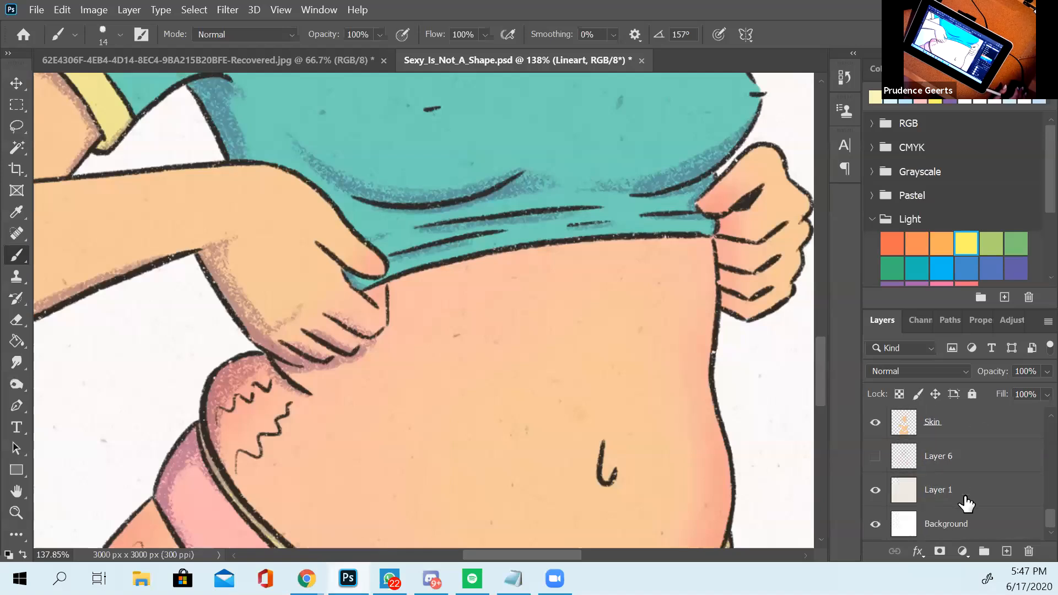
- Inspect the shading and texture across the whole character from the hair to the thighs
scroll(549, 337, "down", 5)
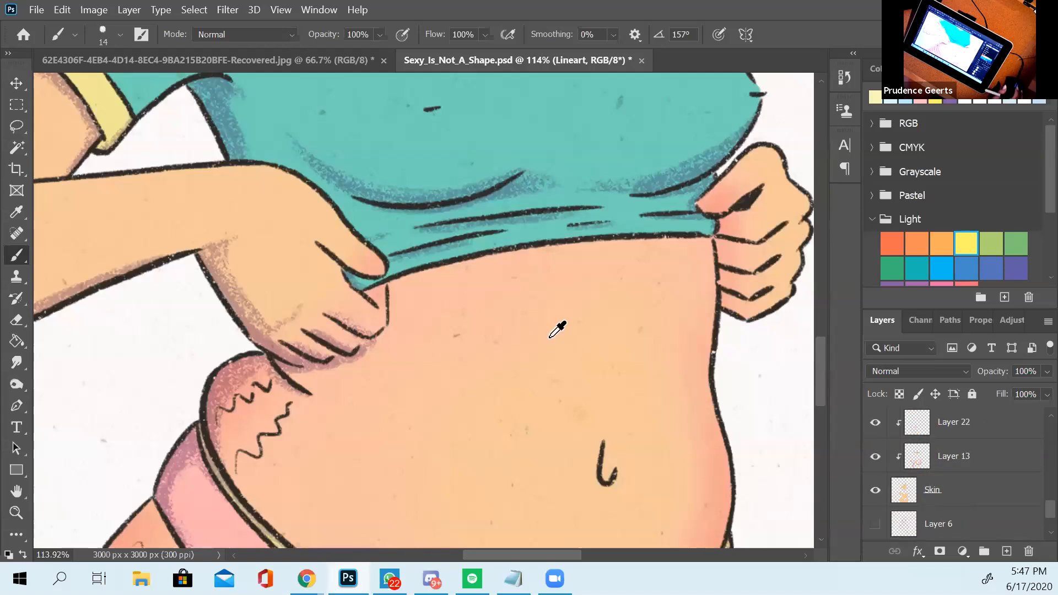
left_click_drag(558, 208, 515, 298)
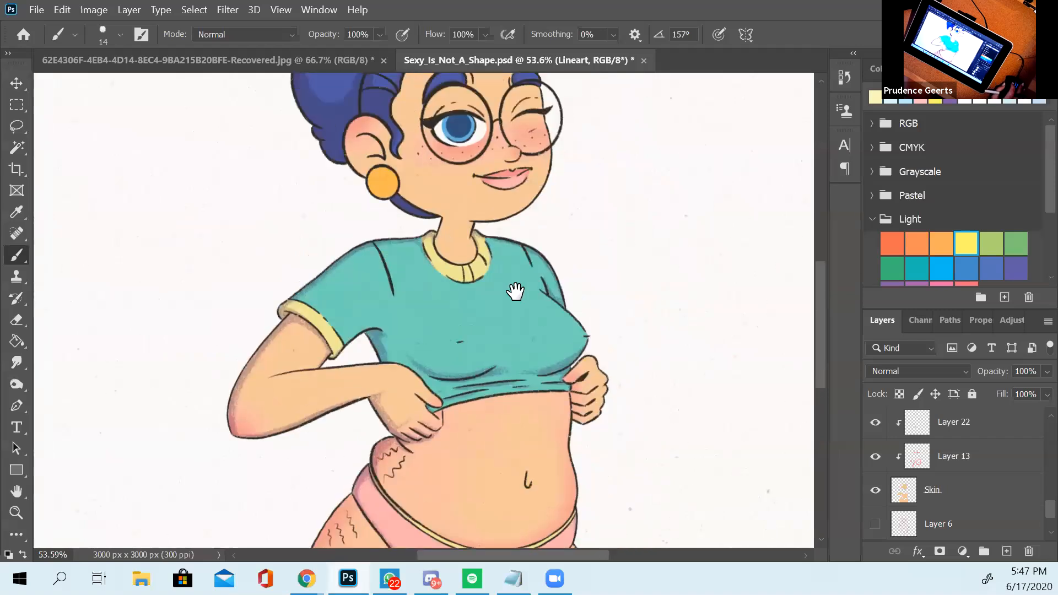
scroll(515, 292, "down", 1)
scroll(516, 292, "down", 1)
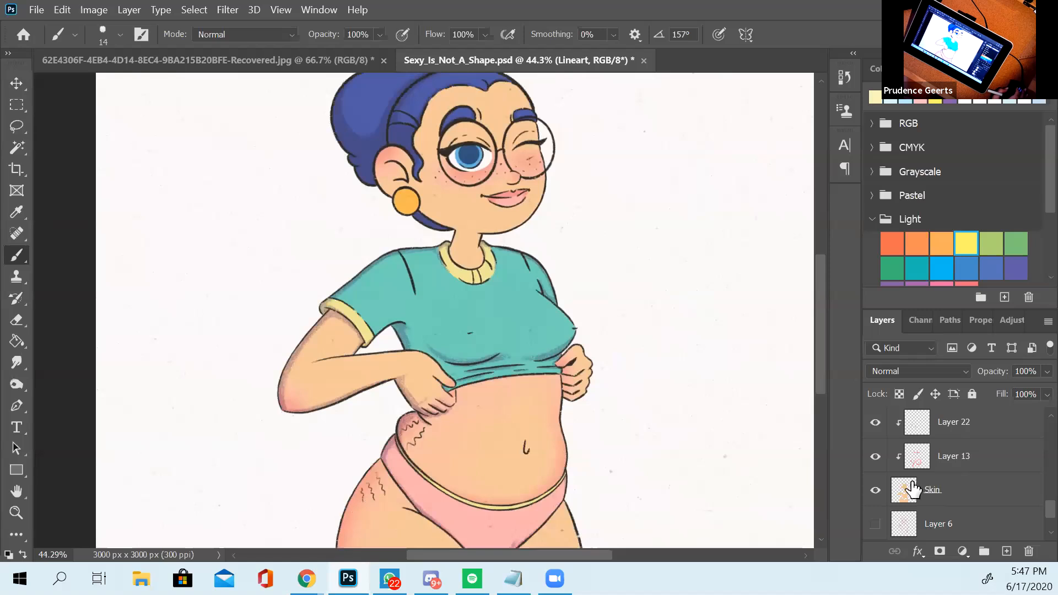
- Select the clipped Layer 13 above Skin and look through the swatch groups from Light to Pale
left_click(974, 466)
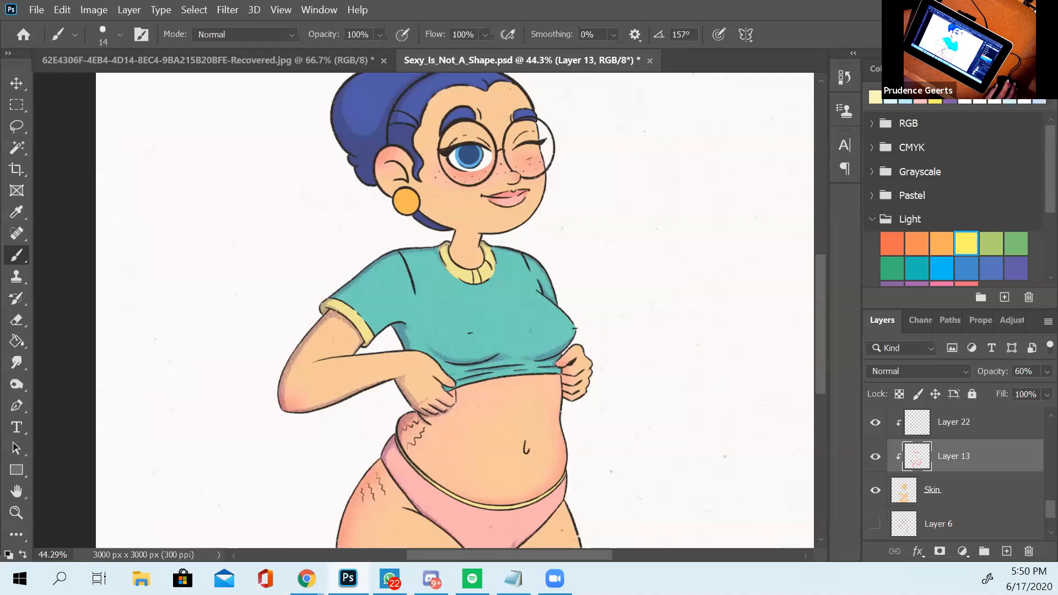
scroll(957, 221, "down", 2)
scroll(956, 220, "up", 2)
scroll(956, 221, "down", 4)
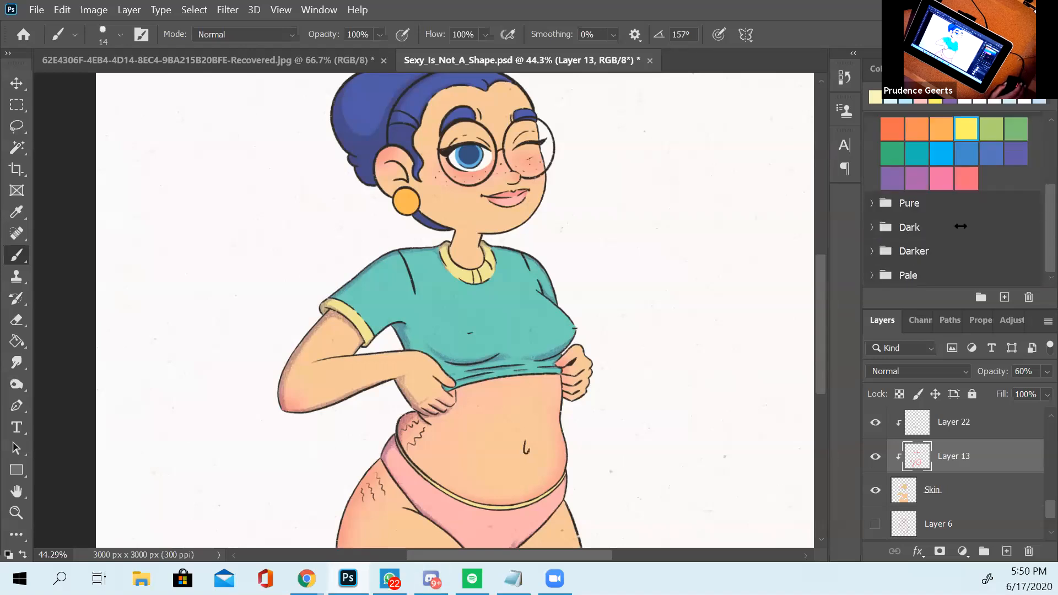
- Expand the Pastel swatch group, and look at the color wheel before returning to the swatches
scroll(900, 173, "up", 2)
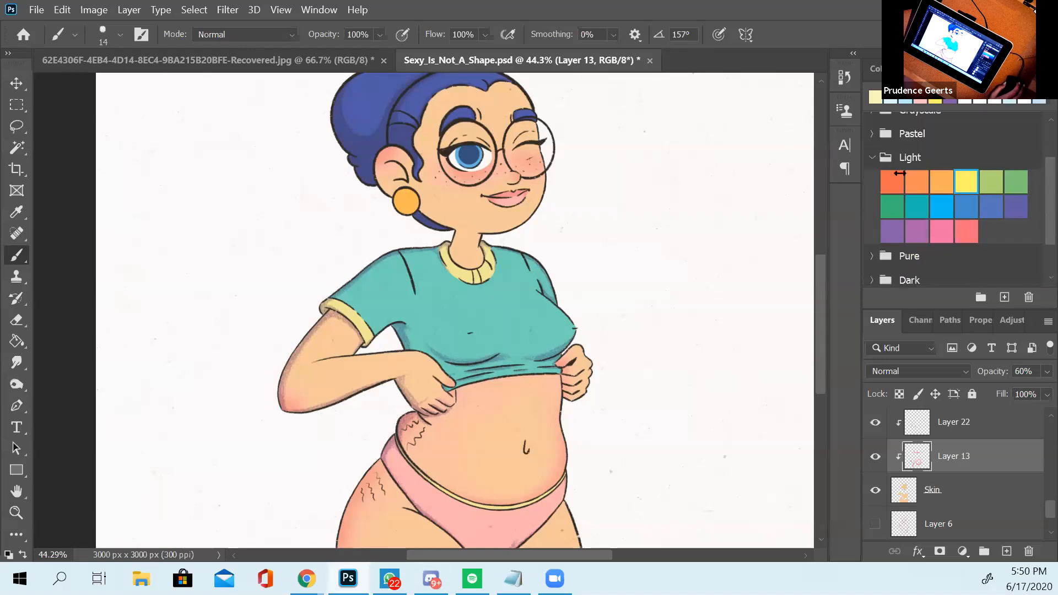
left_click(873, 133)
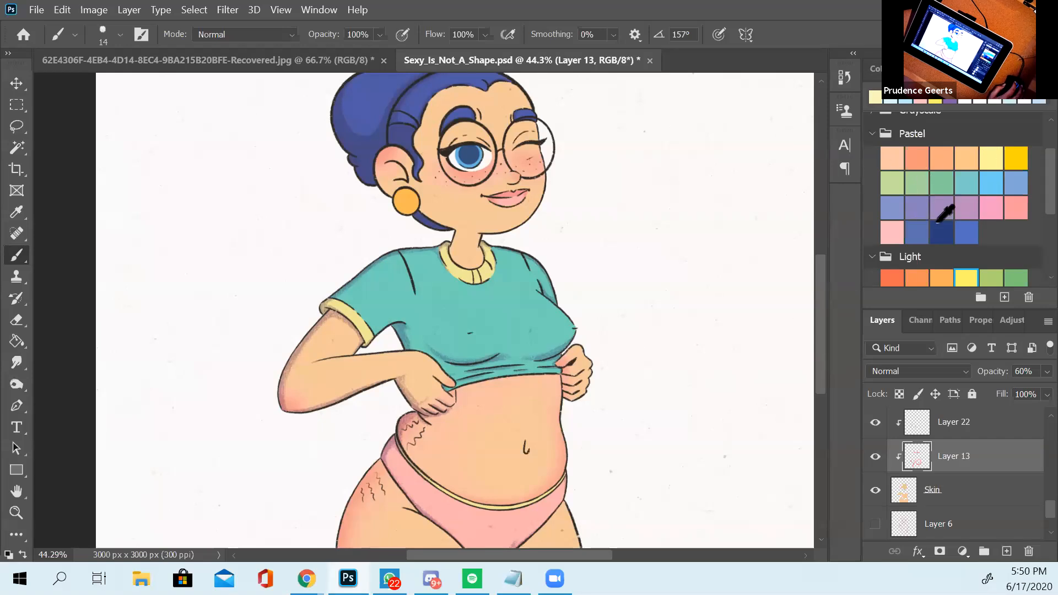
left_click(874, 68)
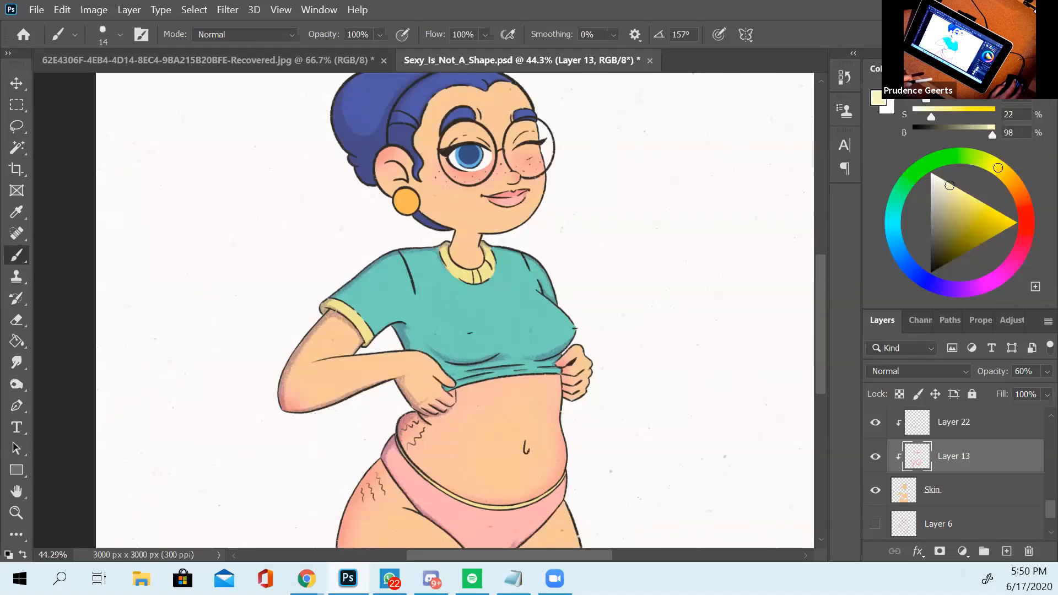
left_click(909, 68)
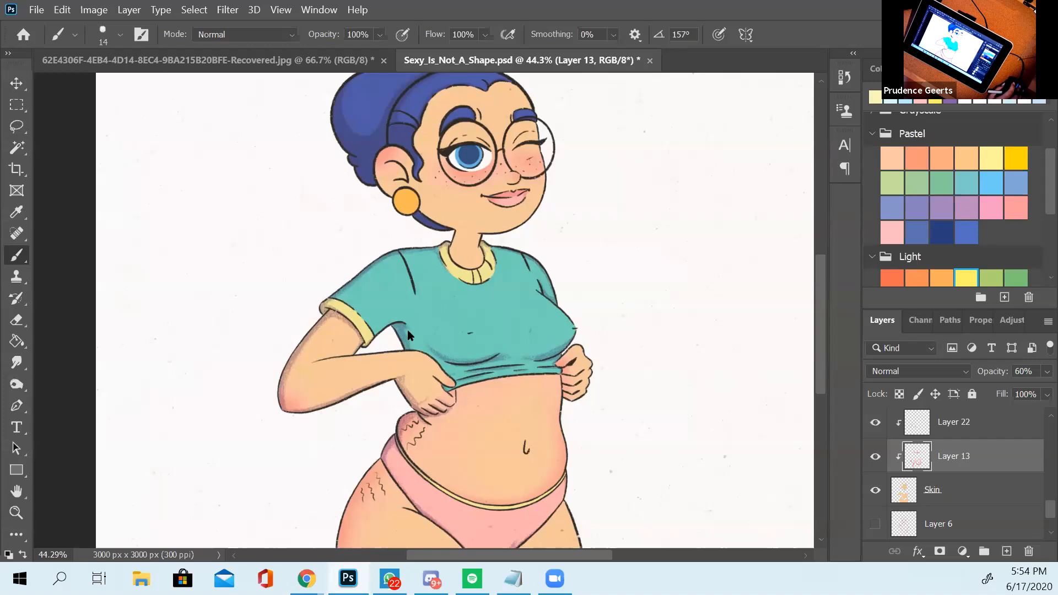
- Shade the inside of the ear in purple on the clipped Multiply Layer 22 above Skin, and check the current brush preset
scroll(364, 311, "up", 5)
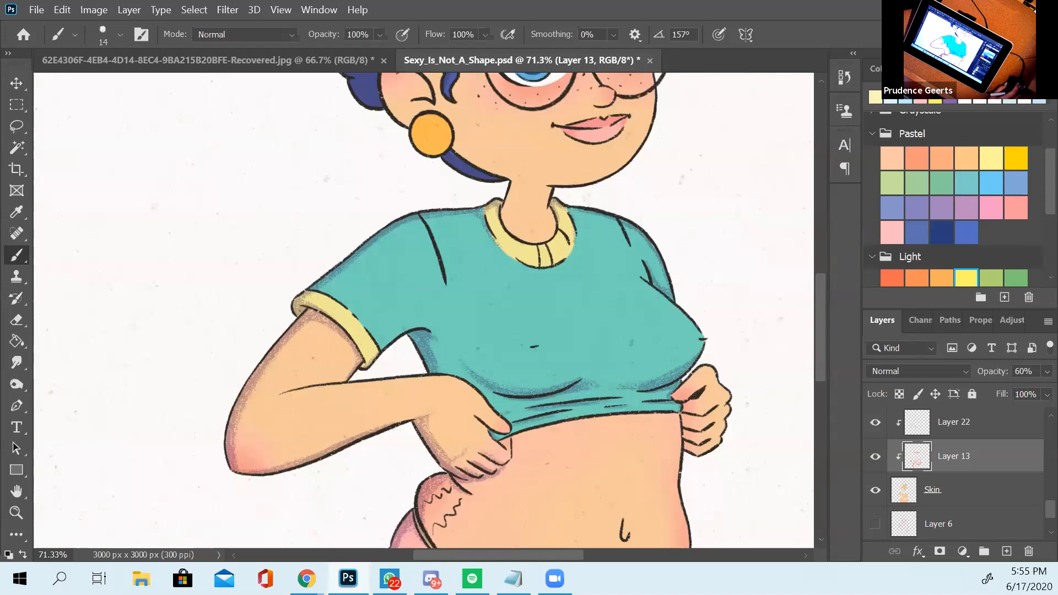
mouse_move(578, 359)
left_mouse_down()
mouse_move(432, 243)
mouse_move(484, 229)
left_mouse_up()
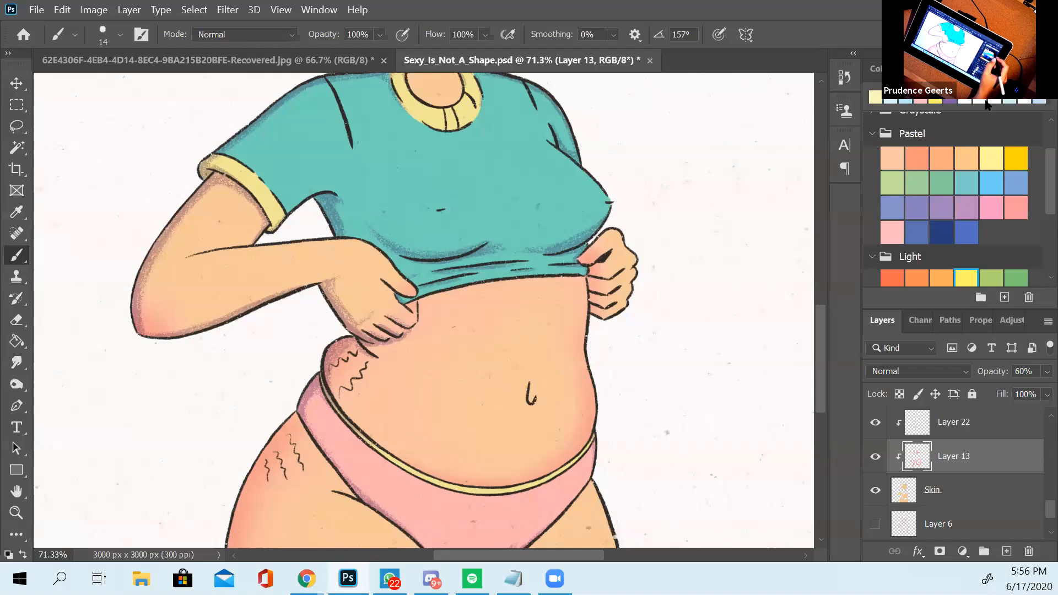
left_click(949, 101)
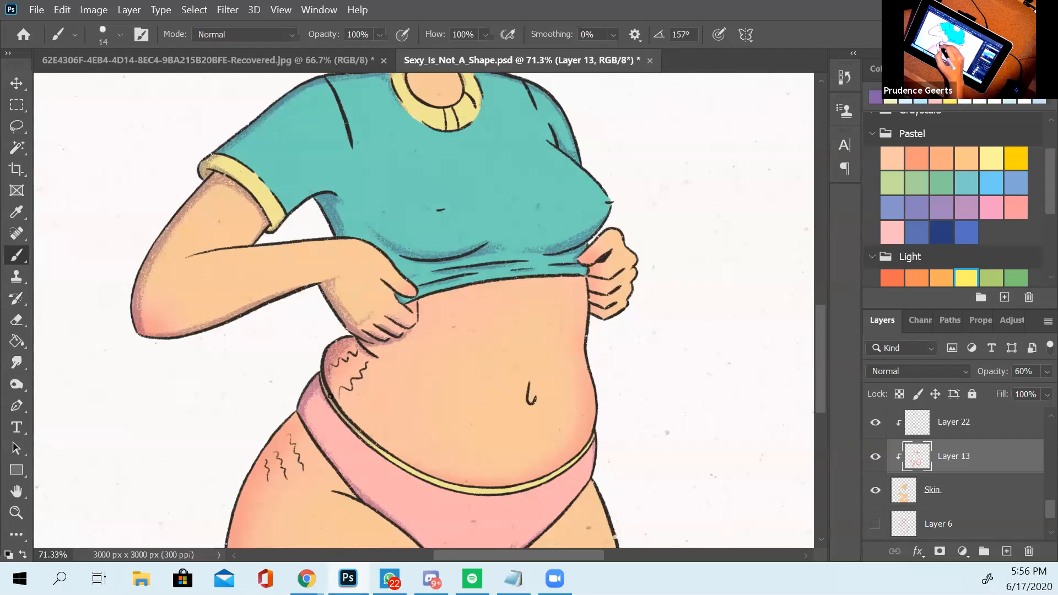
left_click(976, 429)
scroll(413, 349, "up", 5)
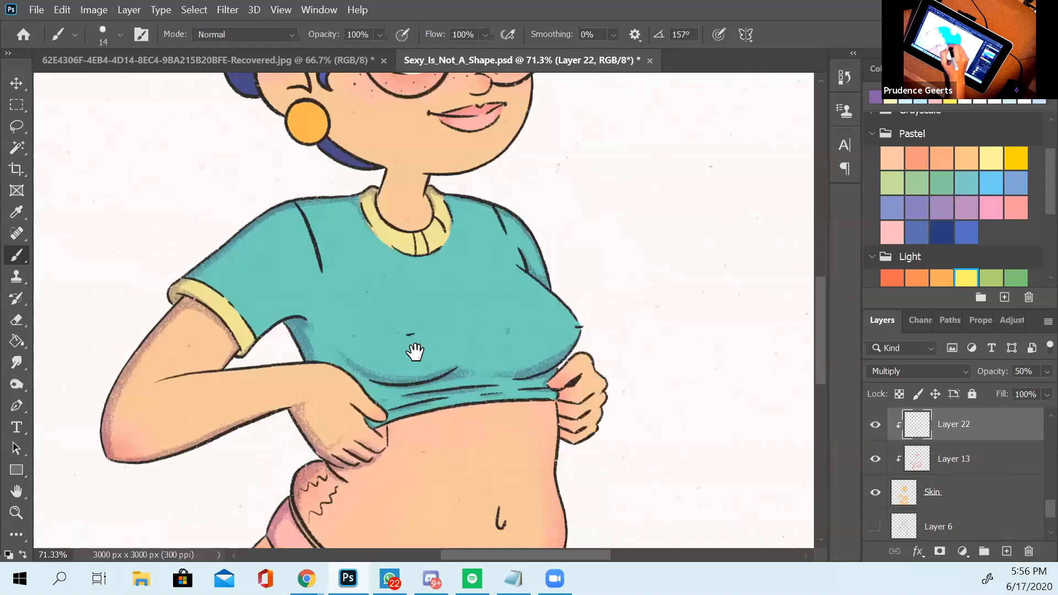
mouse_move(270, 210)
left_mouse_down()
mouse_move(297, 235)
mouse_move(280, 235)
left_mouse_up()
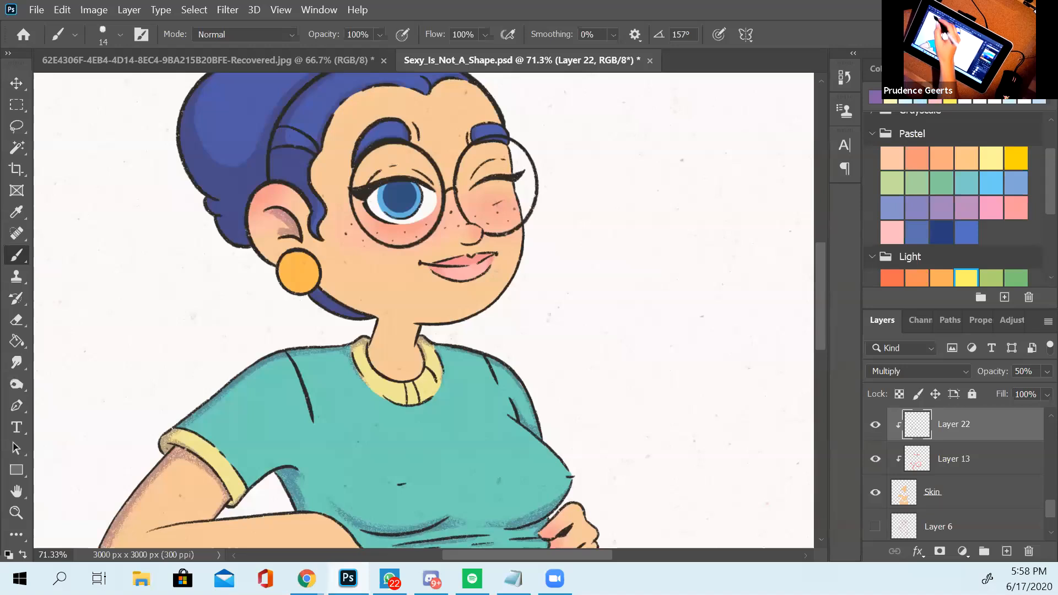
left_click(120, 35)
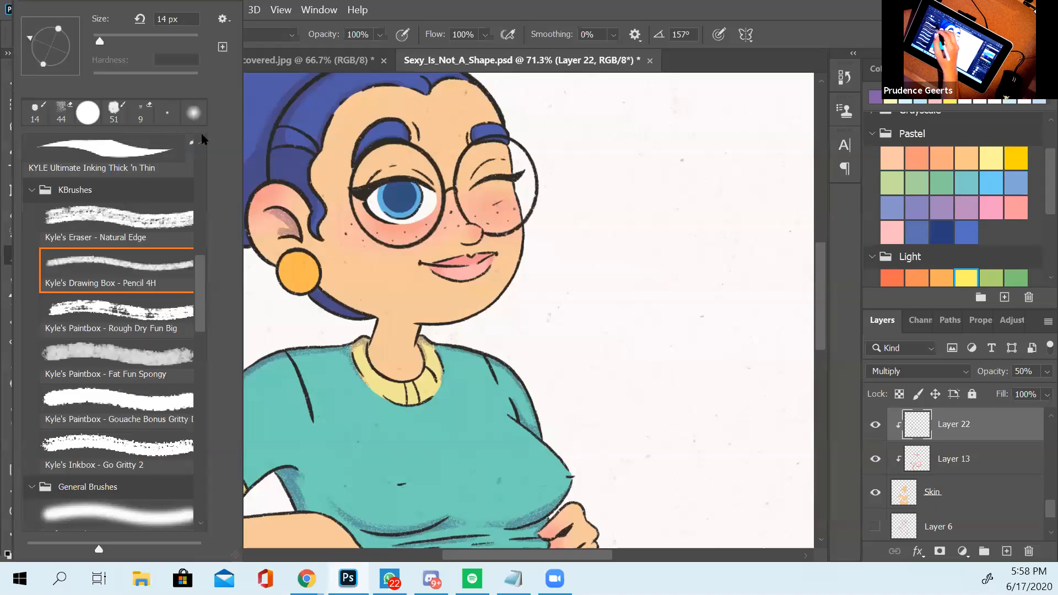
left_click(470, 11)
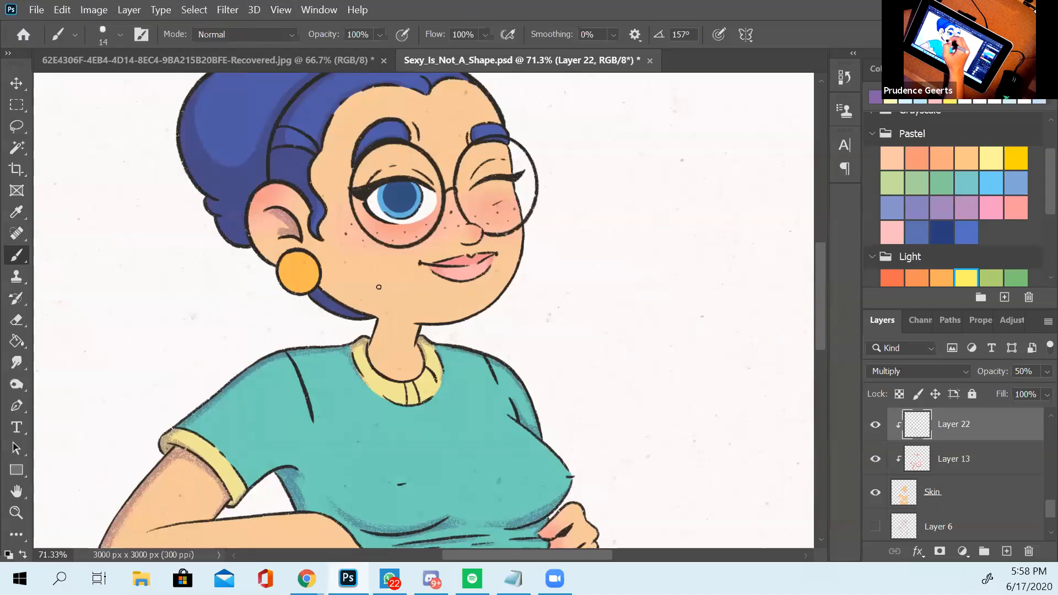
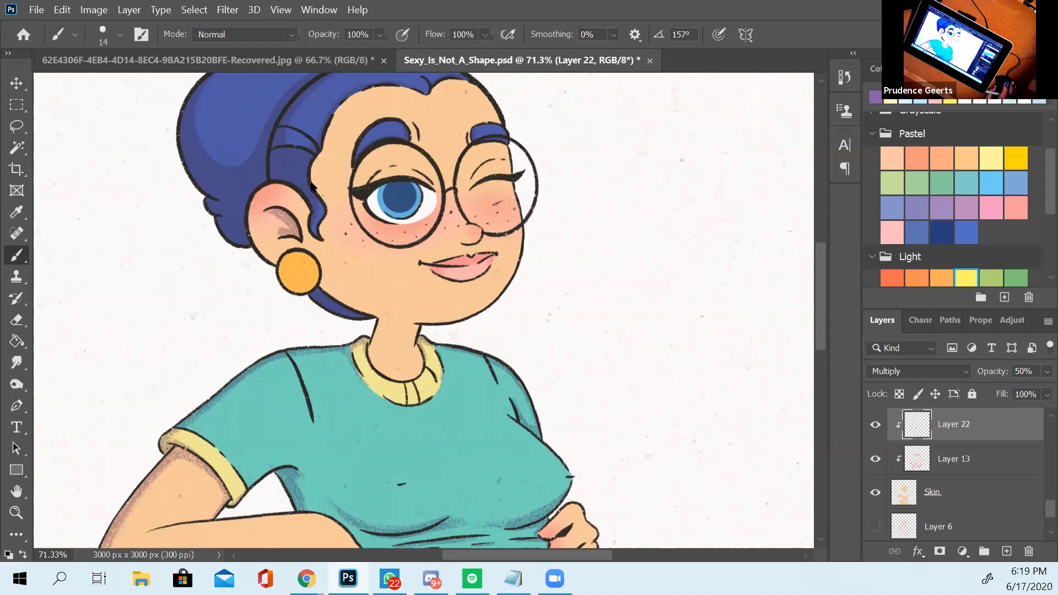
- Convert the illustration's color mode from RGB to Grayscale
left_click(95, 10)
mouse_move(107, 29)
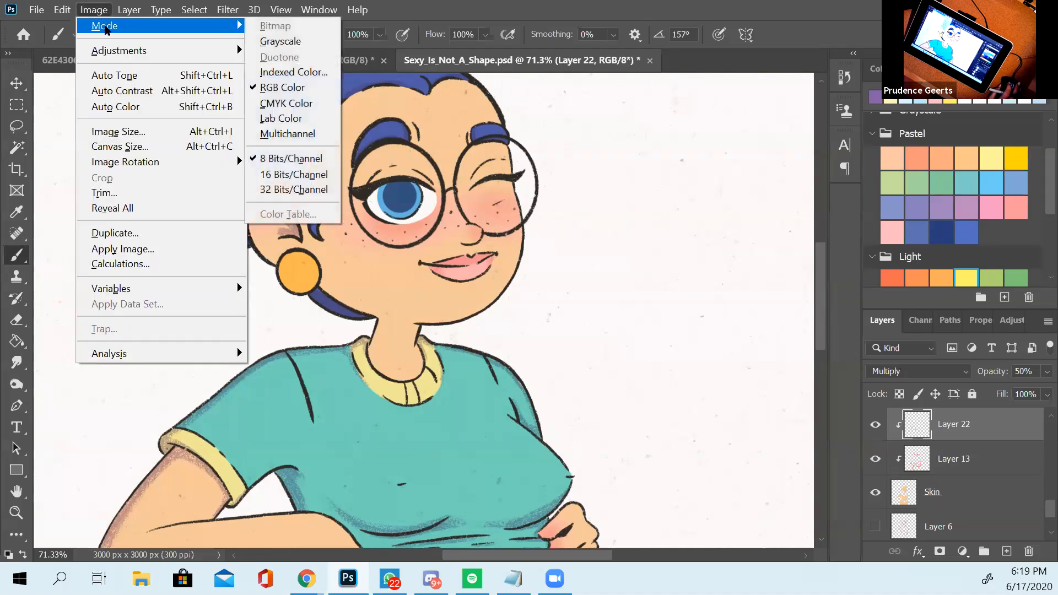
left_click(294, 45)
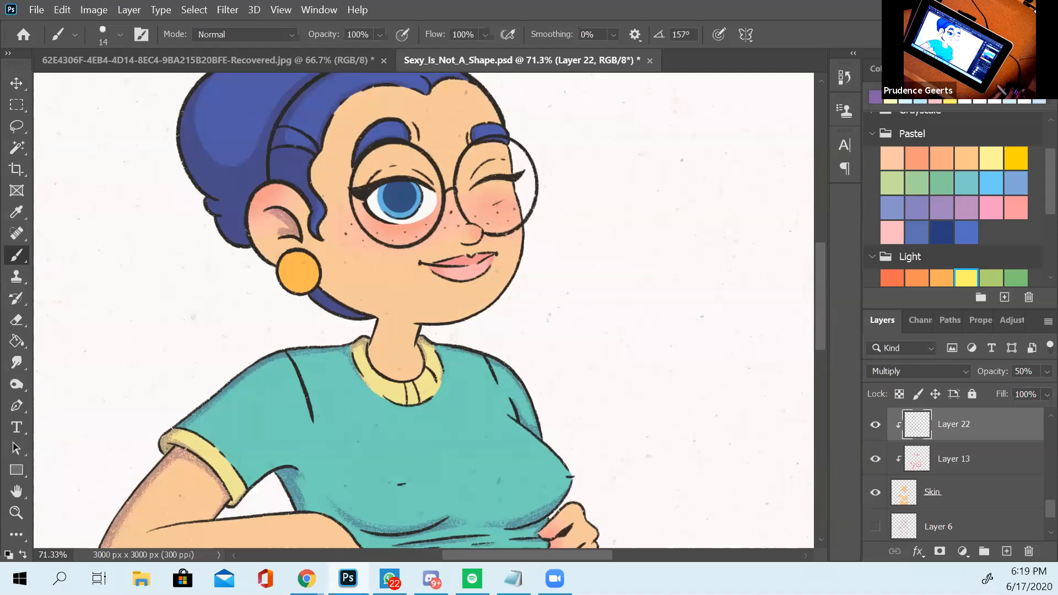
key("ctrl+shift+z")
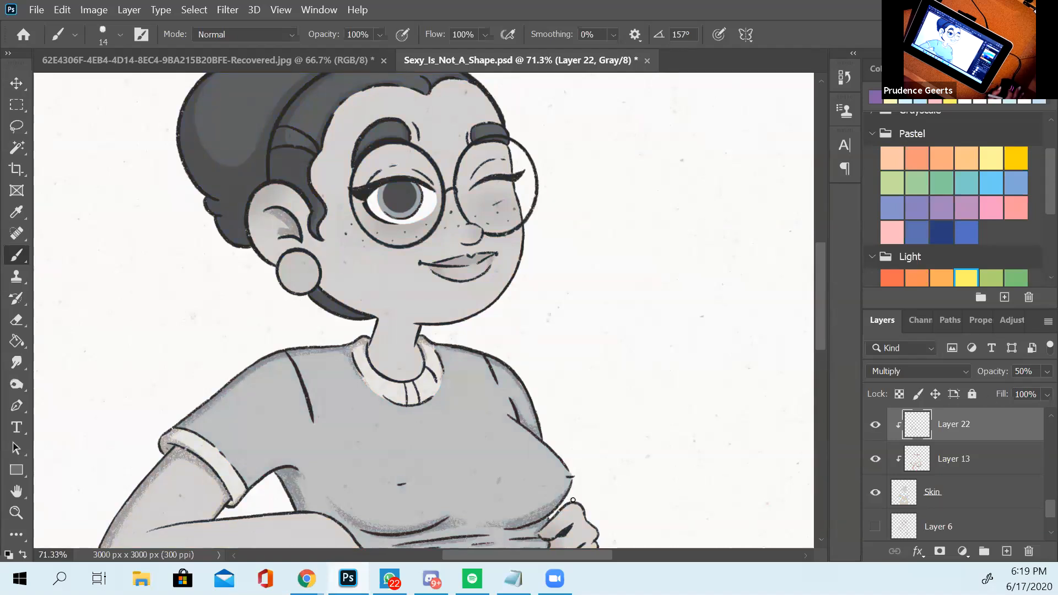
- Examine the tonal values and contrast of the whole grayscale illustration, both close up and at full view
scroll(503, 295, "down", 5)
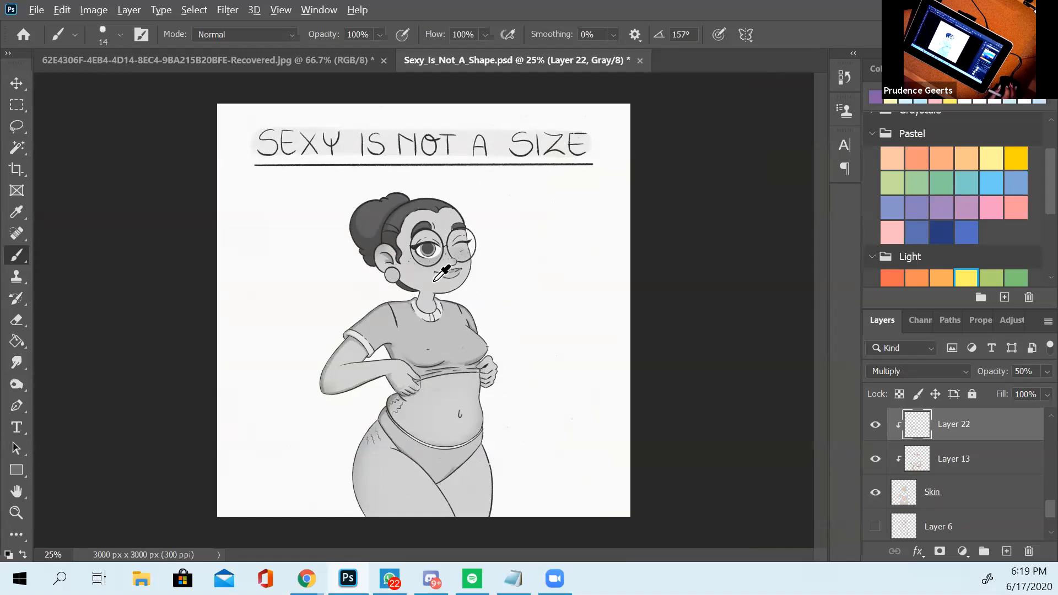
scroll(436, 280, "up", 2)
scroll(435, 281, "down", 1)
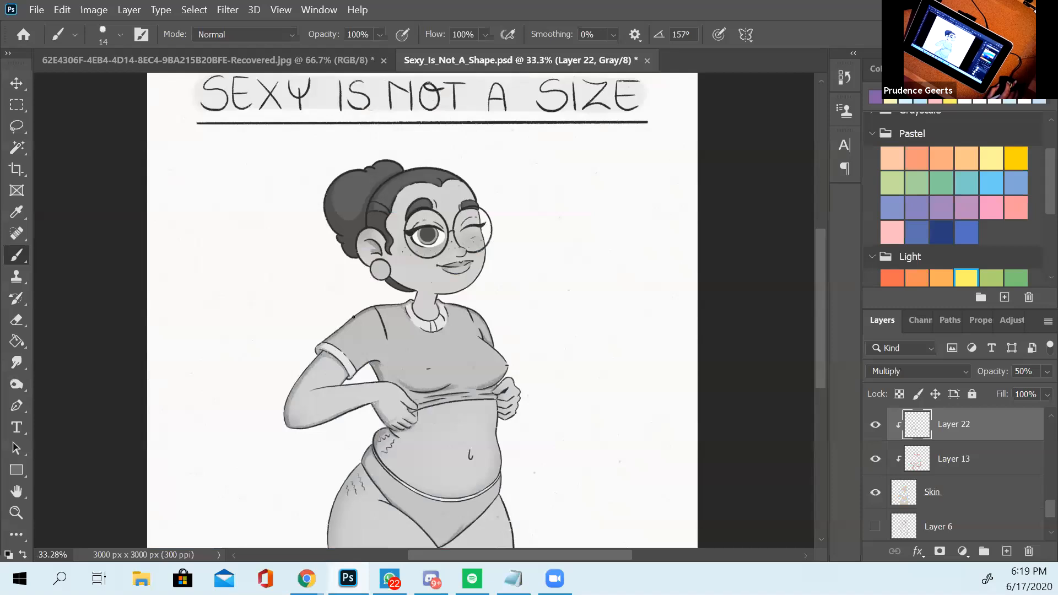
scroll(432, 282, "down", 1)
scroll(425, 312, "up", 2)
scroll(425, 312, "down", 2)
scroll(425, 312, "down", 1)
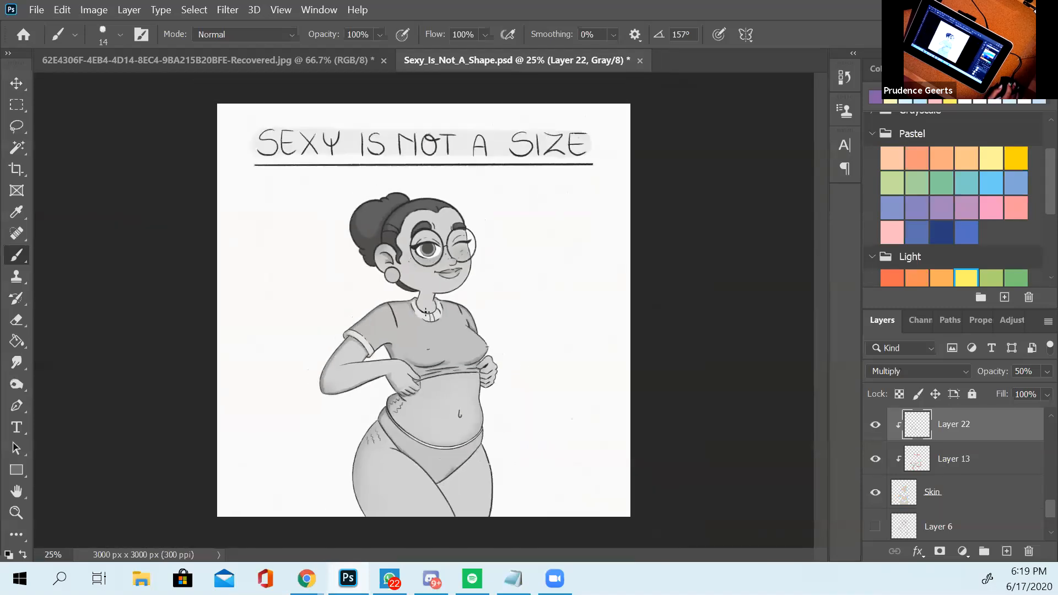
- Undo the grayscale conversion and view the whole illustration in color
key("ctrl+z")
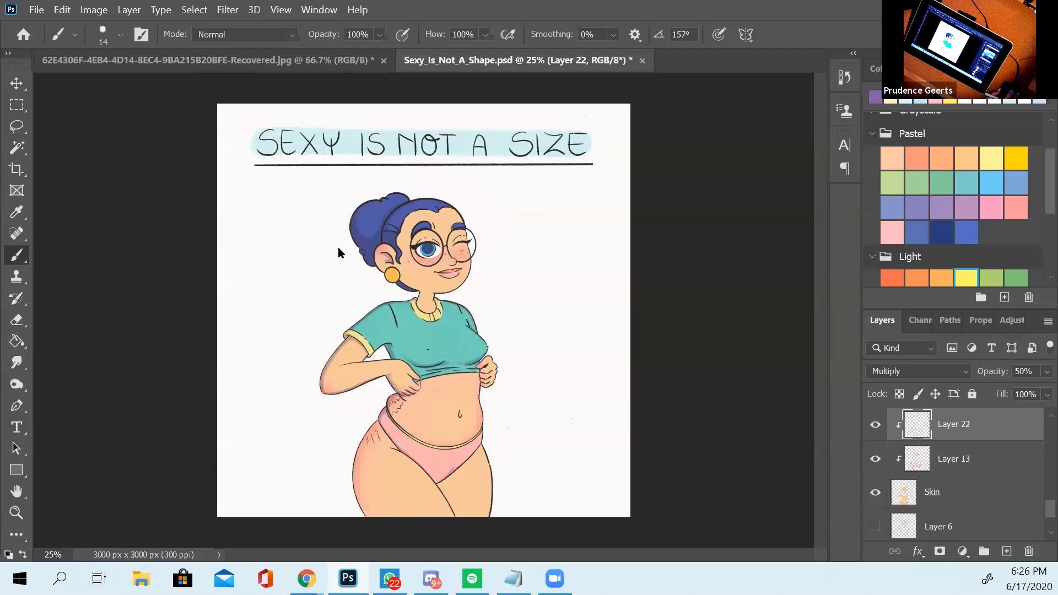
scroll(339, 247, "up", 3)
scroll(339, 246, "down", 3)
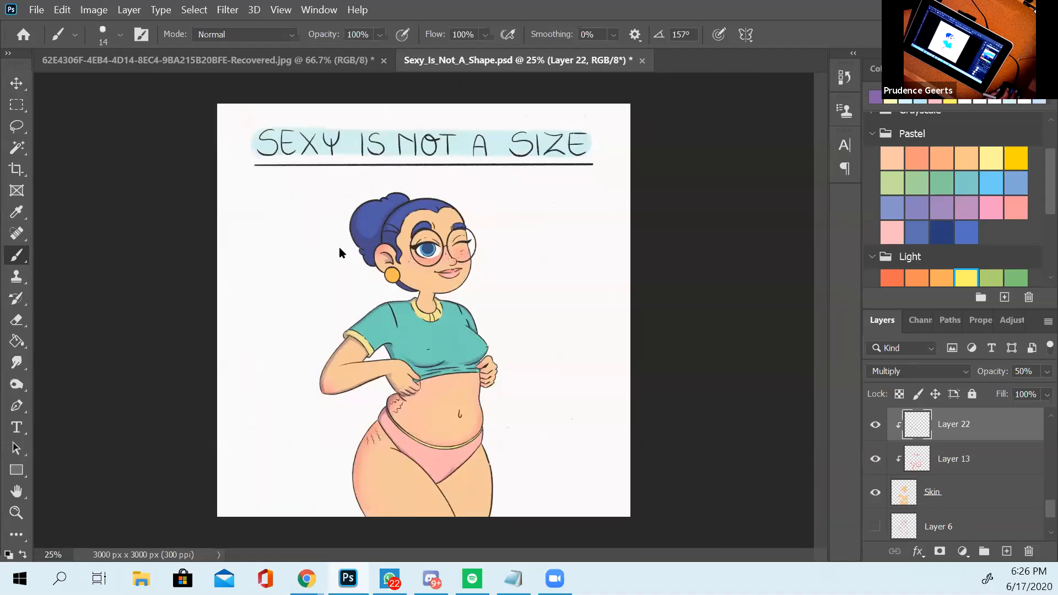